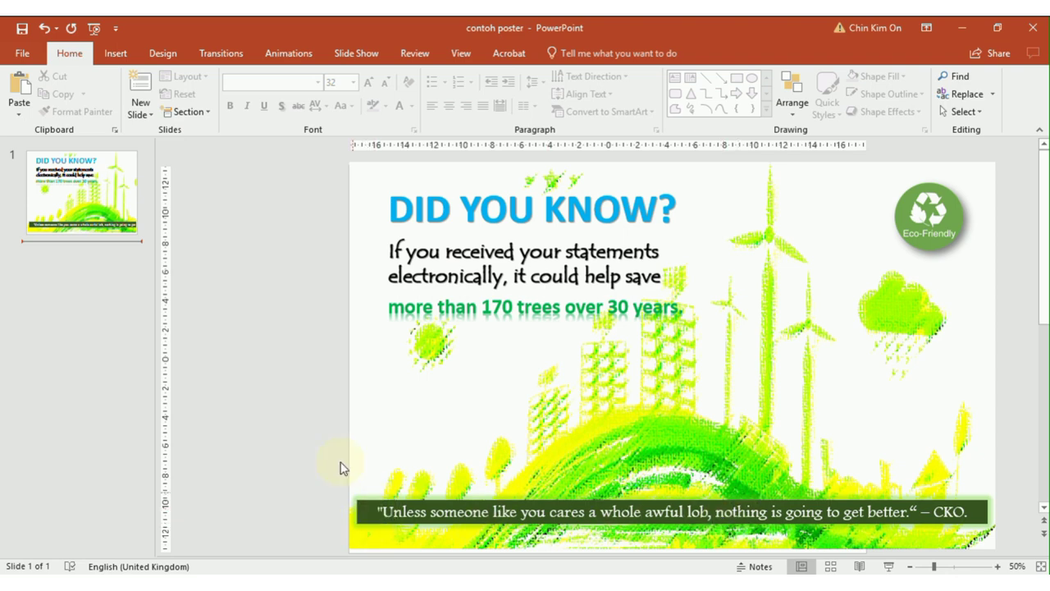
Step: Collapse the ribbon with Ctrl+F1 so the finished poster slide zooms from 50% to 58%
left_click(330, 501)
key("ctrl+F1")
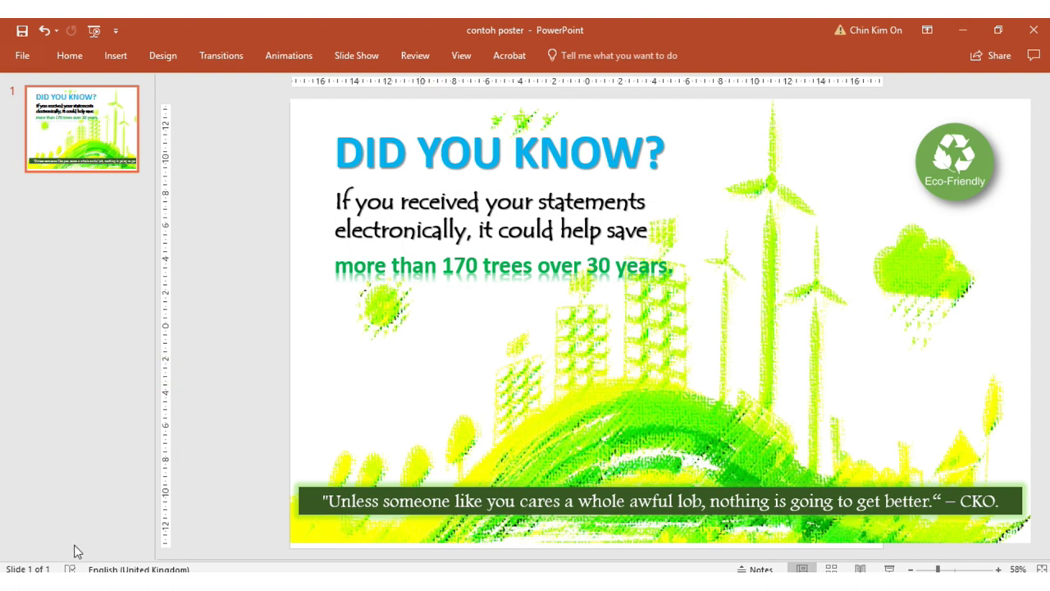
Step: Launch PowerPoint from the Start menu and create a new blank presentation
key("super")
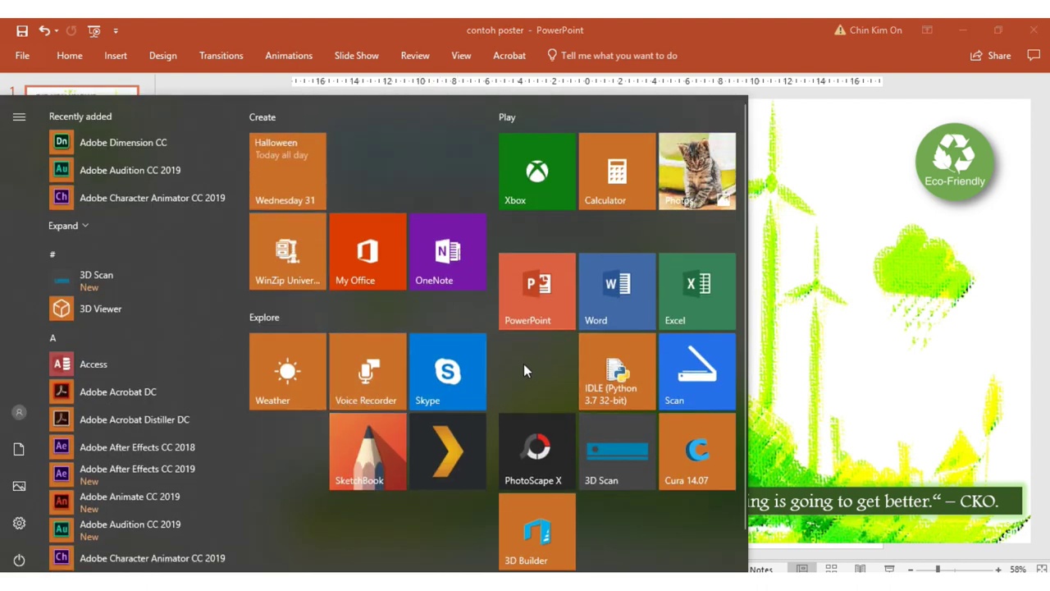
left_click(544, 300)
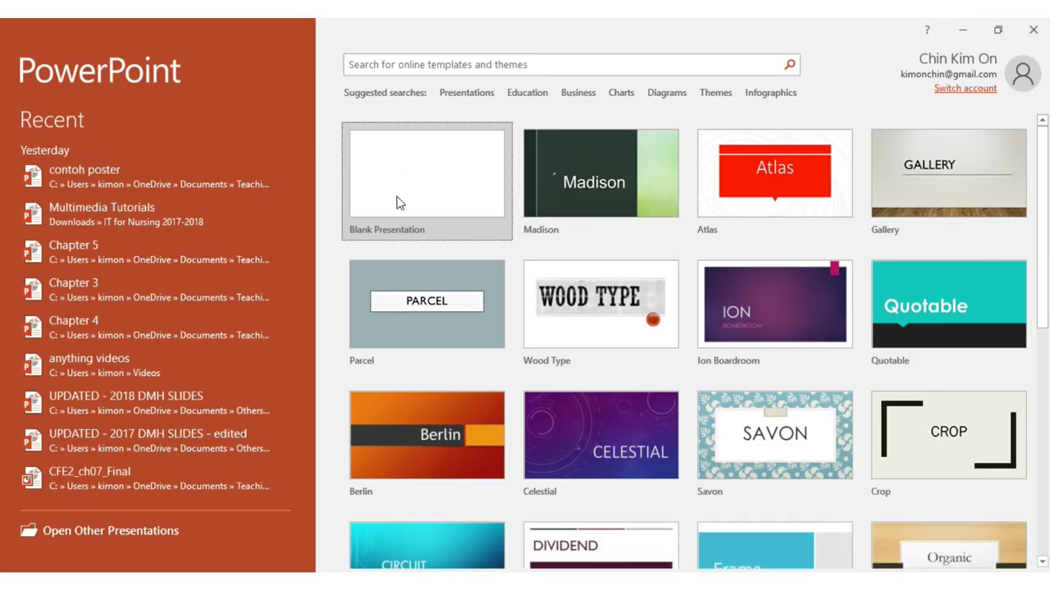
left_click(435, 201)
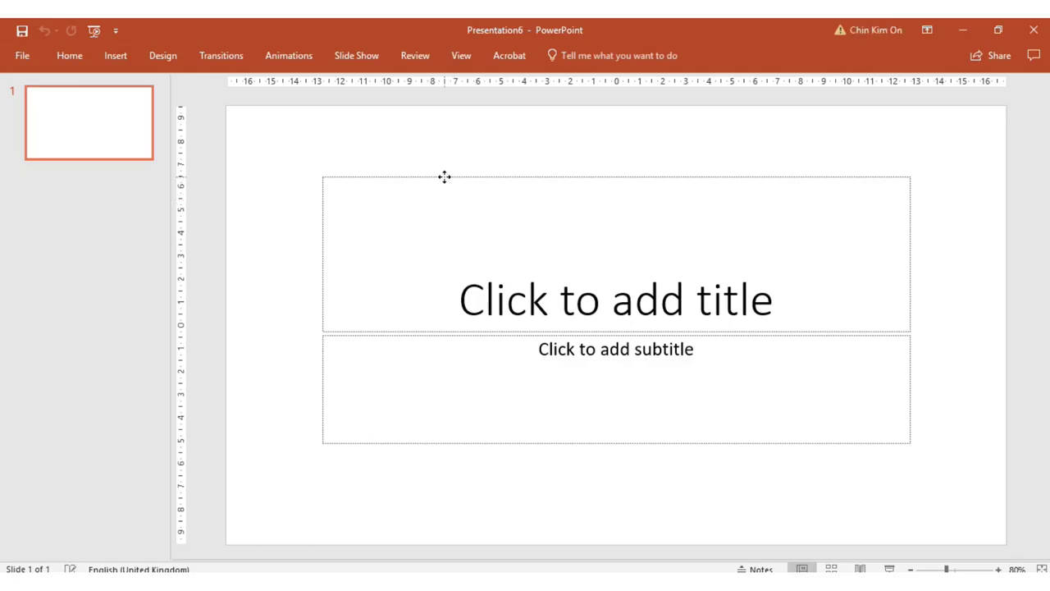
Step: Delete the title and subtitle placeholders from the first slide
left_click(446, 176)
key("Delete")
left_click(464, 334)
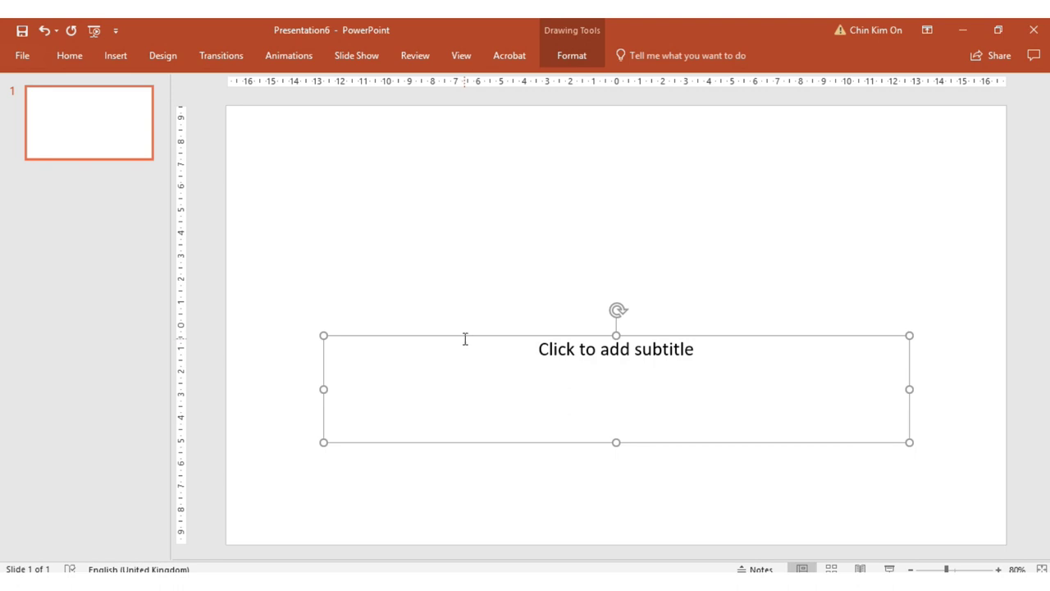
key("Delete")
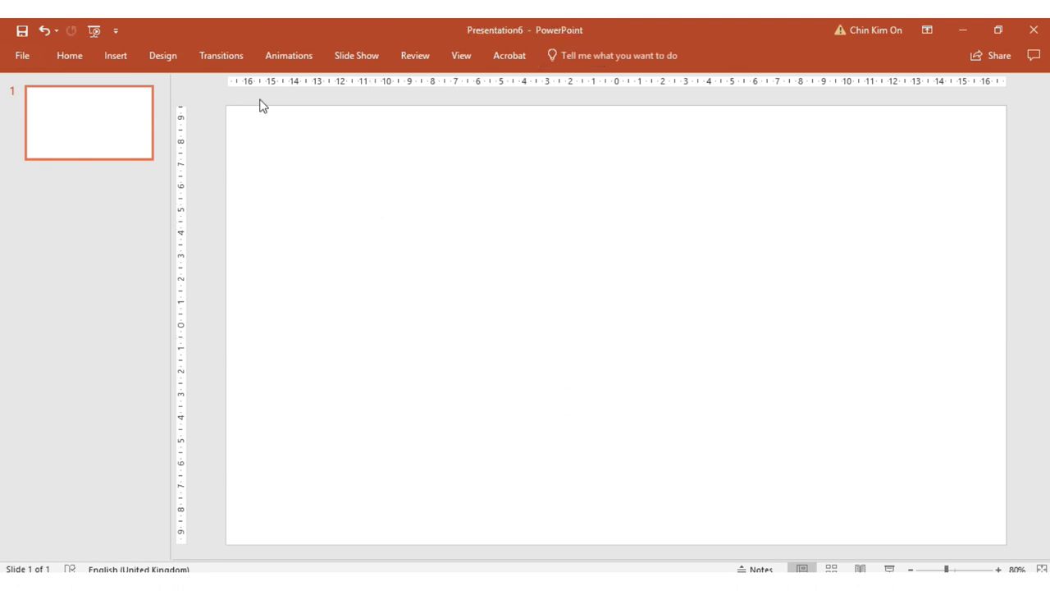
left_click(171, 65)
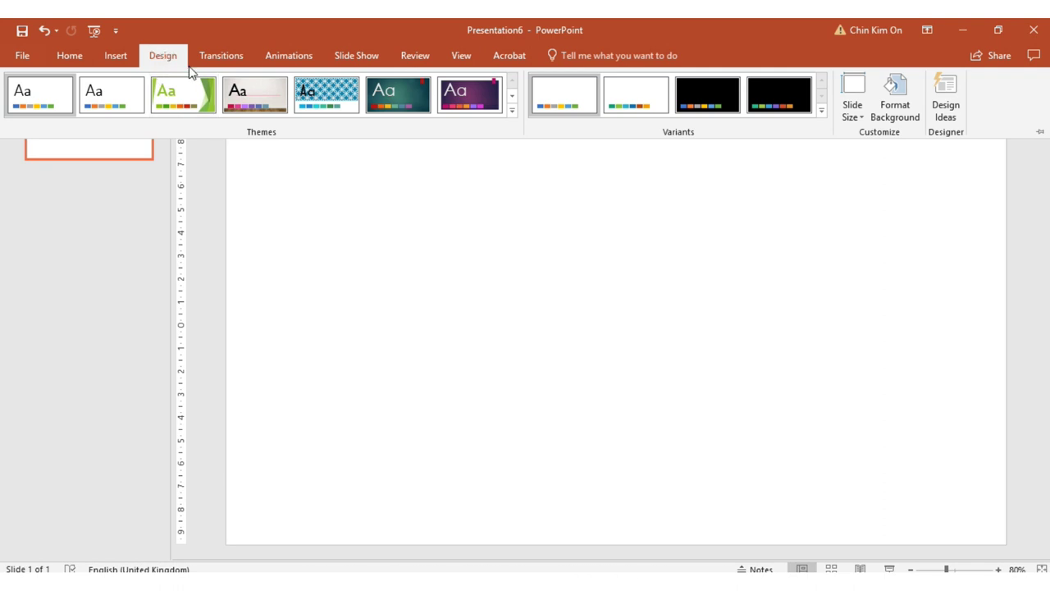
Step: Set a custom slide size of A3 Paper, choosing Maximize when scaling content
left_click(852, 122)
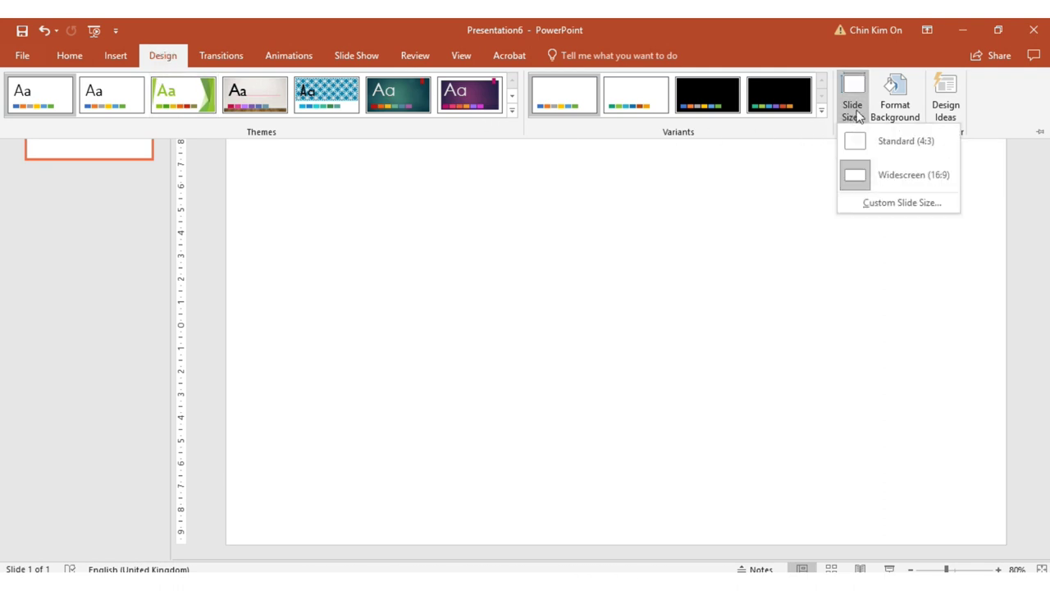
left_click(887, 203)
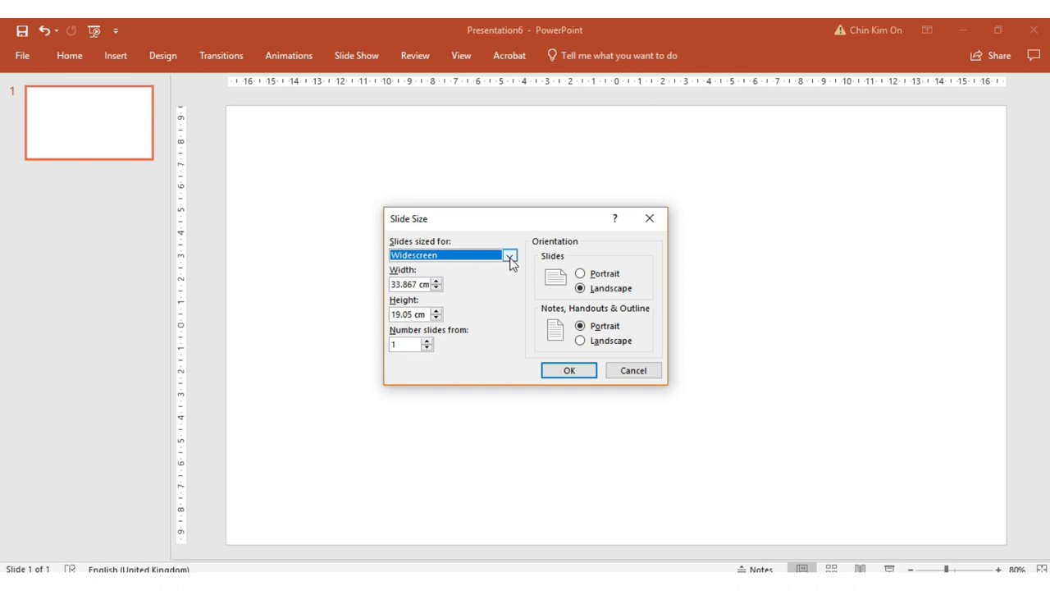
left_click(509, 257)
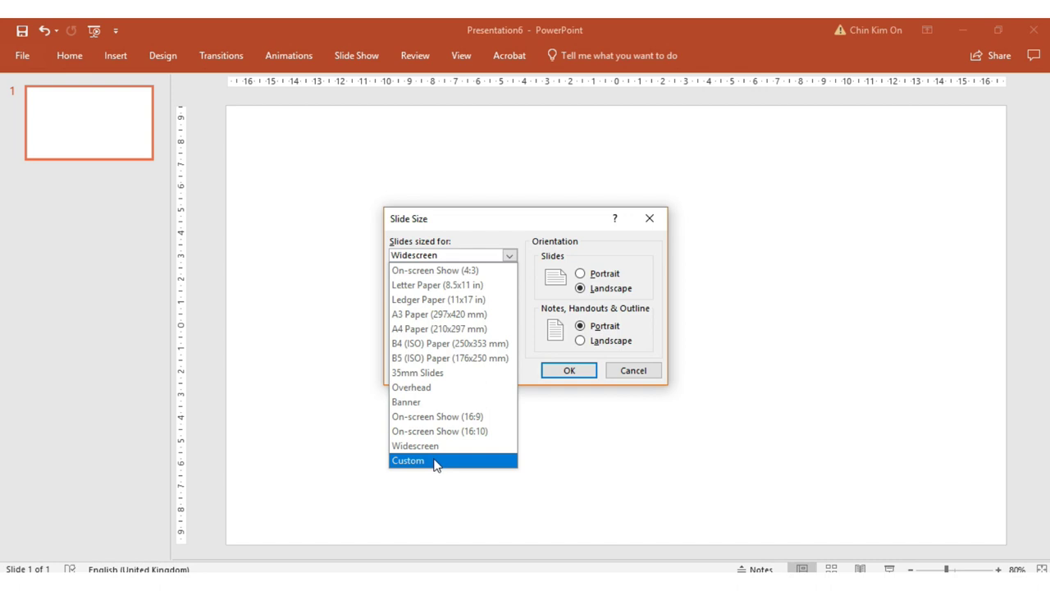
left_click(464, 315)
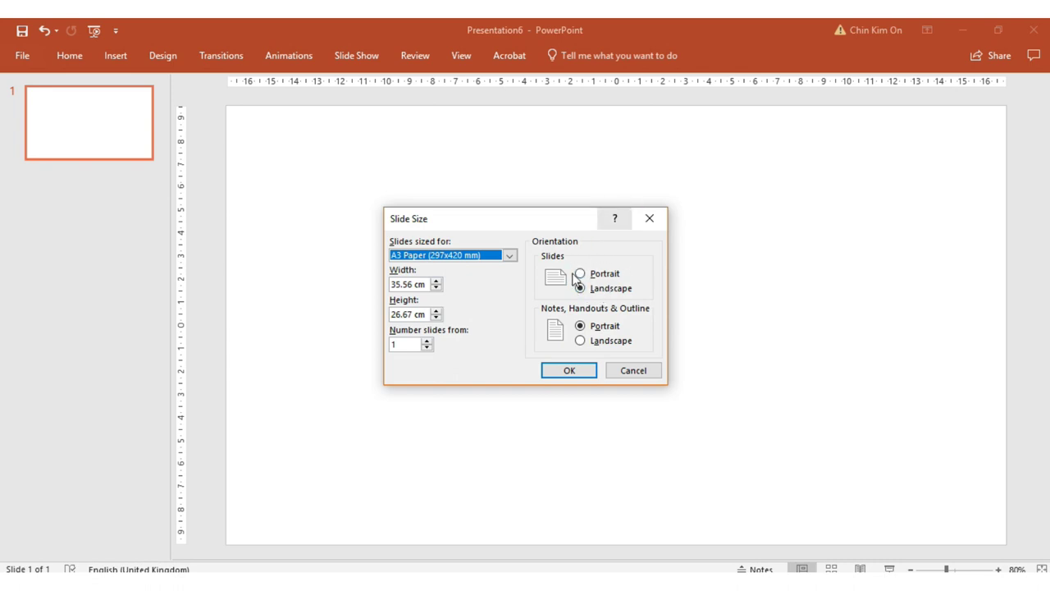
left_click(570, 371)
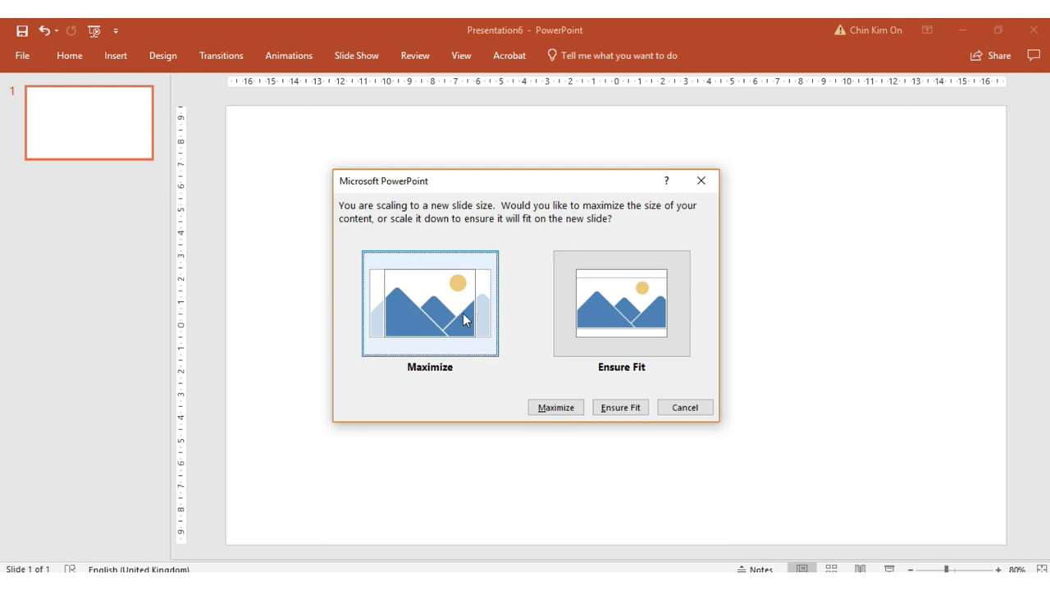
left_click(564, 410)
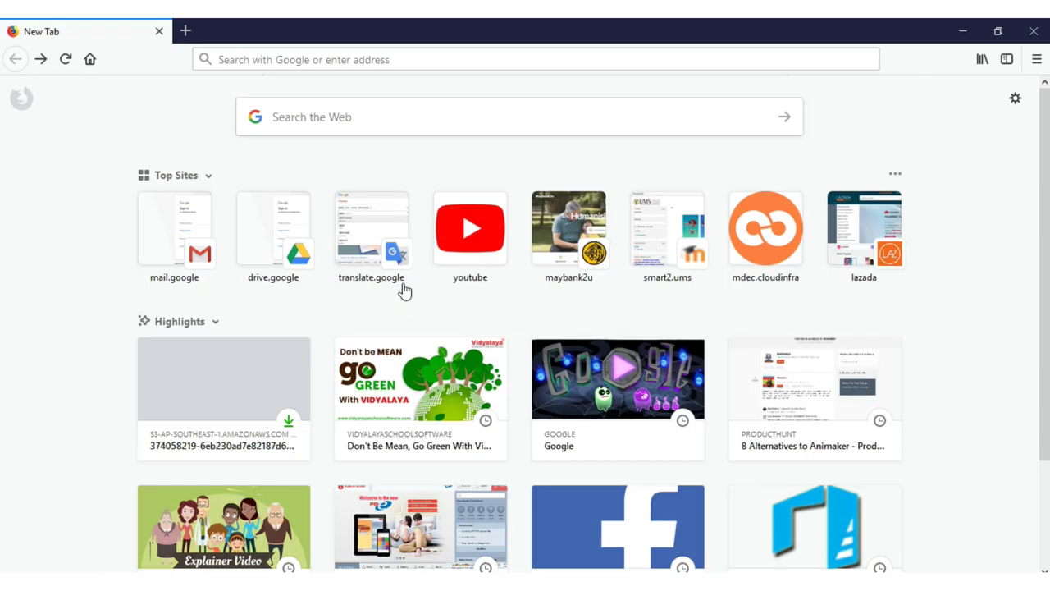
Step: Search the web for 'go green' and browse the image results
left_click(402, 128)
type("go")
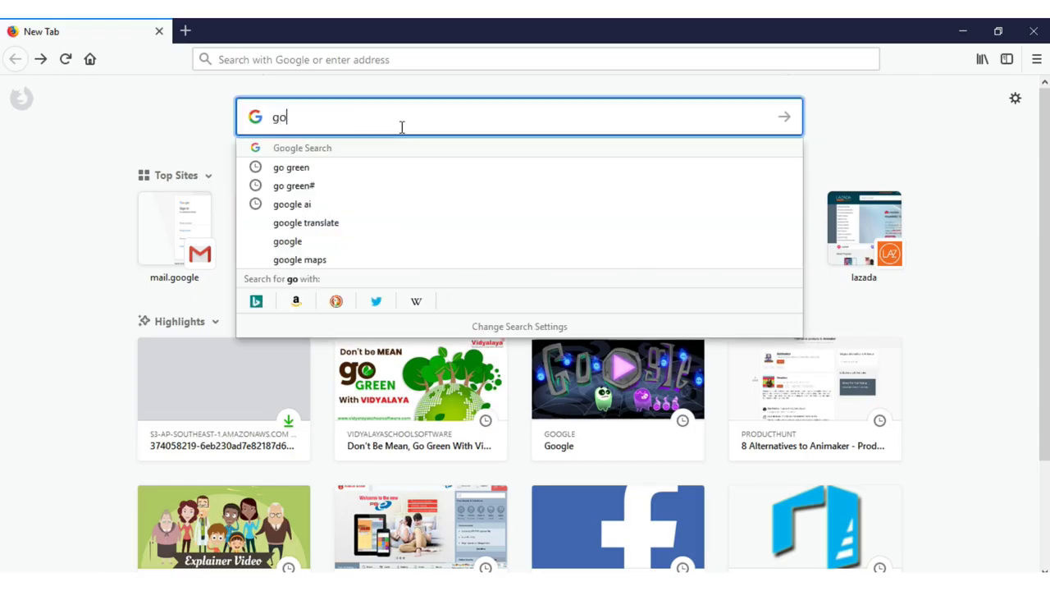
type(" green")
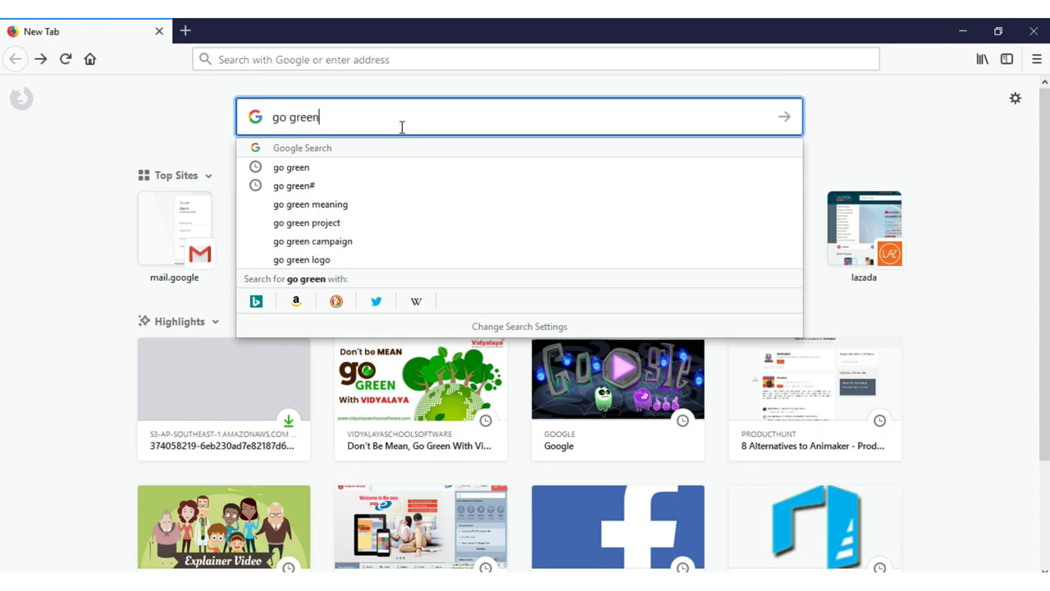
key("Return")
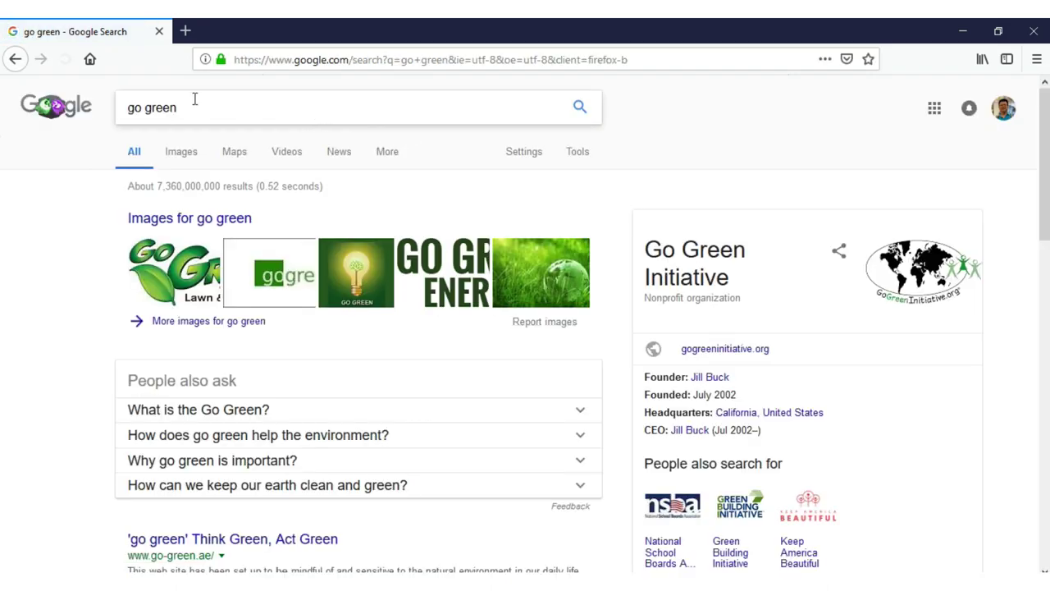
left_click(182, 154)
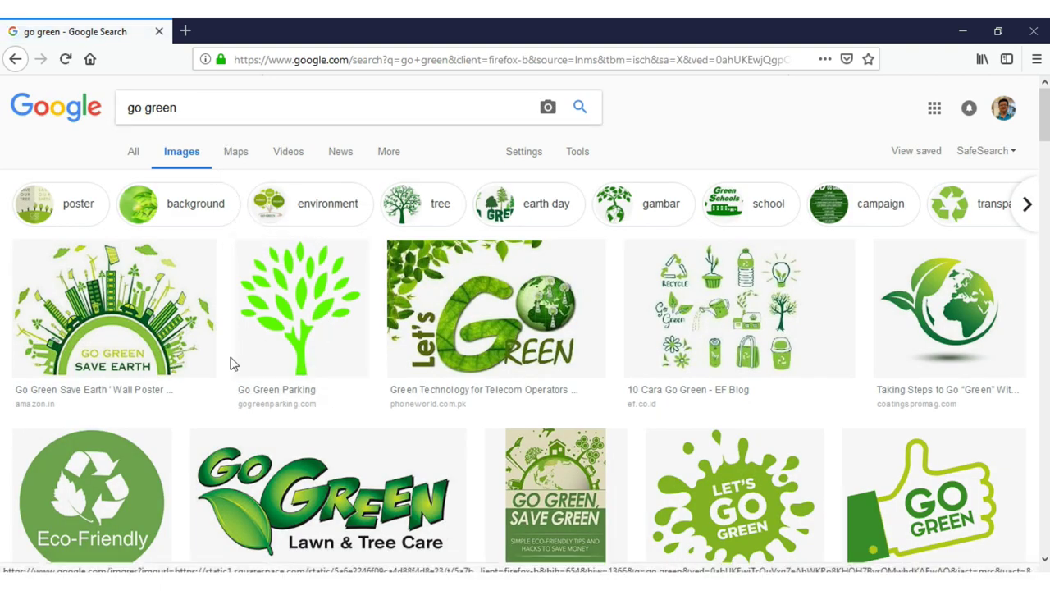
scroll(227, 368, "down", 2)
scroll(228, 368, "down", 1)
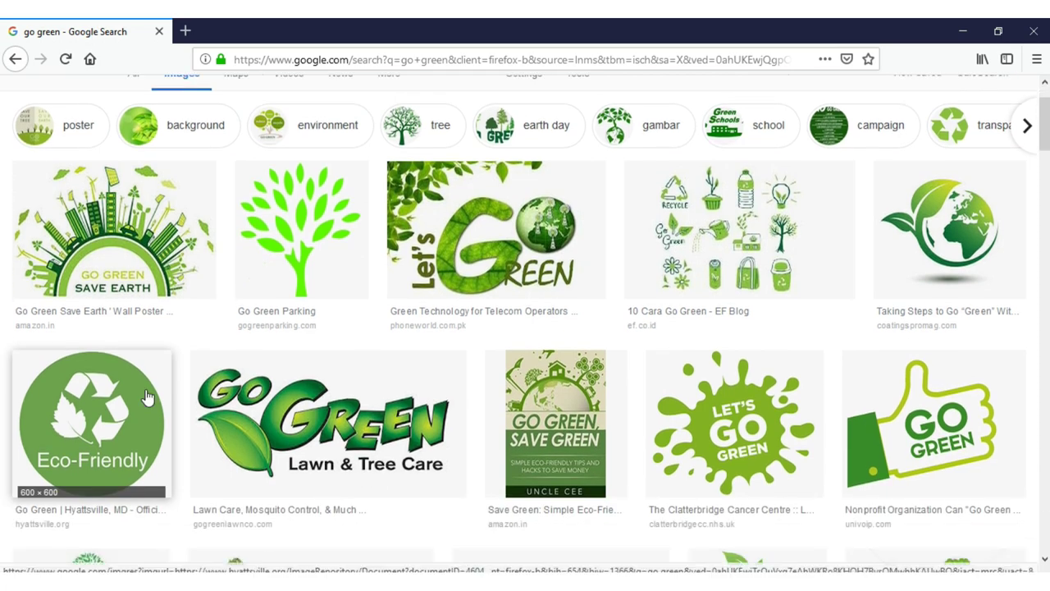
Step: Copy the Eco-Friendly logo image from its preview and return to PowerPoint
left_click(140, 436)
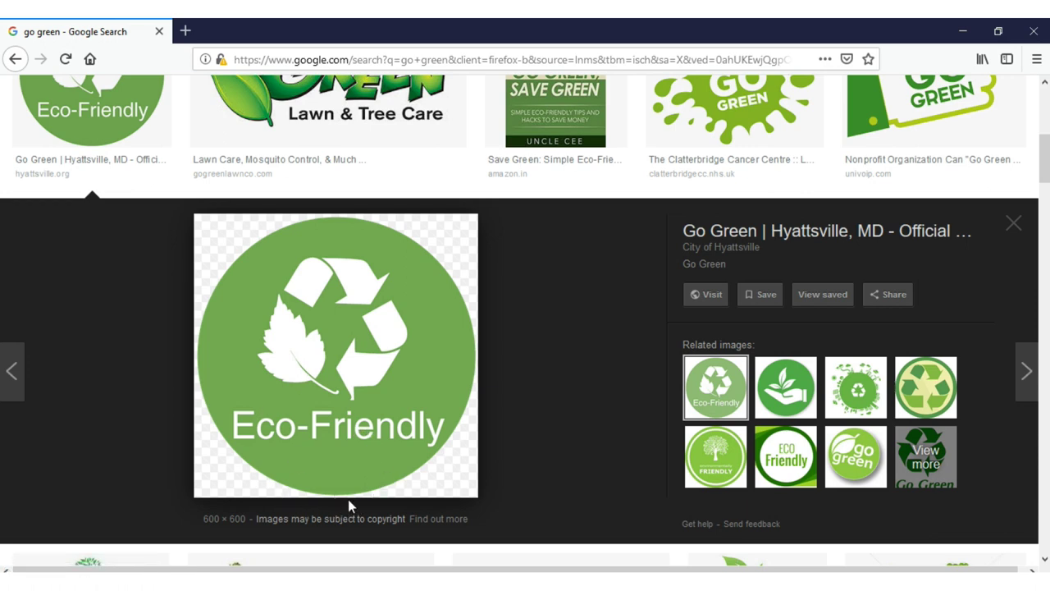
right_click(426, 366)
left_click(481, 218)
left_click(656, 525)
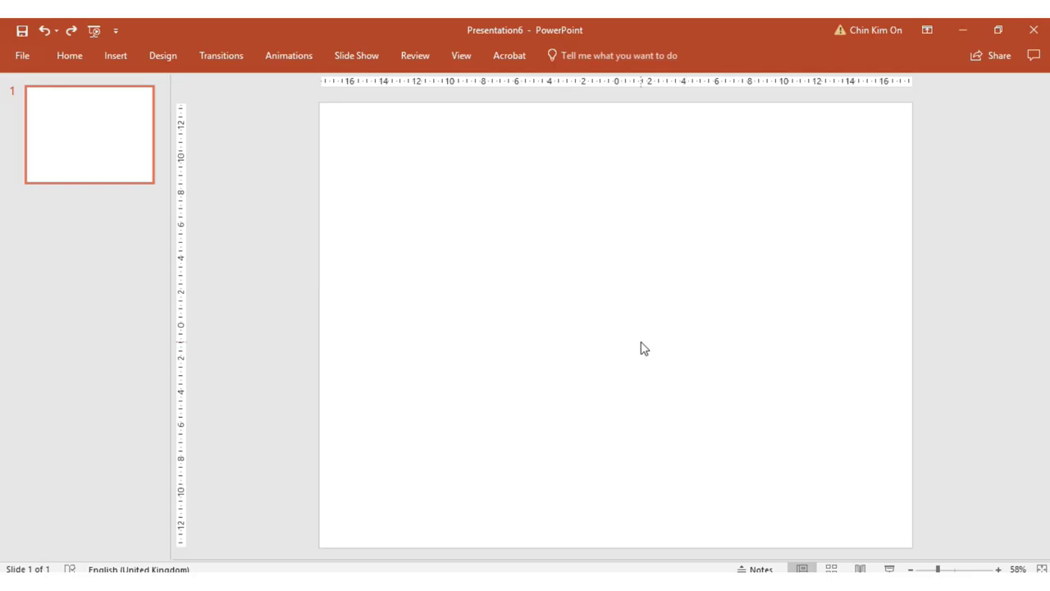
Step: Paste the Eco-Friendly logo, shrink it, and move it to the slide's top-right corner
right_click(703, 299)
left_click(736, 326)
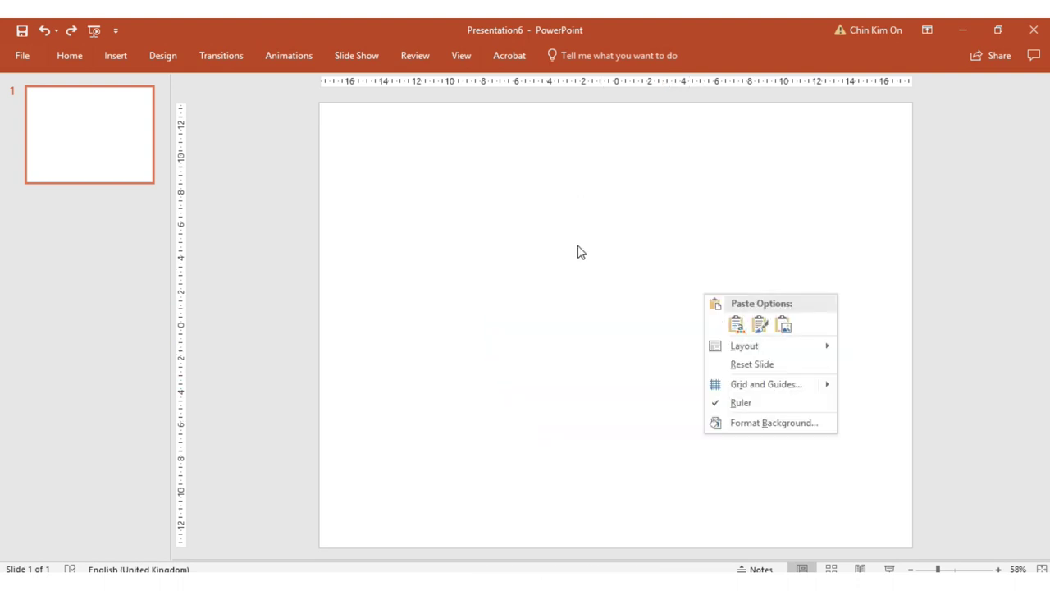
key("ctrl+v")
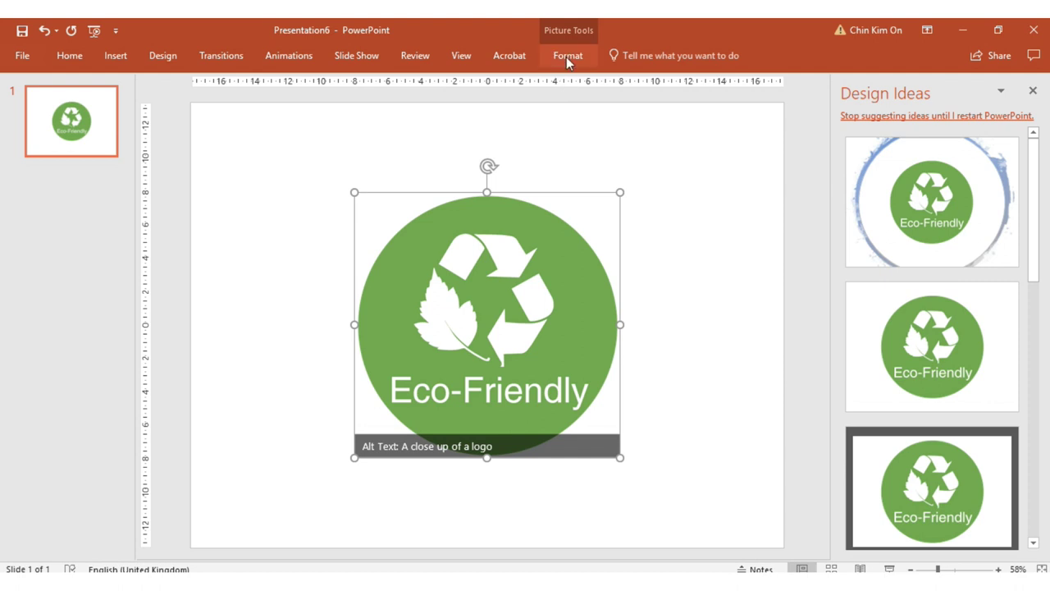
mouse_move(355, 457)
left_mouse_down()
mouse_move(491, 317)
mouse_move(376, 400)
left_mouse_up()
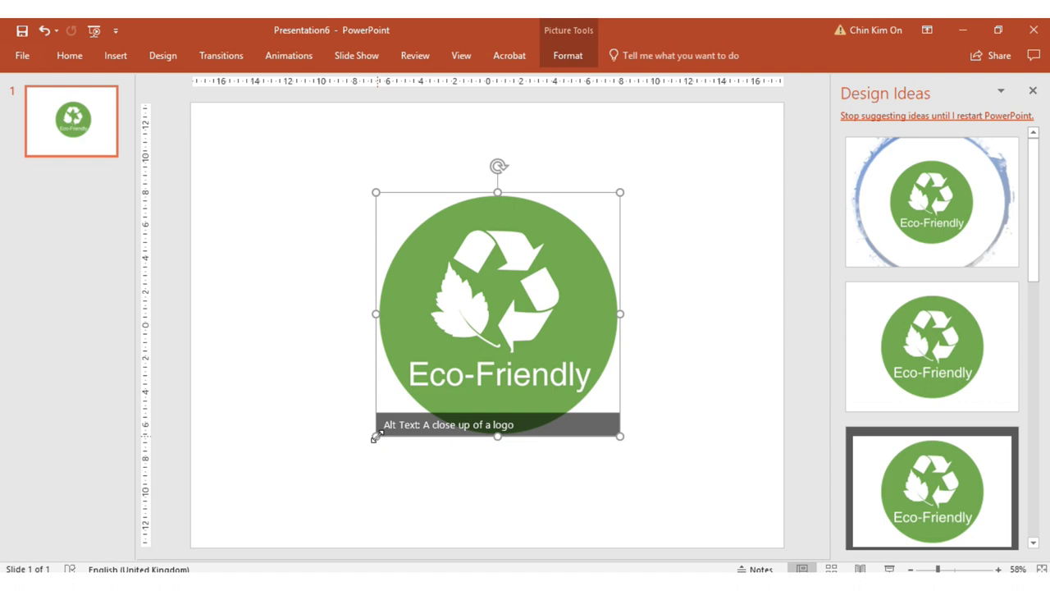
left_click_drag(376, 438, 554, 257)
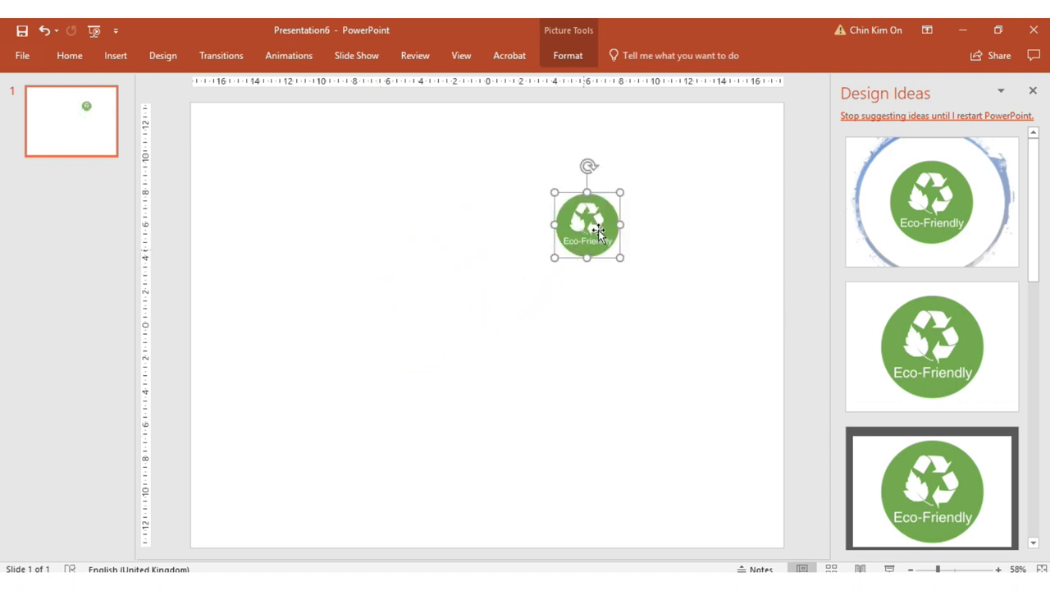
mouse_move(598, 232)
left_mouse_down()
mouse_move(722, 165)
mouse_move(714, 171)
left_mouse_up()
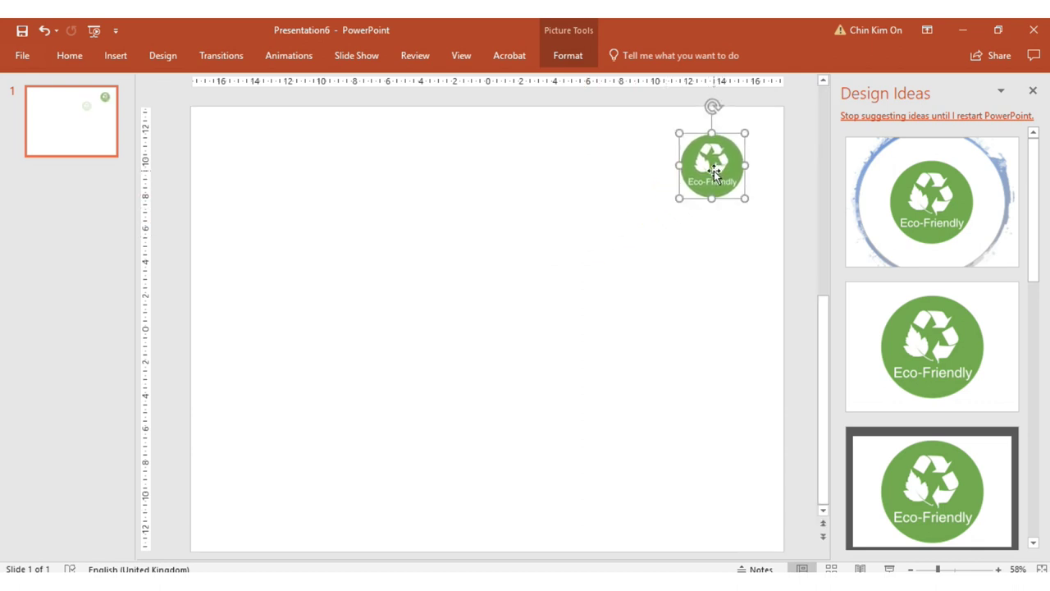
Step: Set the logo height to 4 cm and close the Design Ideas pane
left_click(573, 66)
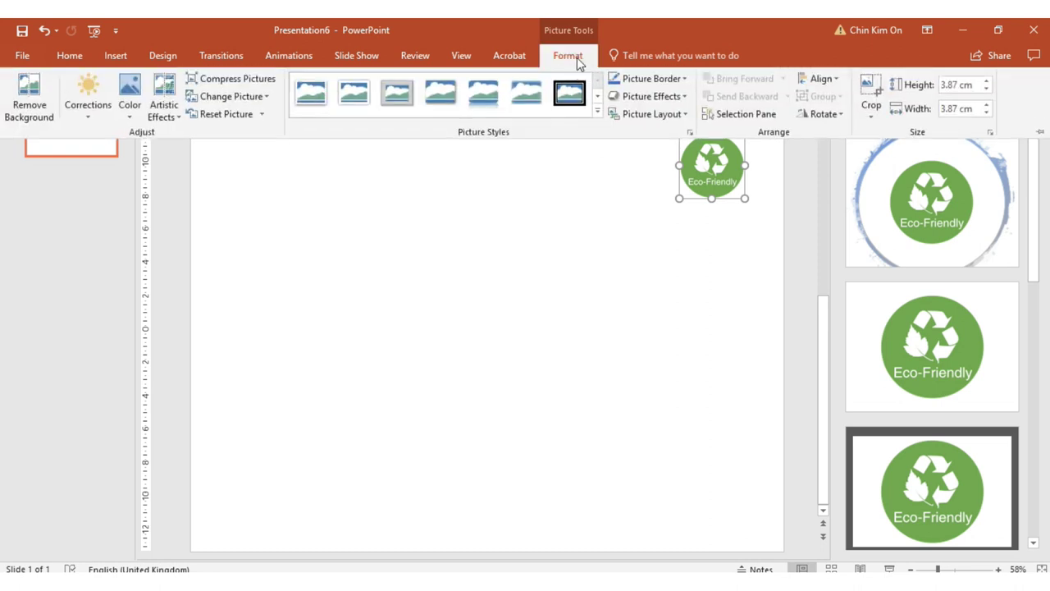
triple_click(960, 84)
type("4")
key("Return")
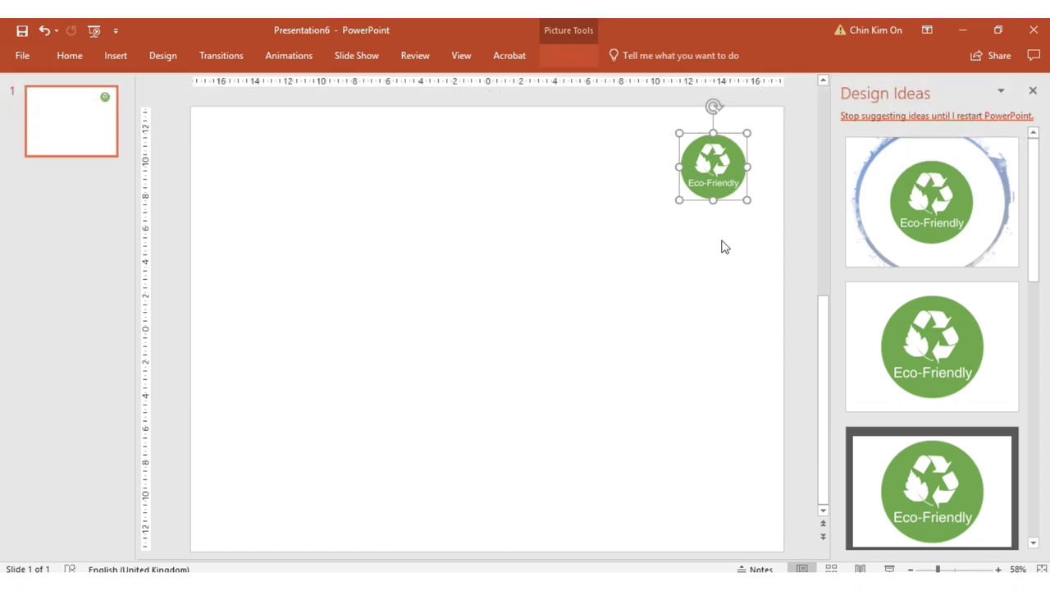
left_click(1036, 89)
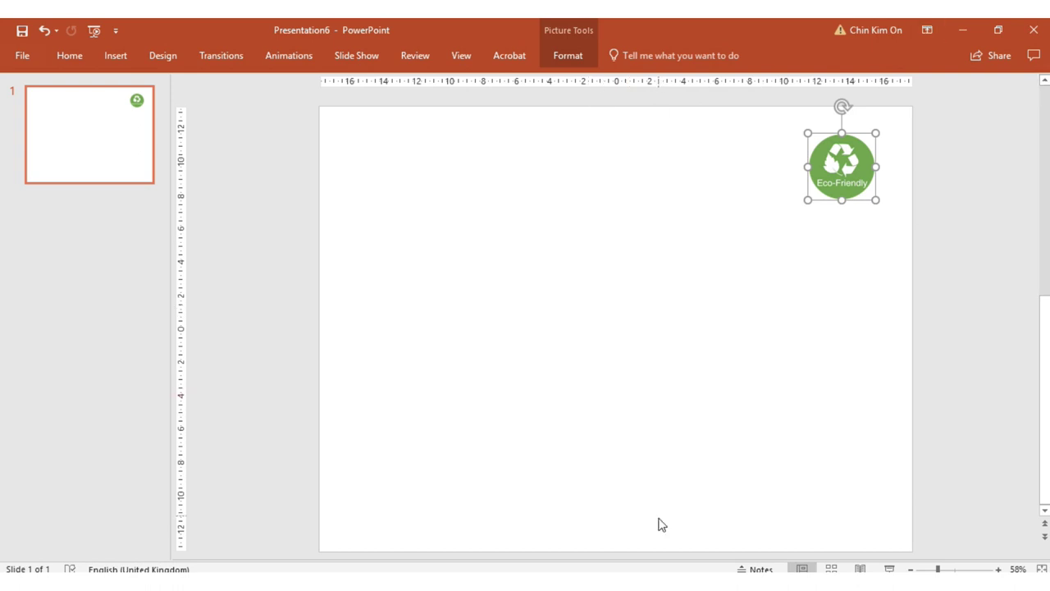
left_click(675, 377)
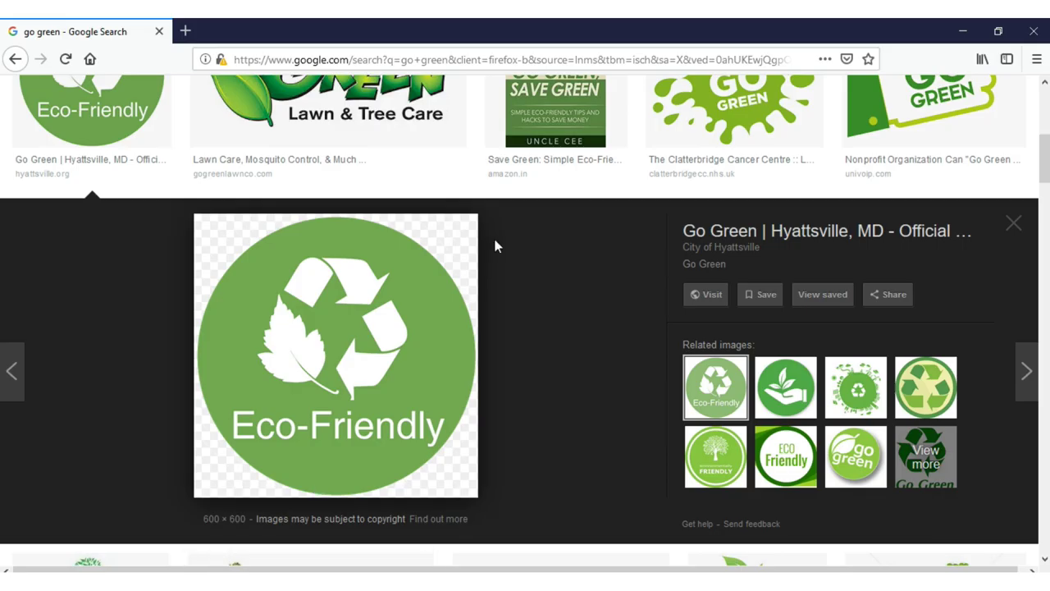
Step: Copy the windmill and leafy-figure go-green image and switch back to PowerPoint
scroll(544, 287, "down", 4)
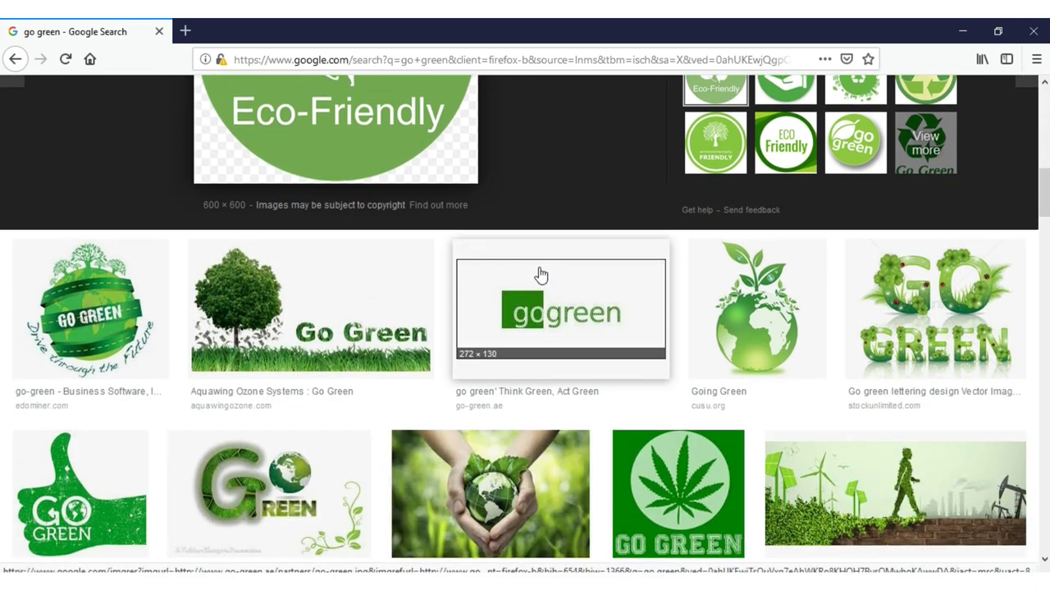
scroll(541, 283, "down", 1)
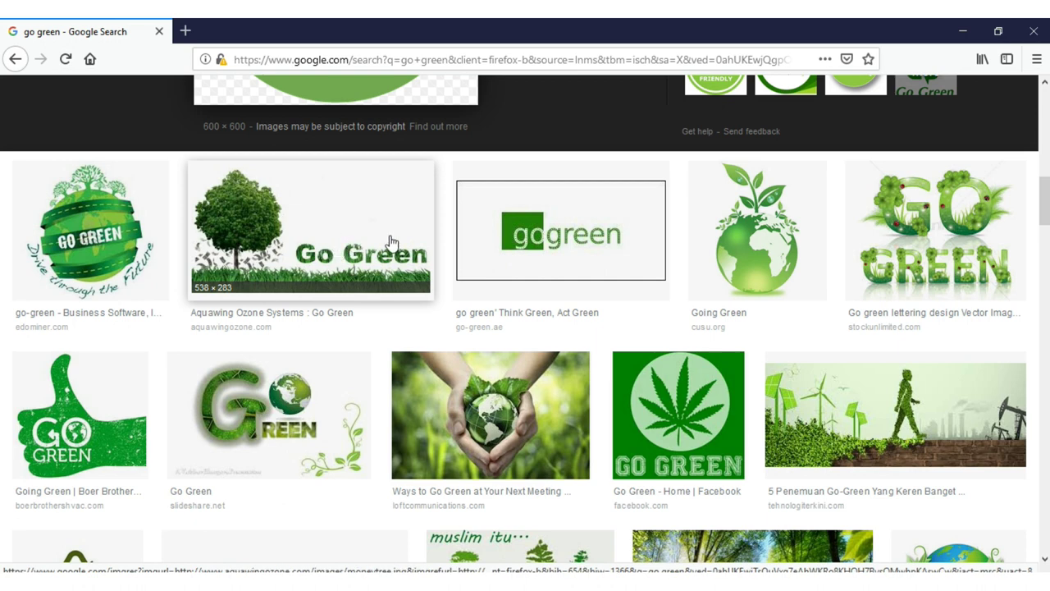
scroll(436, 240, "down", 3)
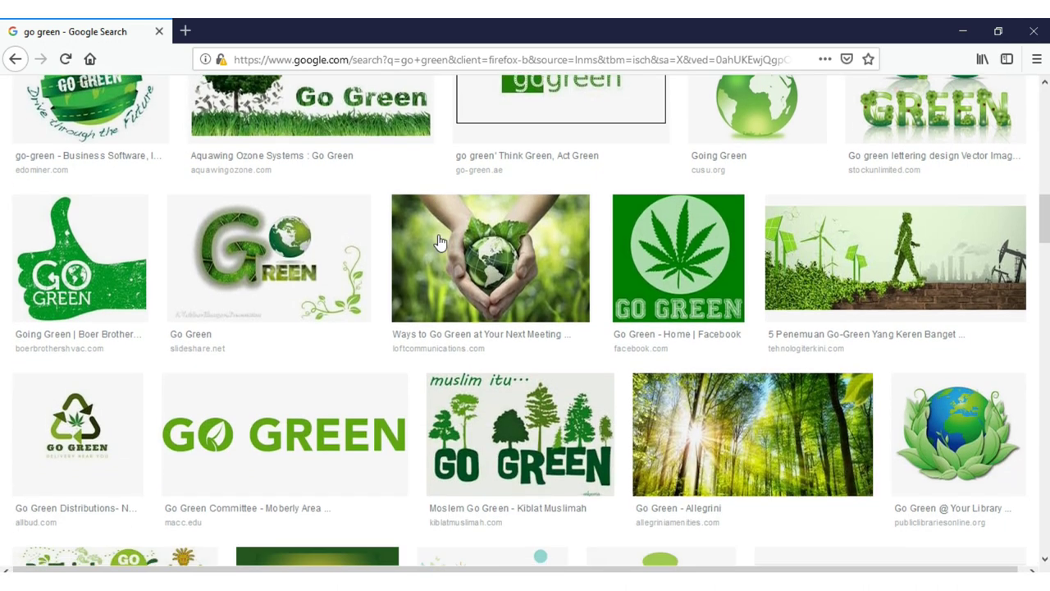
left_click(886, 261)
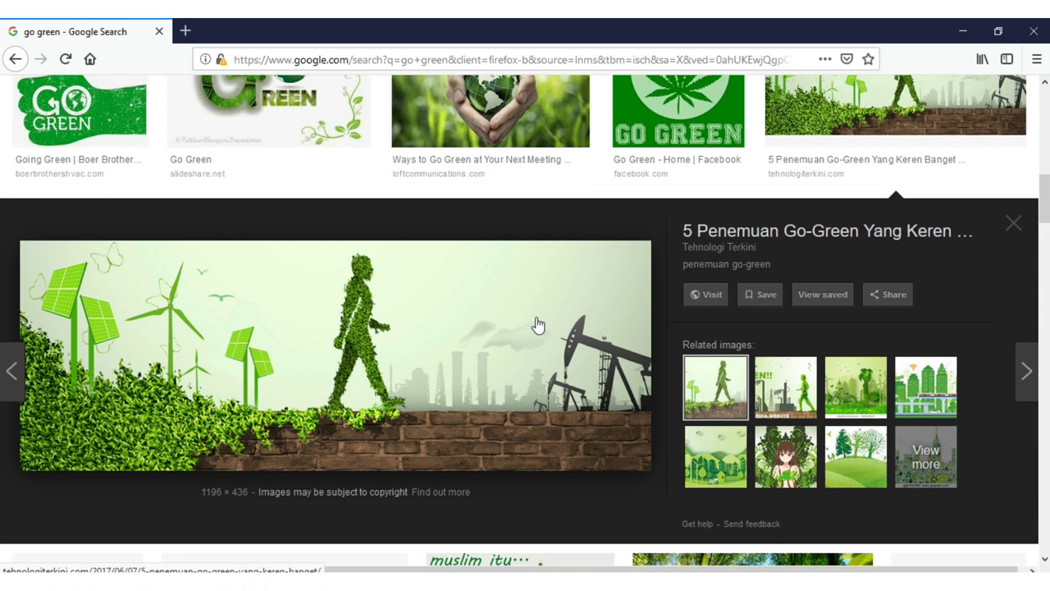
right_click(538, 326)
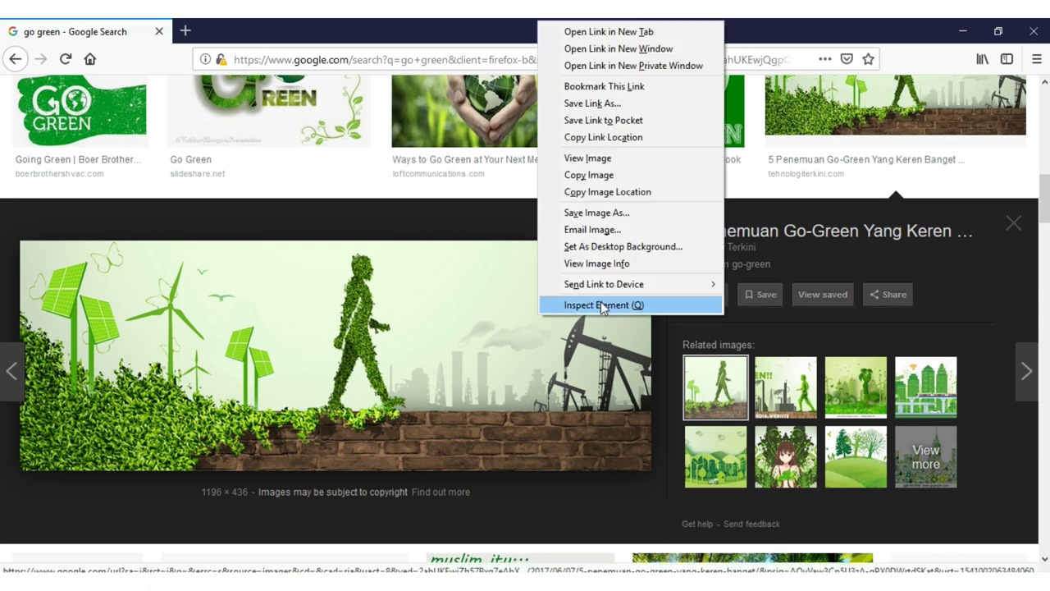
left_click(605, 175)
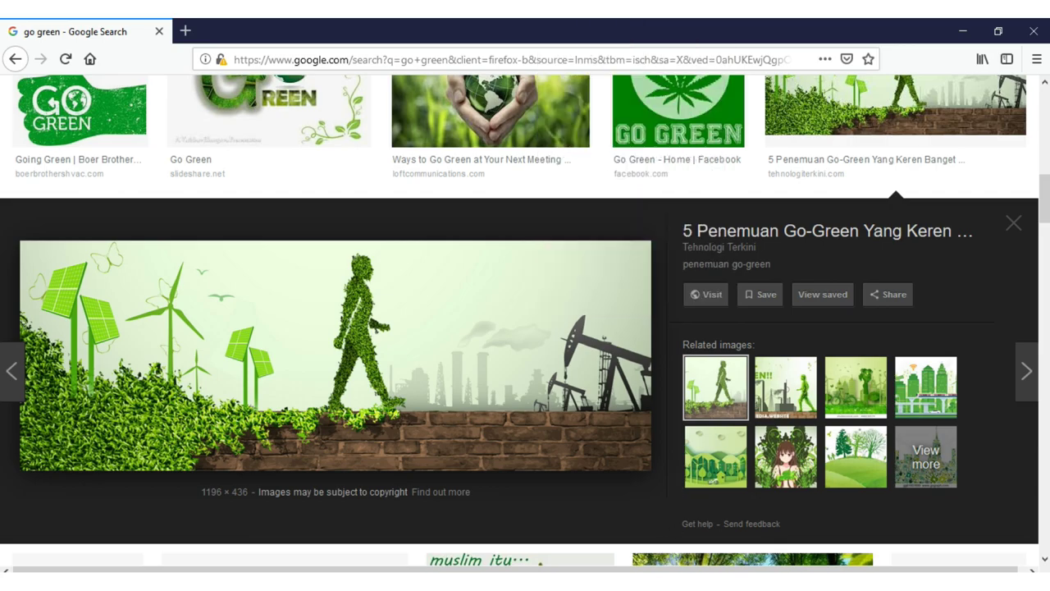
key("alt+Tab")
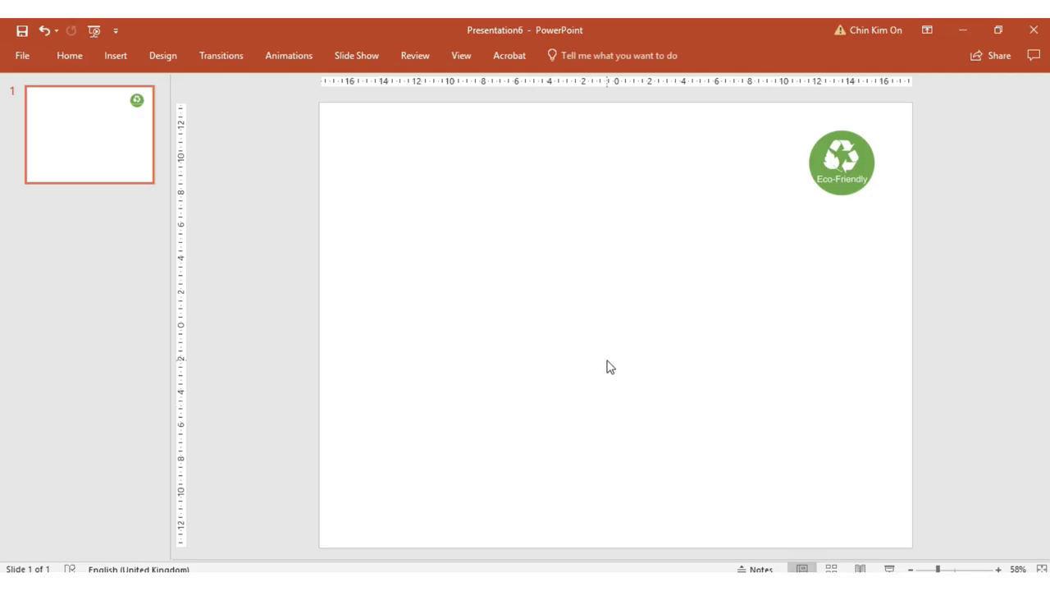
Step: Paste the windmill image, delete the resulting broken placeholder, and return to Firefox
key("ctrl+v")
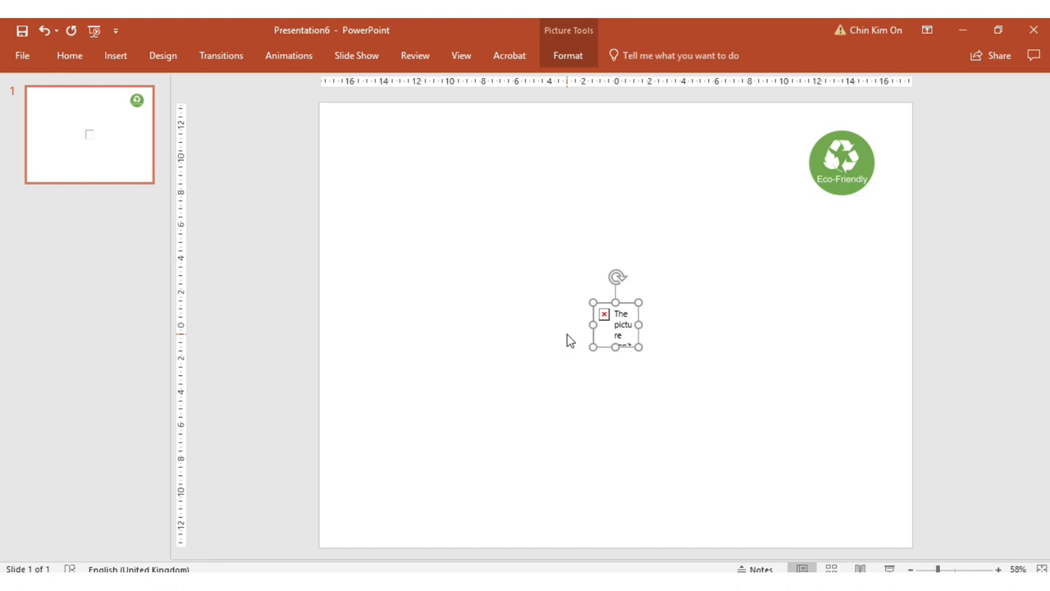
key("Delete")
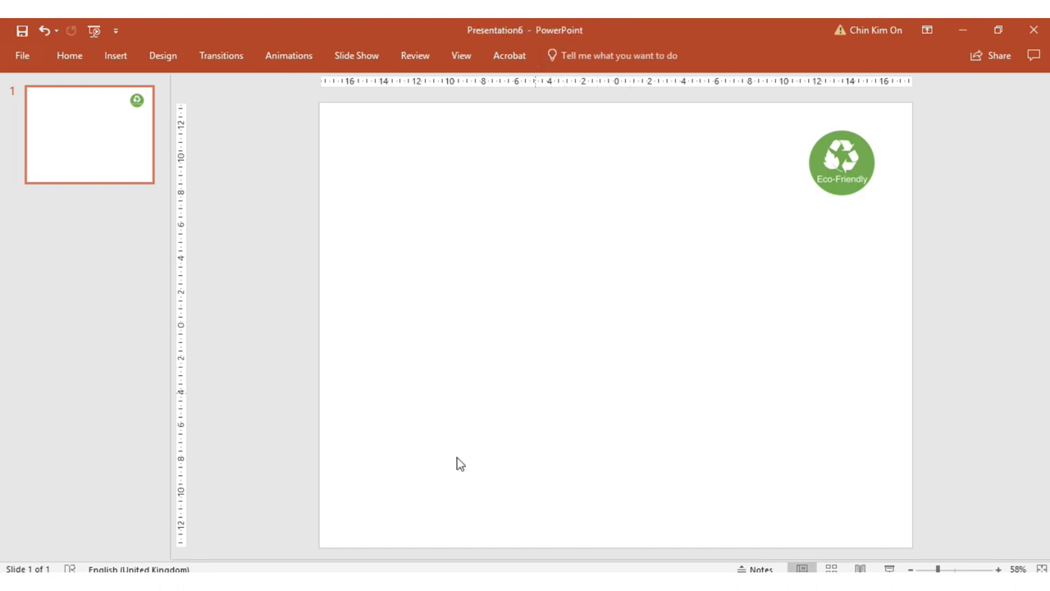
key("alt+Tab")
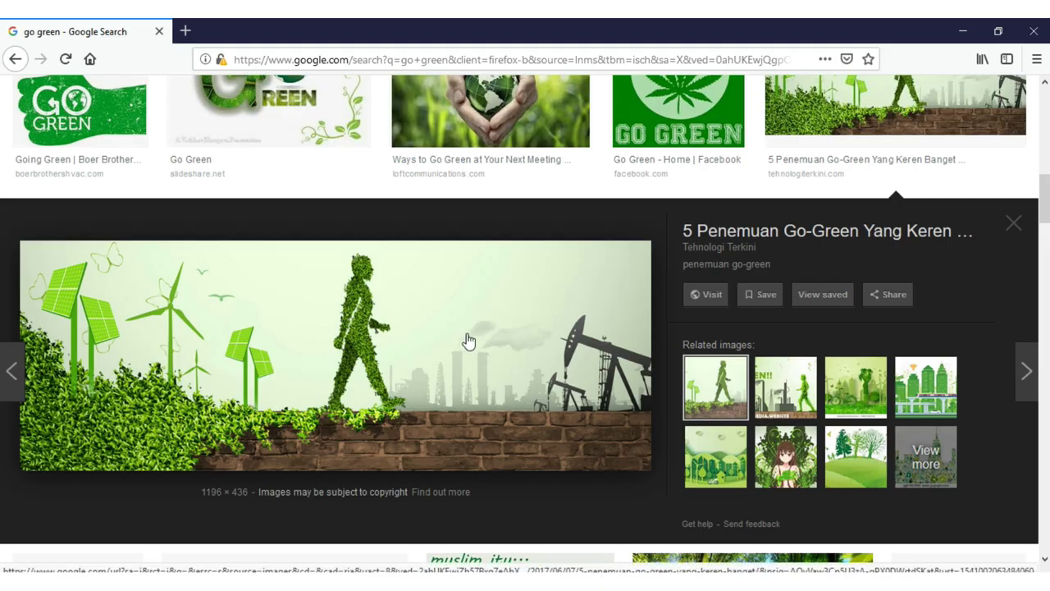
Step: Find the glass-globe-in-grass photo in the results, copy it, and return to PowerPoint
scroll(468, 344, "down", 2)
scroll(468, 343, "down", 2)
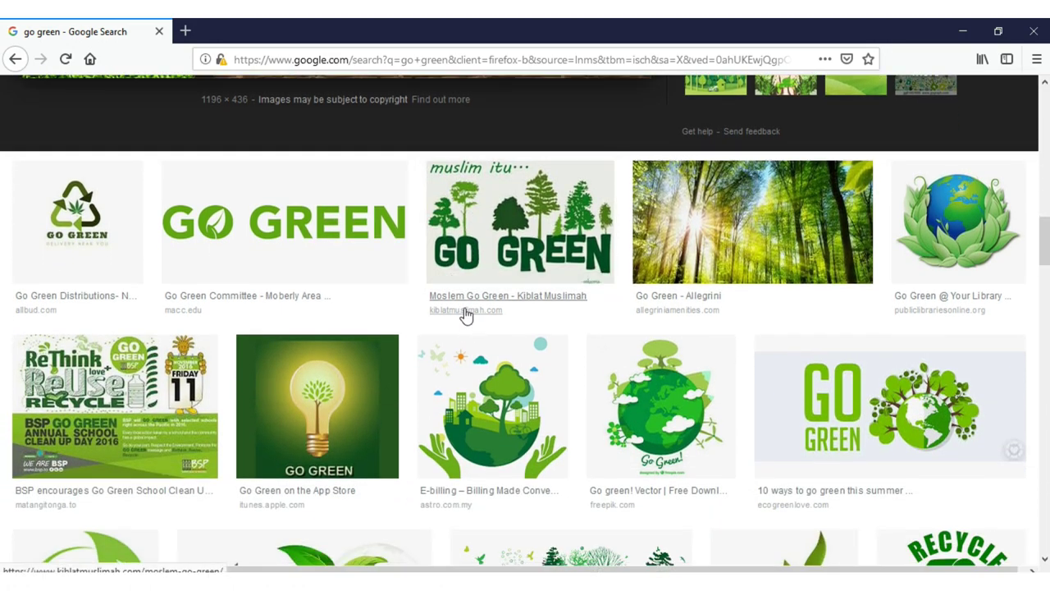
scroll(464, 322, "down", 1)
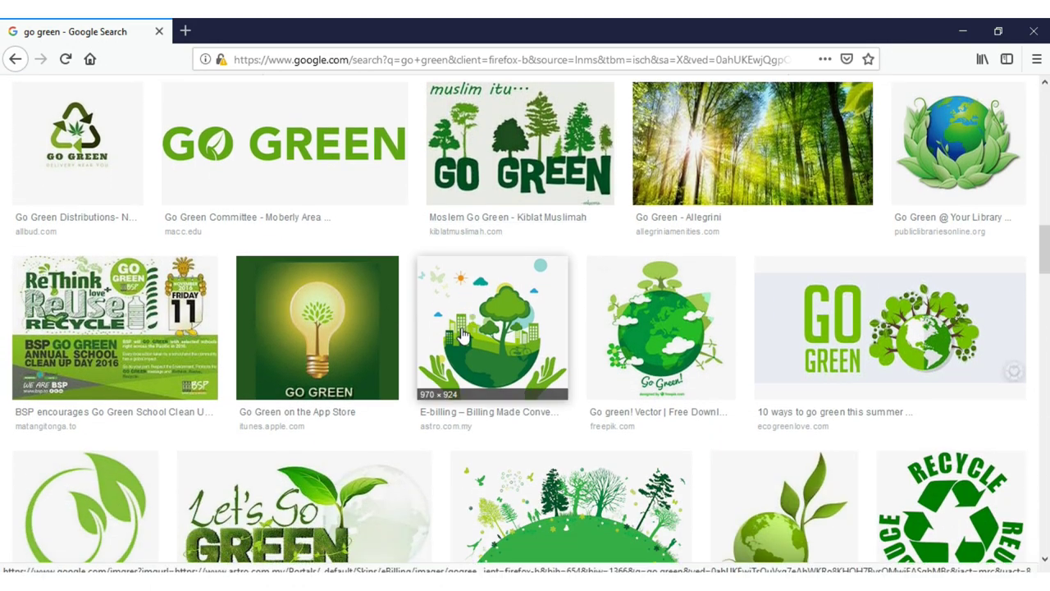
scroll(462, 334, "down", 2)
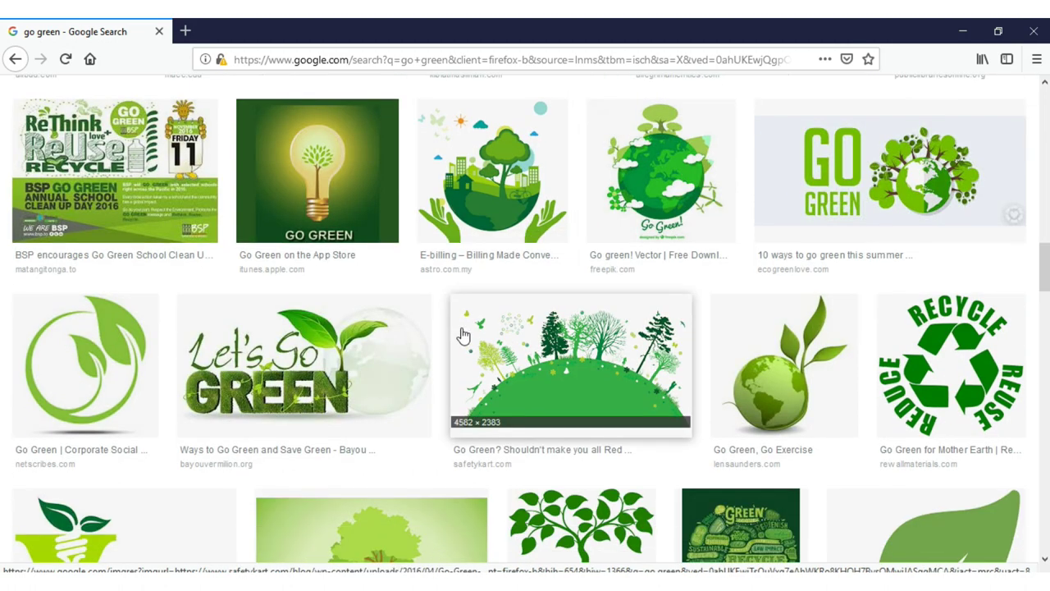
scroll(462, 334, "down", 2)
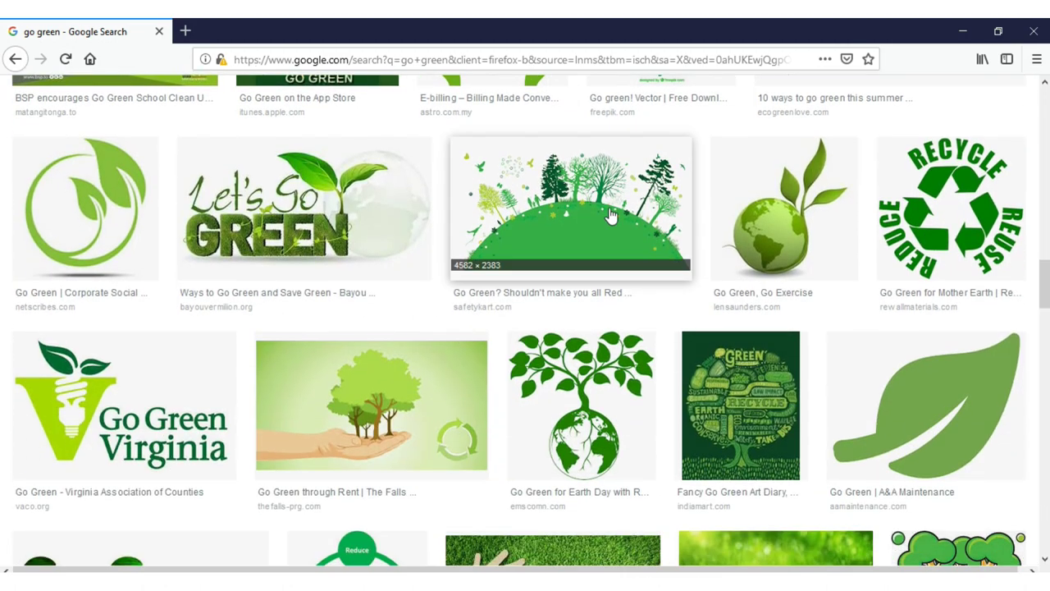
scroll(591, 246, "down", 2)
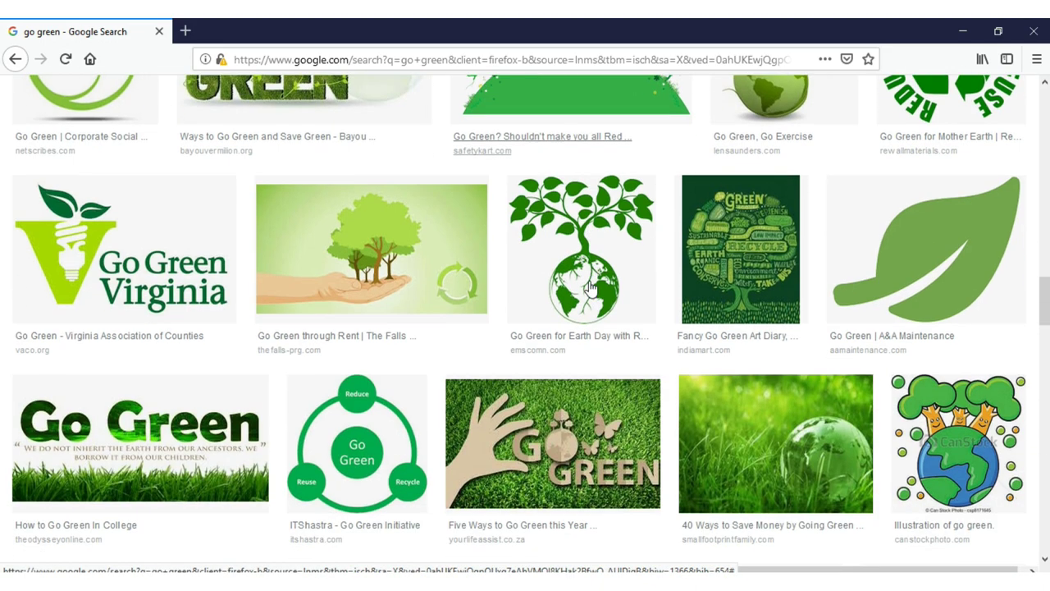
scroll(591, 287, "down", 2)
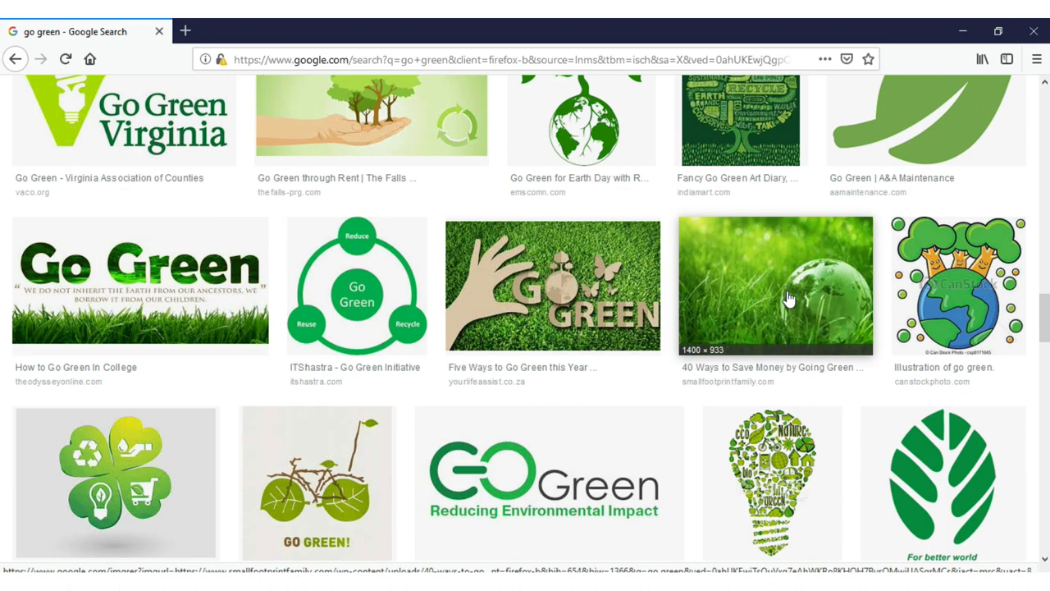
left_click(788, 300)
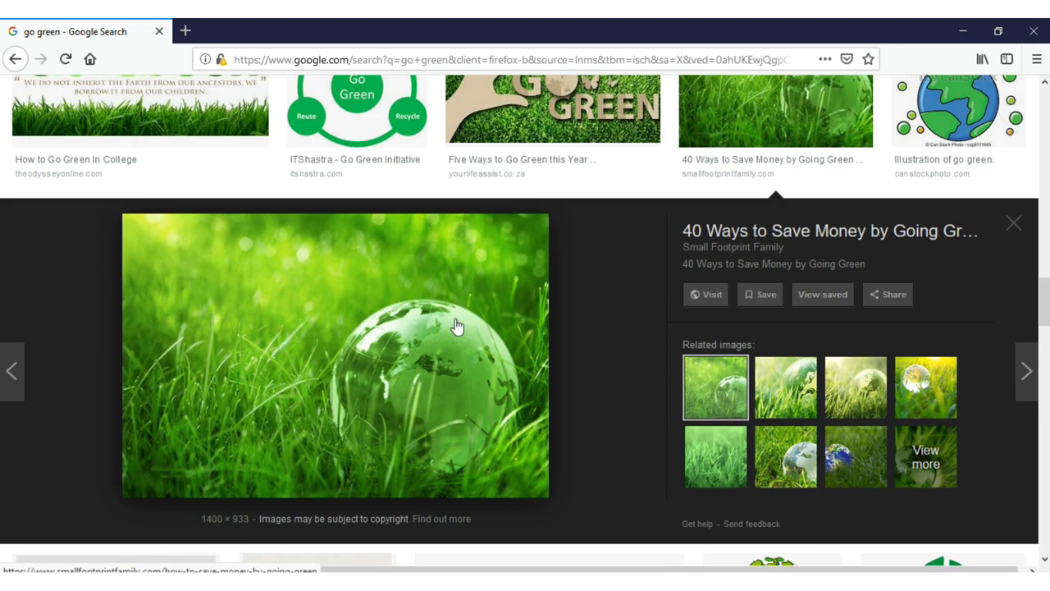
right_click(390, 371)
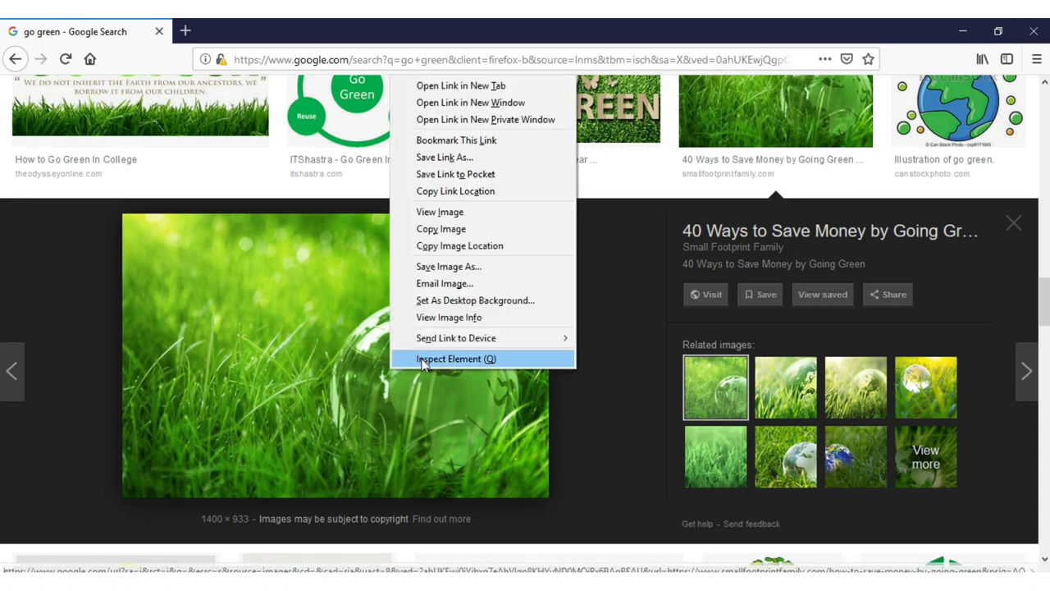
left_click(464, 234)
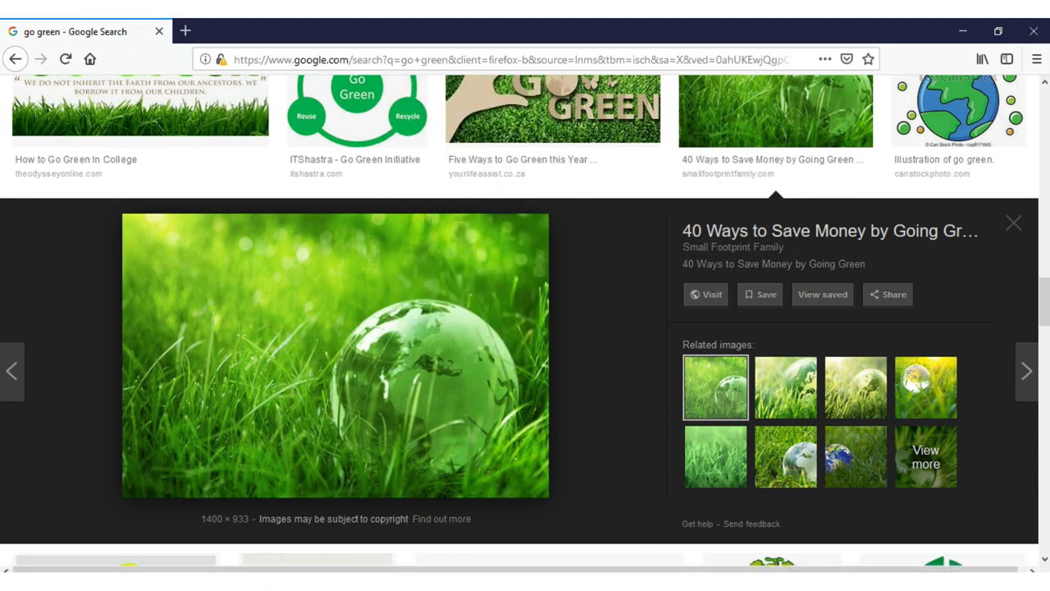
key("alt+Tab")
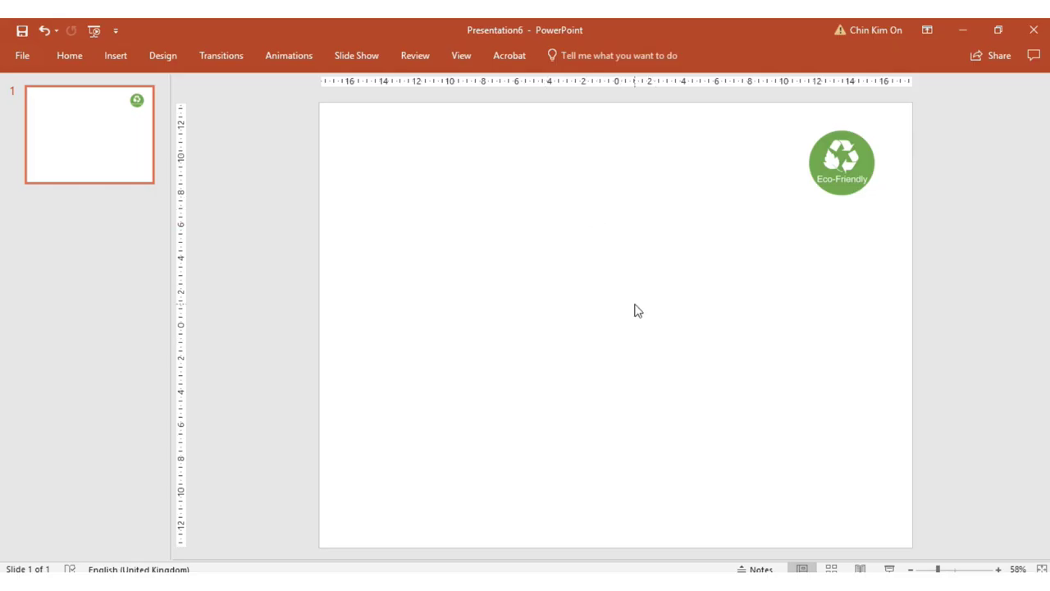
Step: Paste the grass-and-globe photo onto the slide and close the Design Ideas pane
key("ctrl+v")
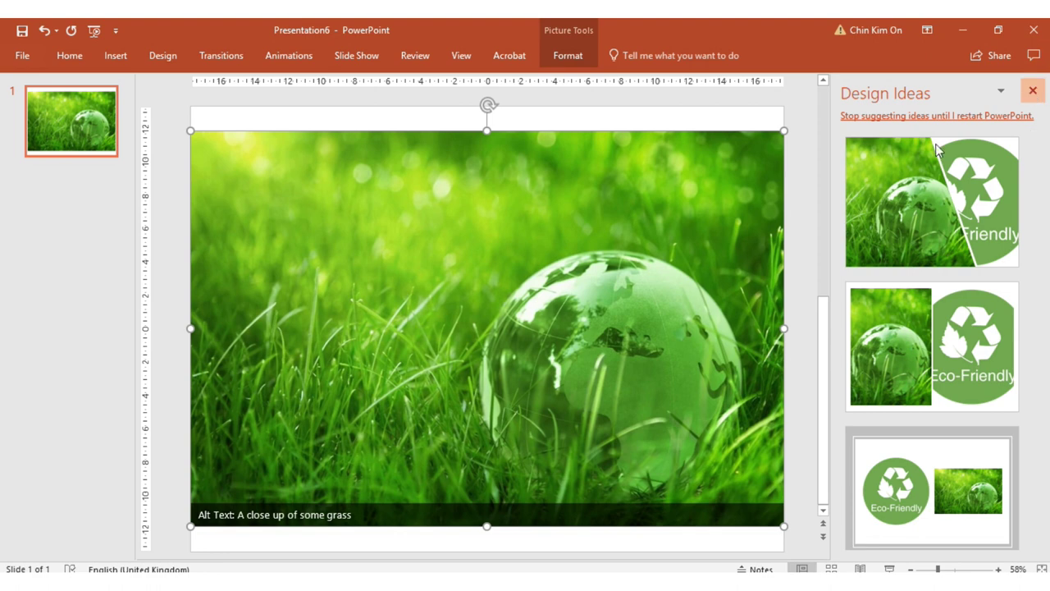
left_click(937, 115)
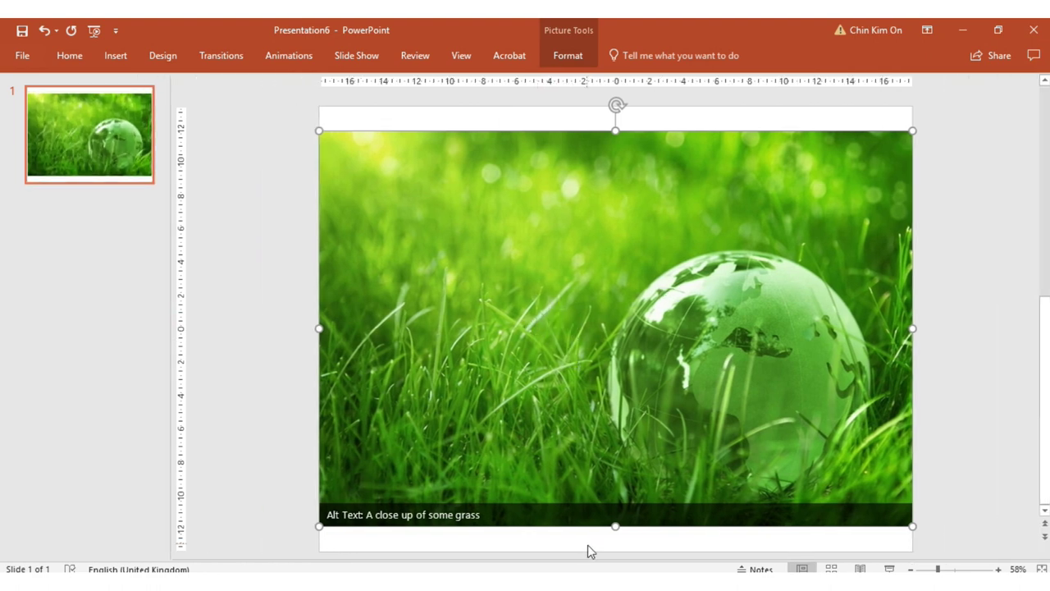
left_click(561, 546)
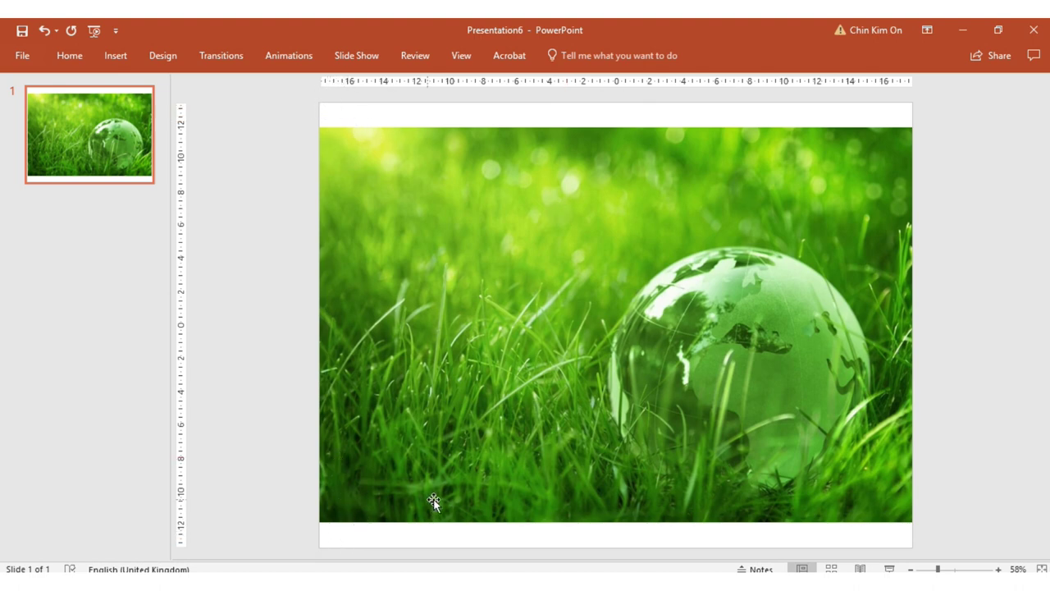
Step: Stretch the grass-and-globe photo past the slide edges and nudge it left to fill the slide
left_click(668, 361)
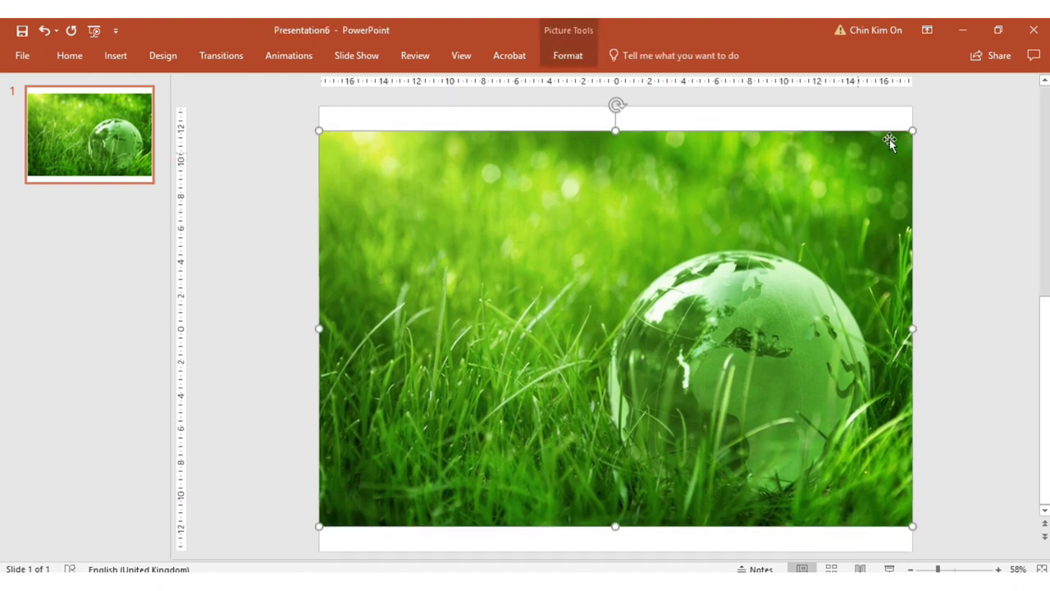
left_click_drag(914, 133, 950, 106)
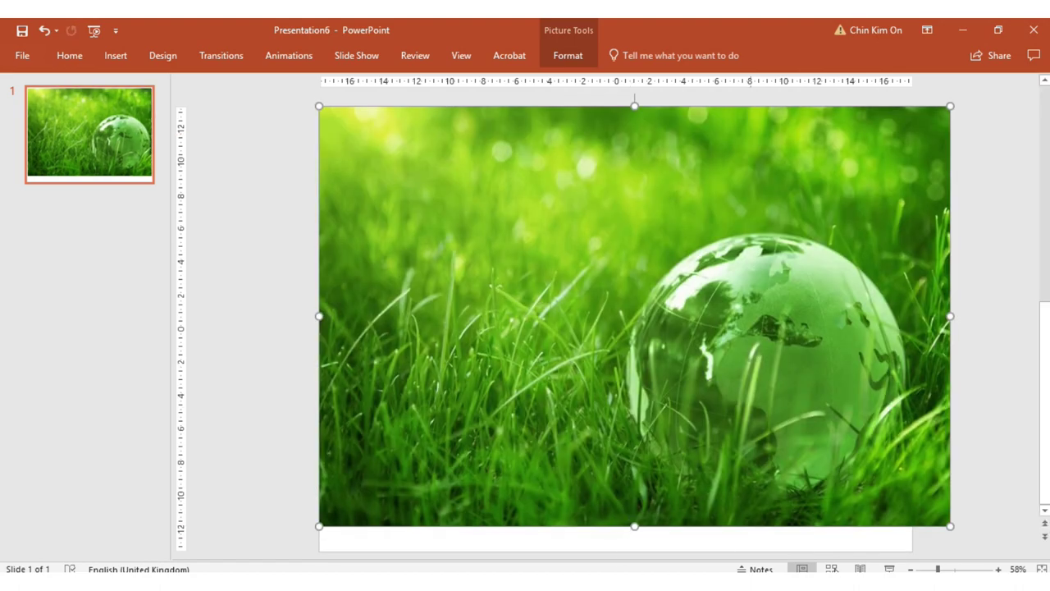
left_click_drag(951, 526, 989, 548)
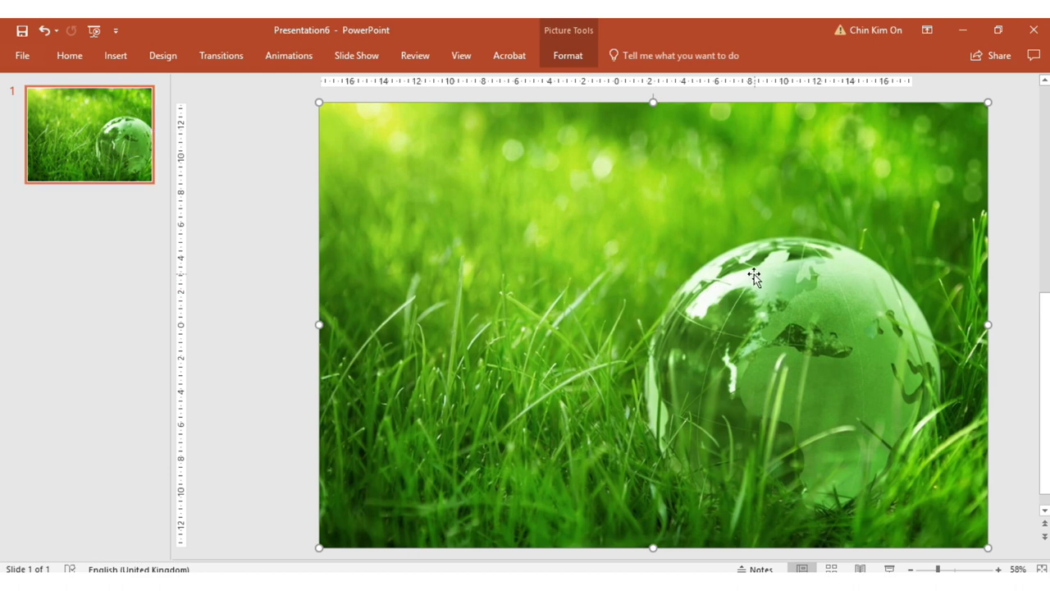
left_click_drag(759, 266, 732, 264)
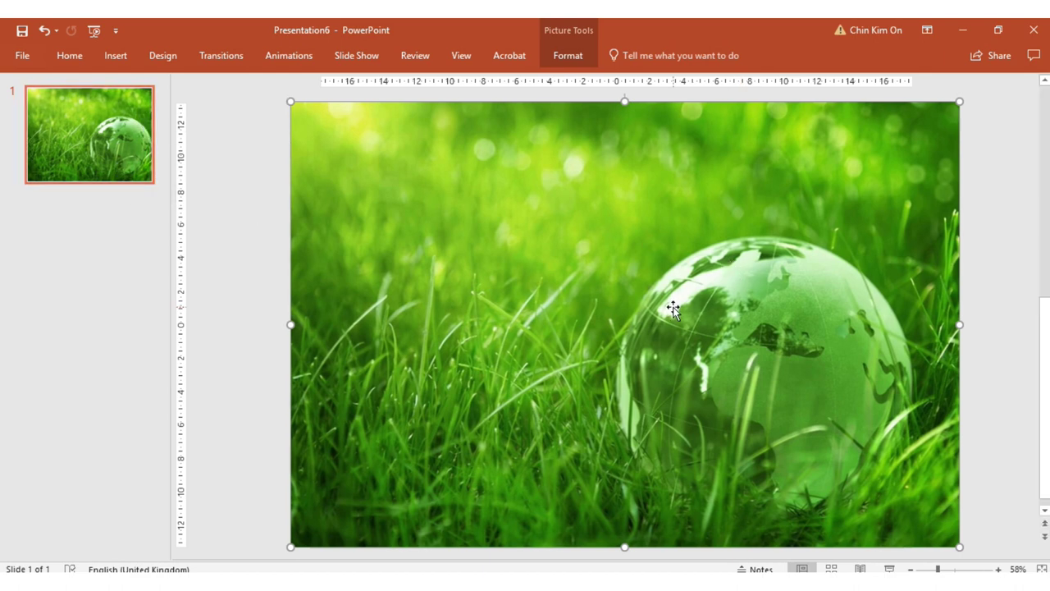
left_click_drag(671, 305, 661, 304)
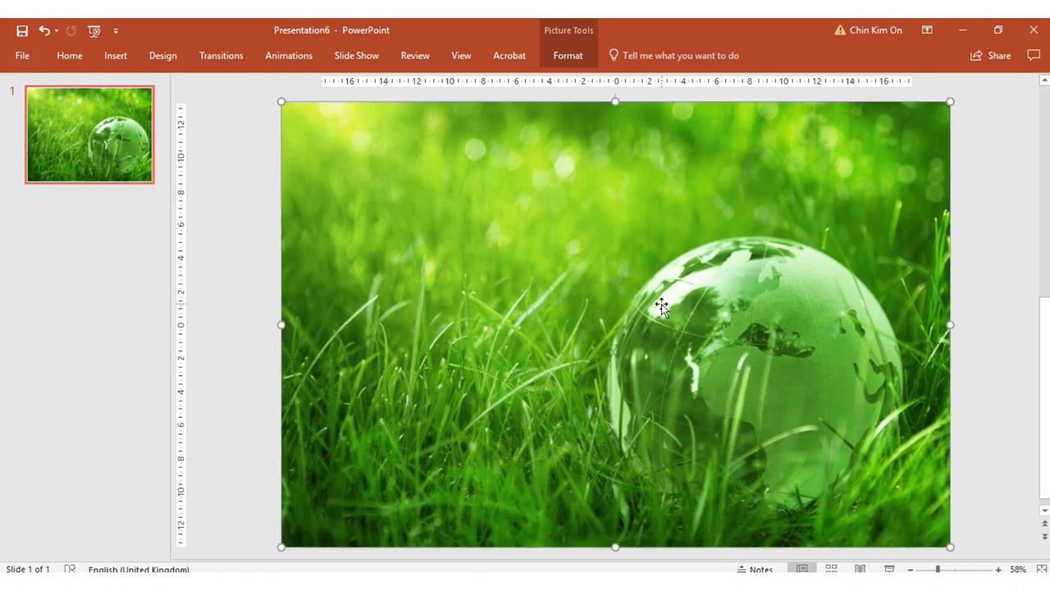
left_click(1026, 268)
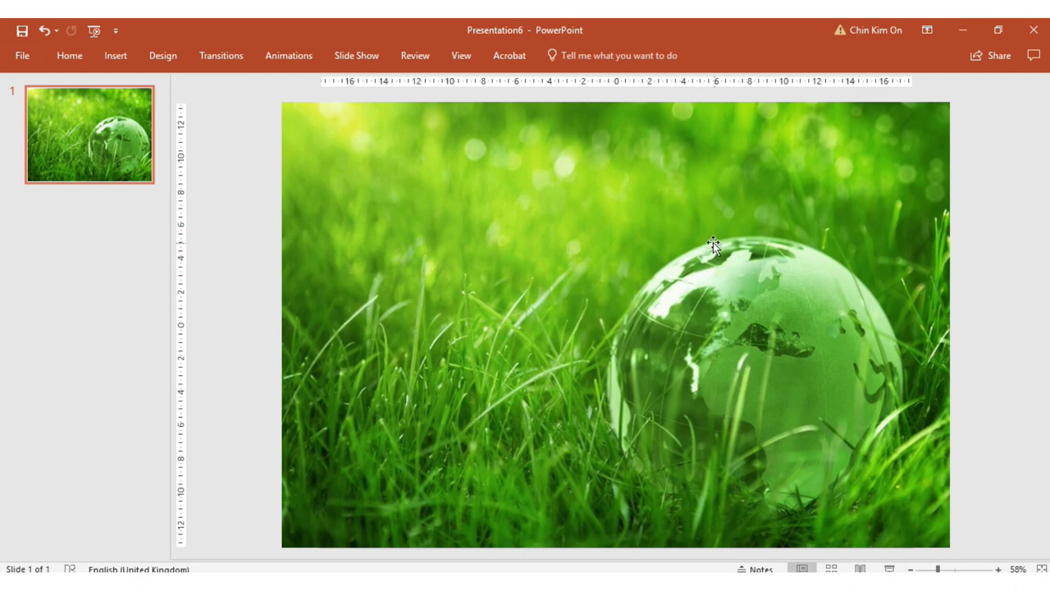
Step: Send the grass-and-globe photo behind the Eco-Friendly logo
right_click(715, 205)
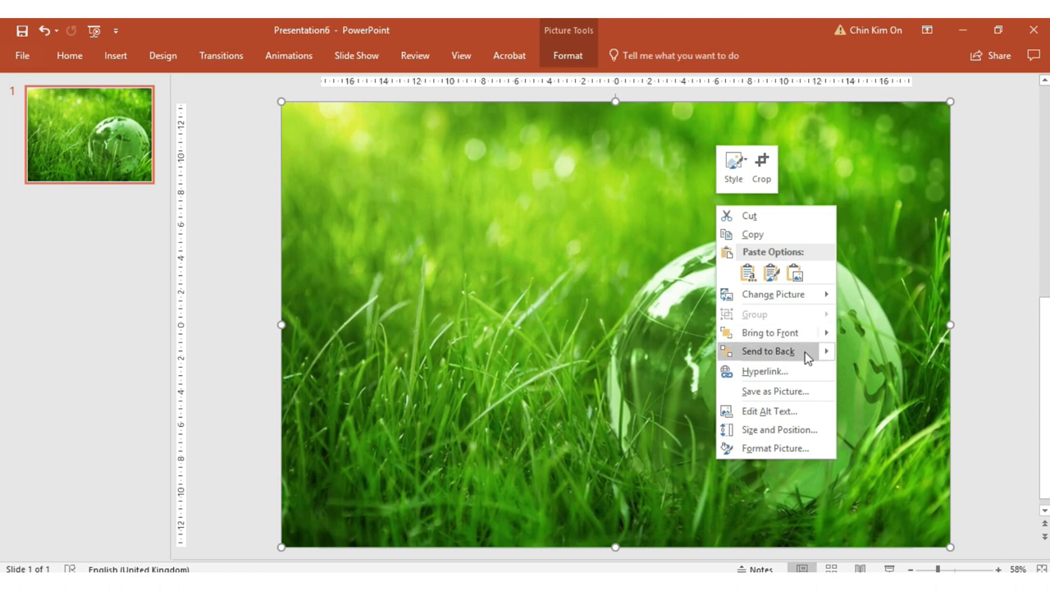
mouse_move(833, 352)
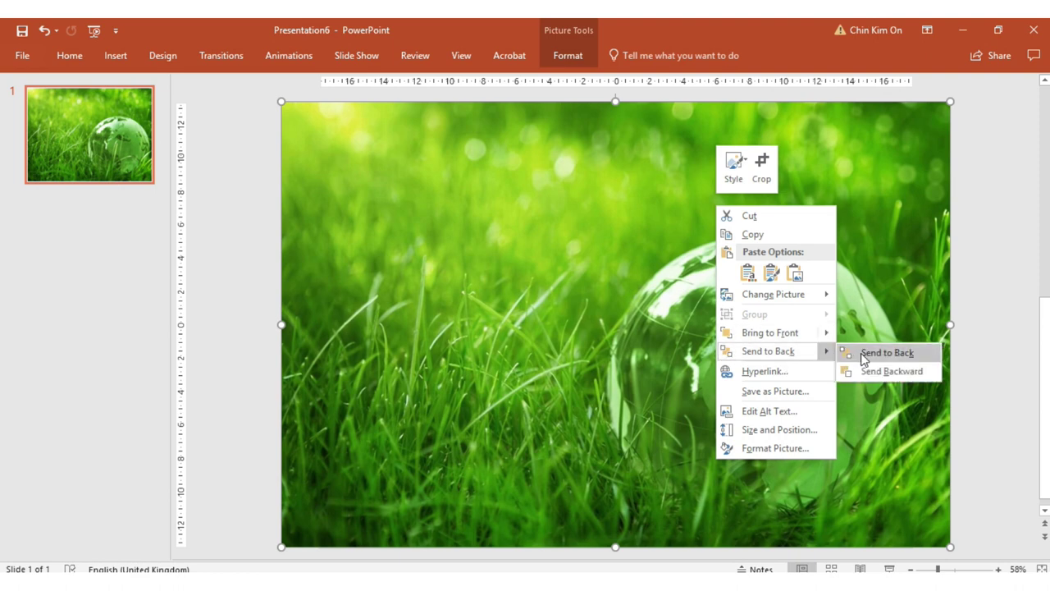
left_click(864, 354)
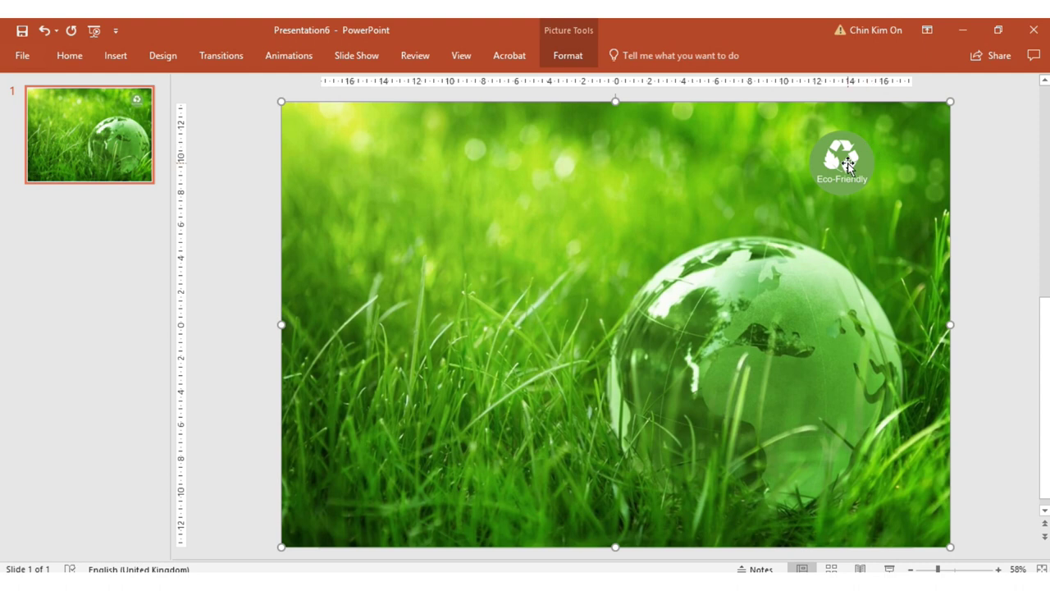
Step: Apply the Drop Shadow Rectangle picture style to the Eco-Friendly logo
left_click(848, 166)
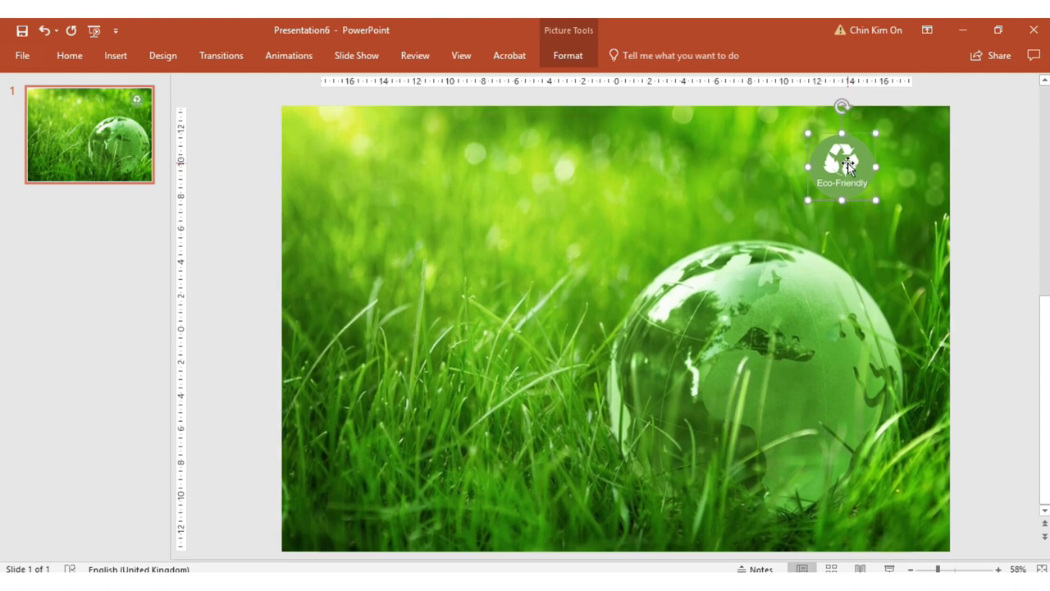
left_click(564, 57)
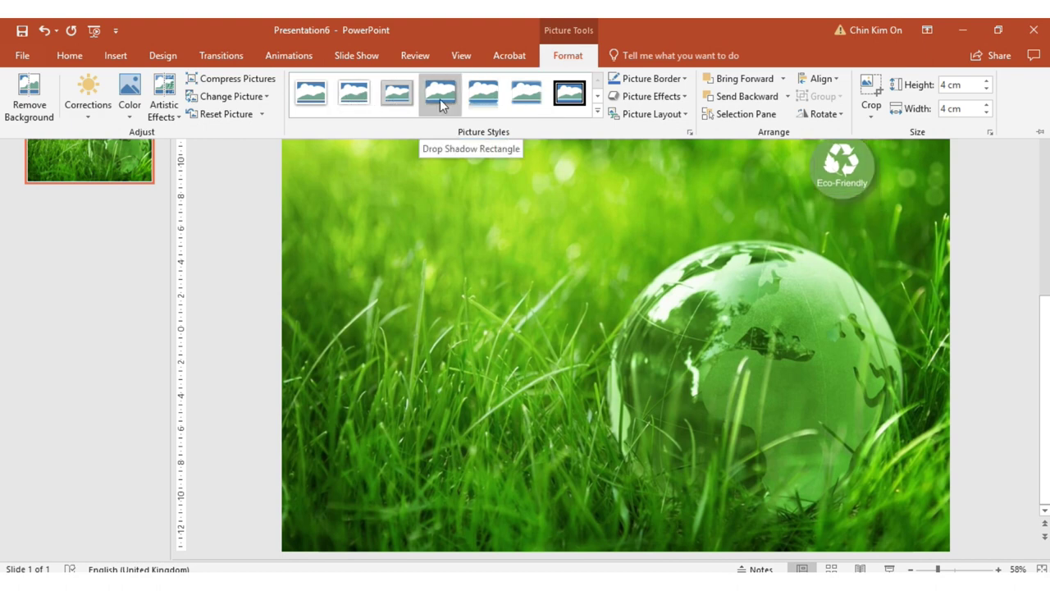
left_click(597, 111)
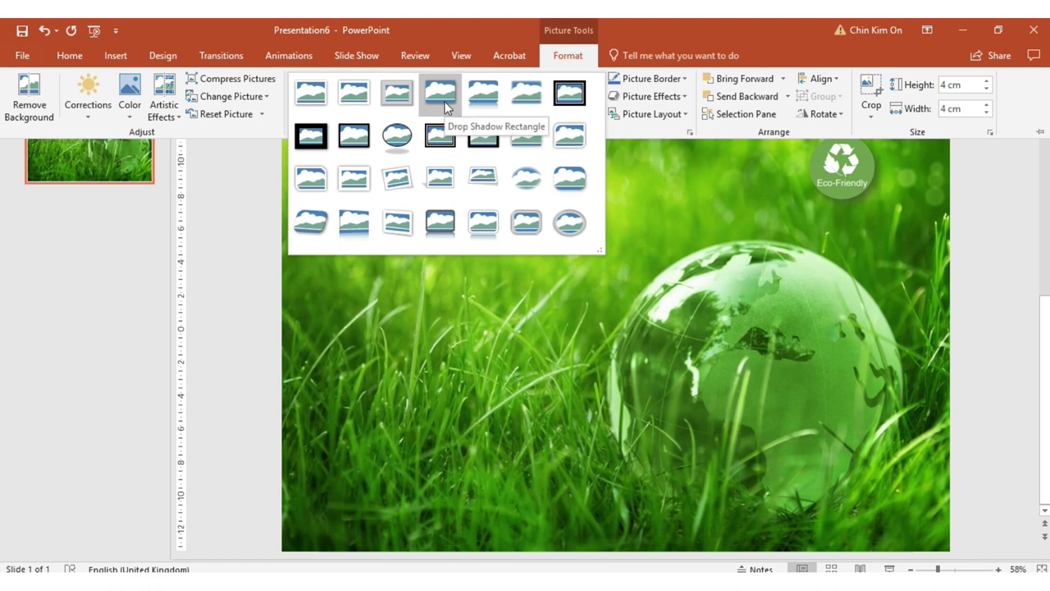
left_click(444, 108)
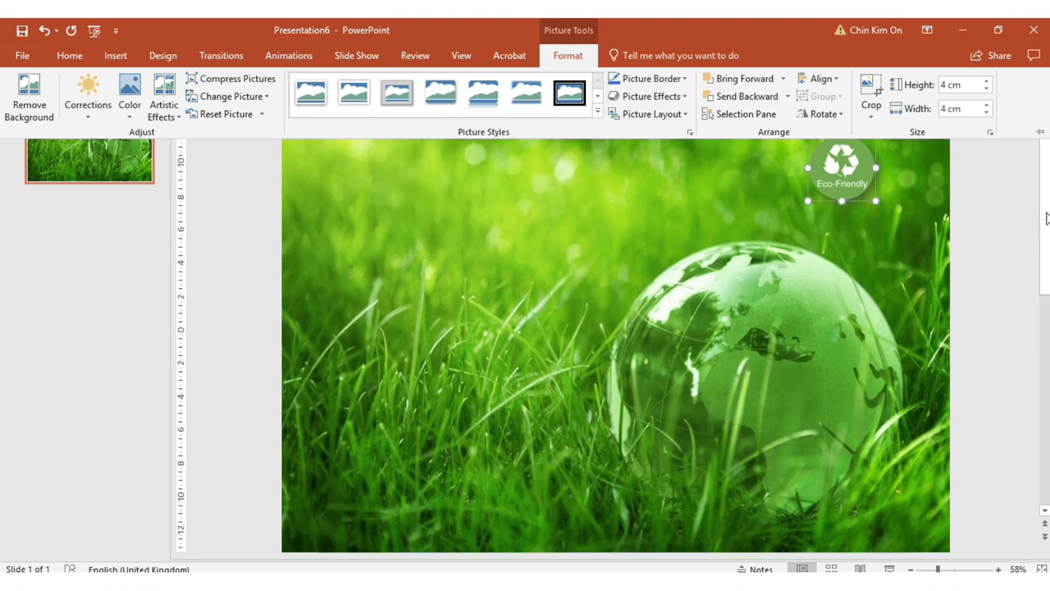
Step: Restore the ribbon to Show Tabs and Commands and deselect the logo
left_click(1046, 218)
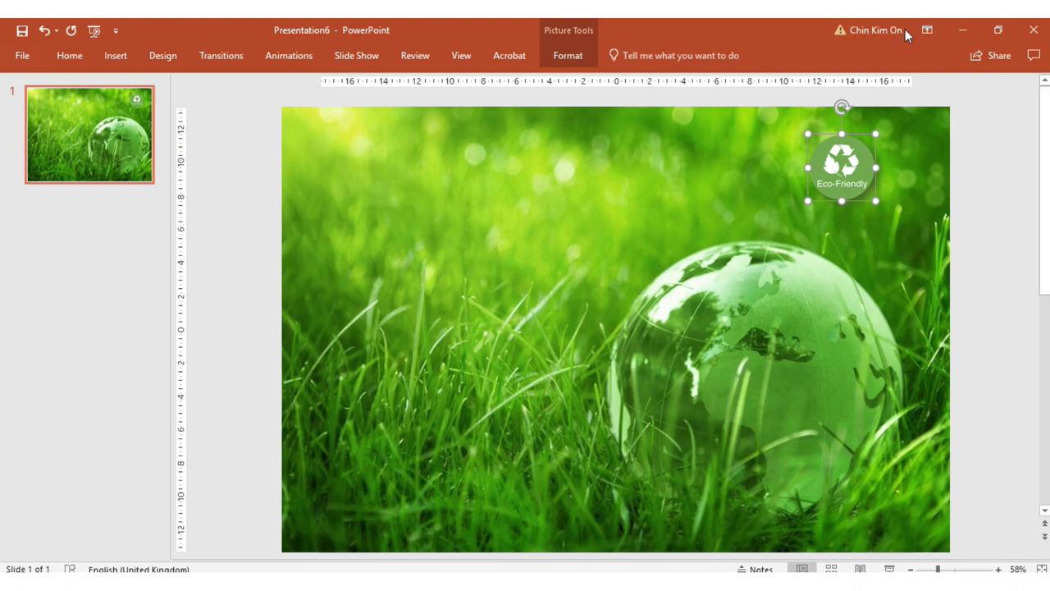
left_click(927, 29)
left_click(944, 147)
left_click(735, 313)
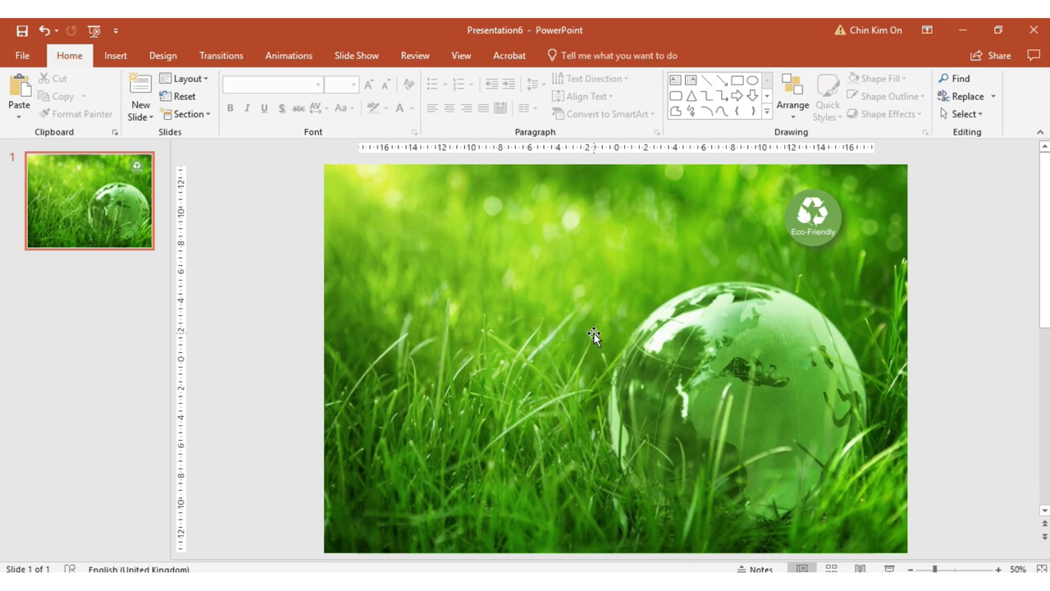
Step: Correct the grass-and-globe photo to Brightness +20% and Contrast -20%
left_click(574, 263)
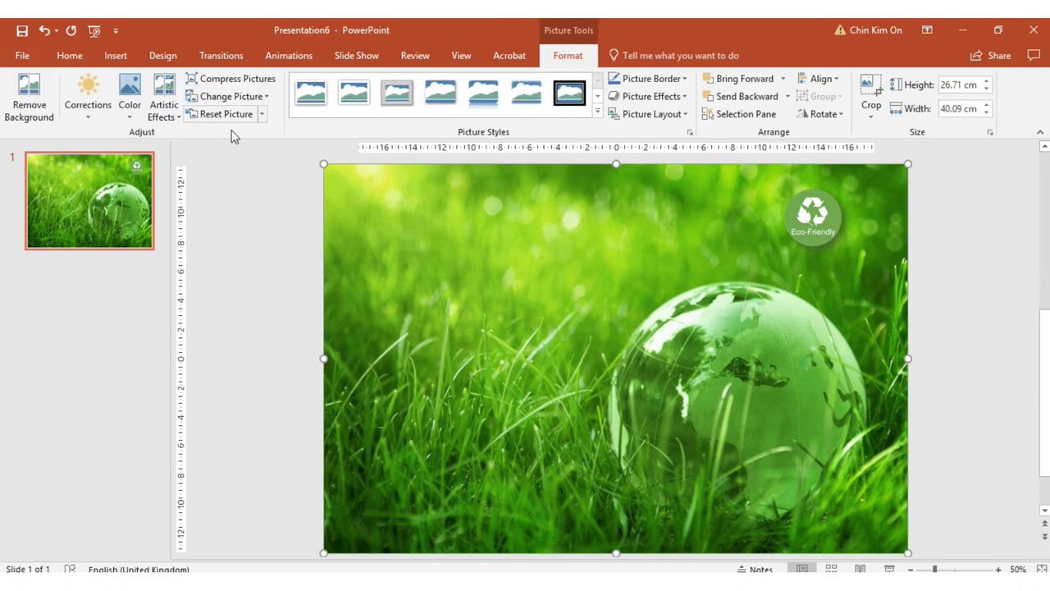
left_click(94, 119)
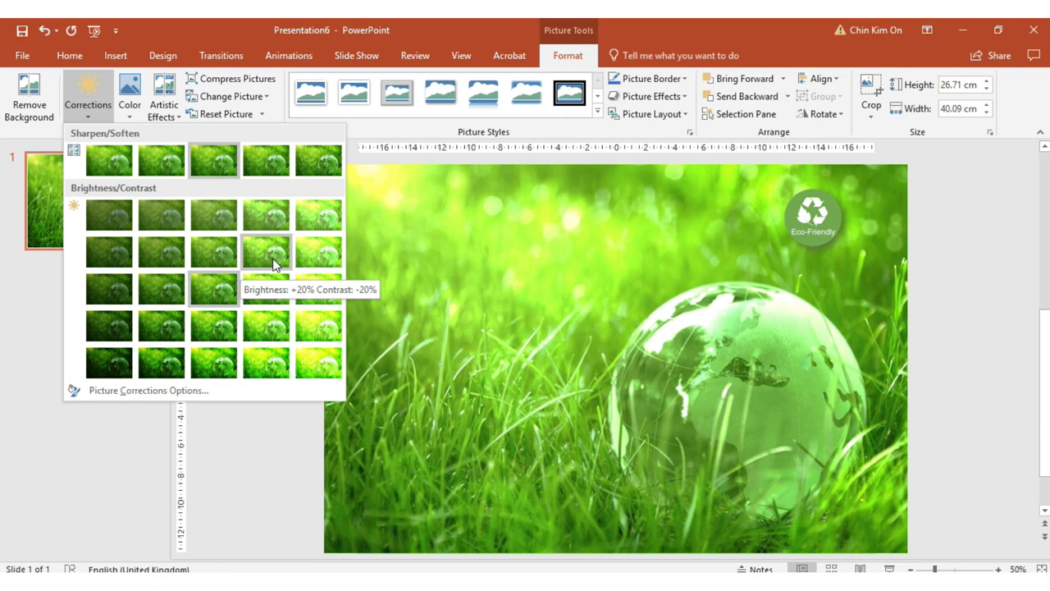
left_click(272, 254)
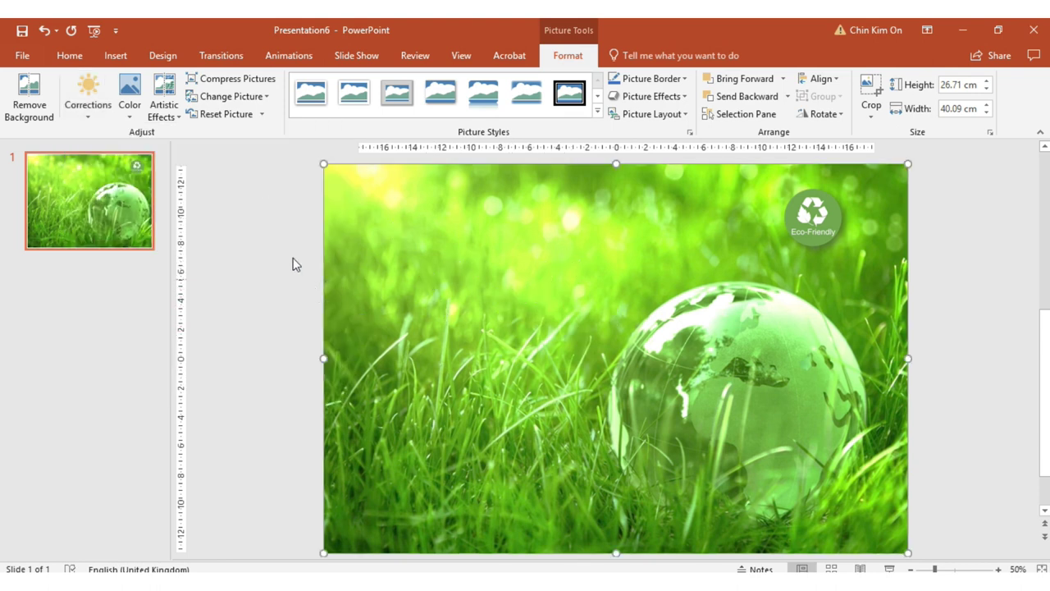
Step: Apply the Pastels Smooth artistic effect to the photo
left_click(171, 124)
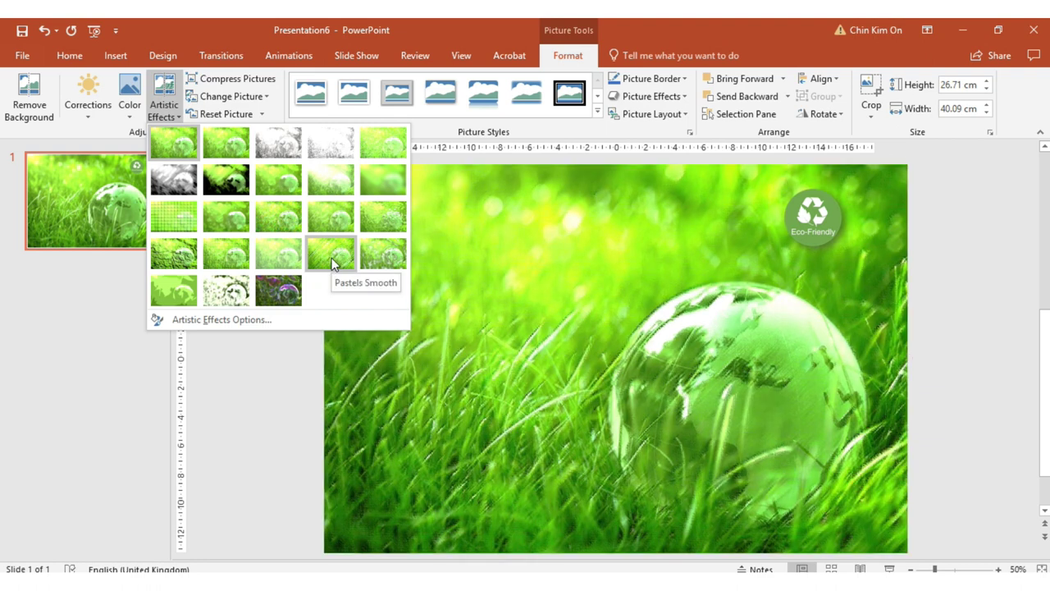
left_click(333, 261)
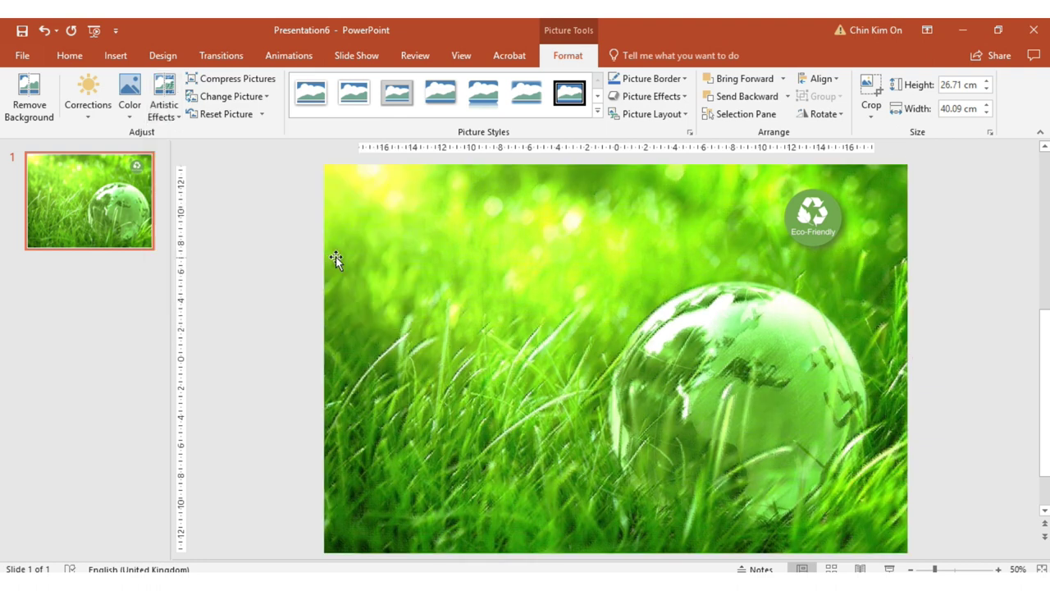
left_click(289, 331)
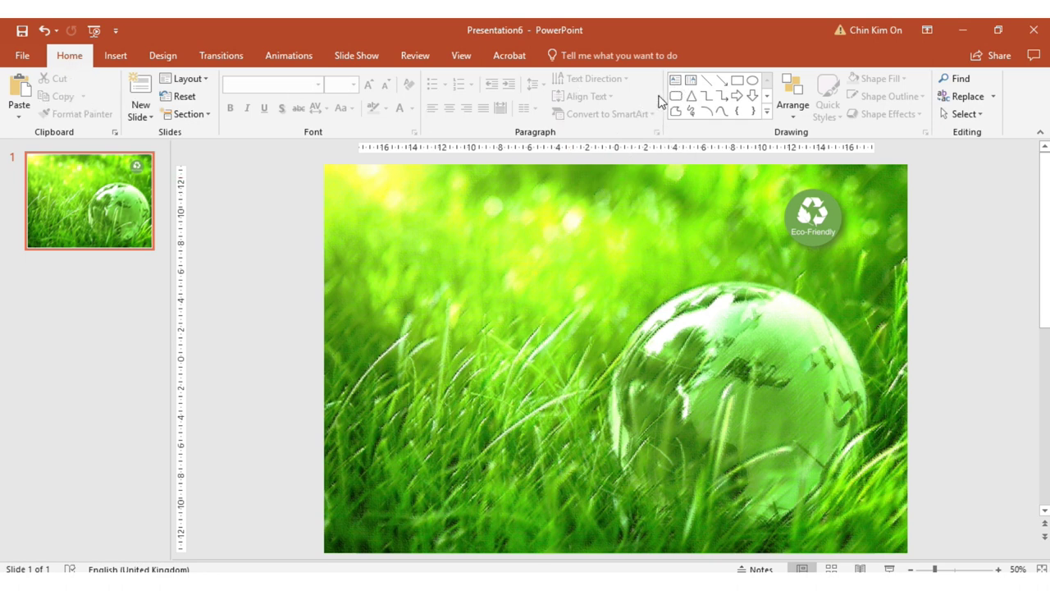
Step: Insert a text box near the top-left reading 'DID YOU KNOW?'
left_click(675, 82)
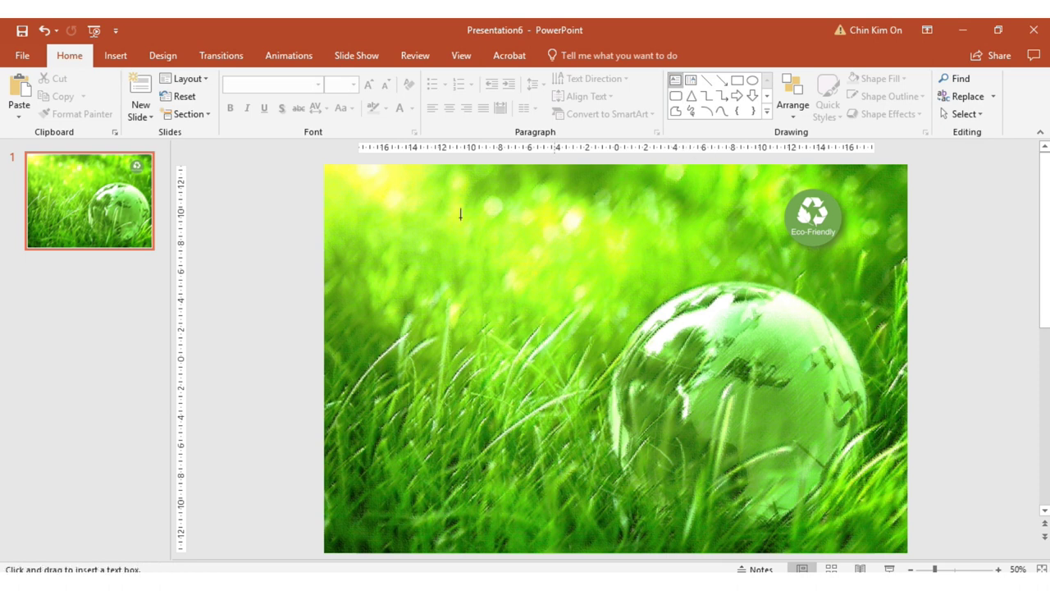
left_click(388, 222)
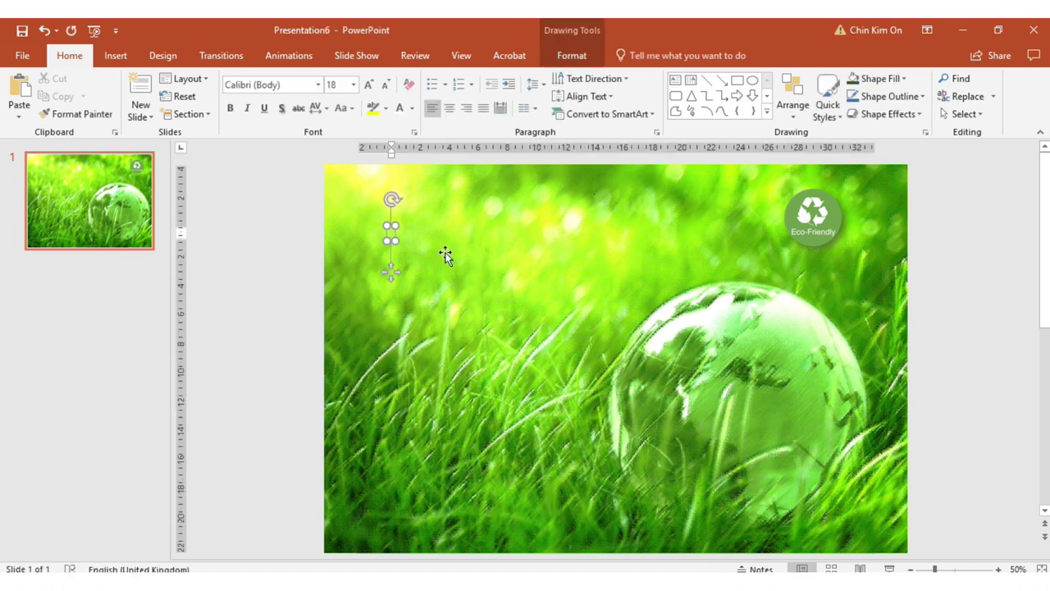
type("DID YOU")
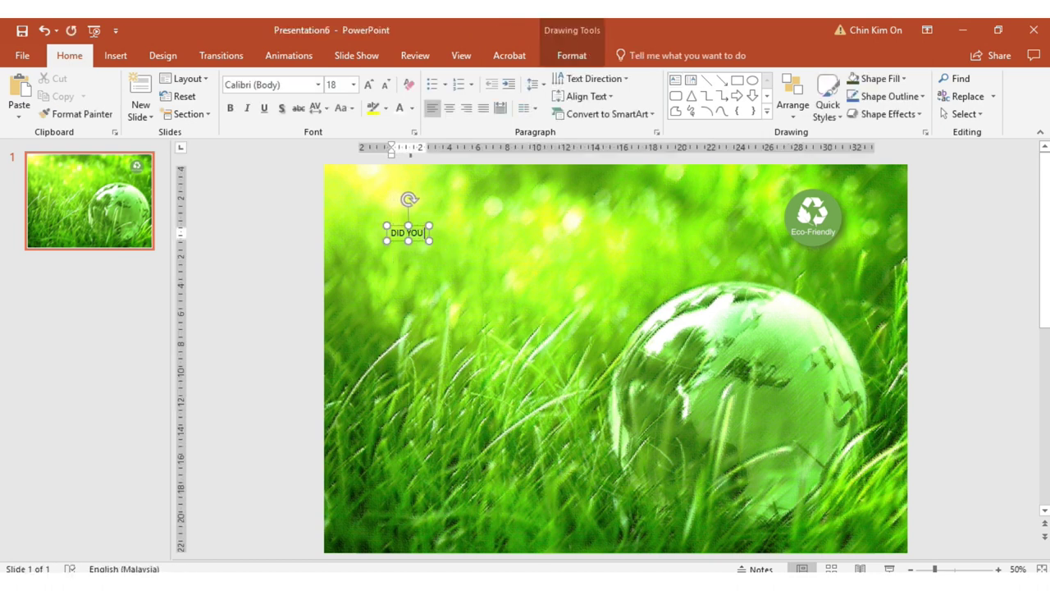
type(" KNOW?")
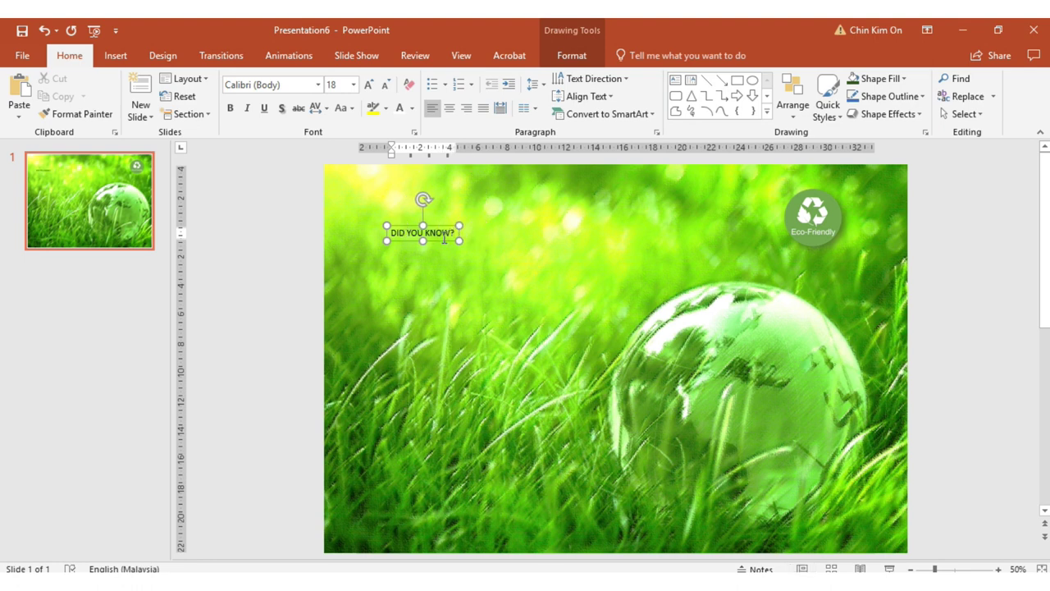
Step: Increase the 'DID YOU KNOW?' font size to 36 pt
left_click(442, 241)
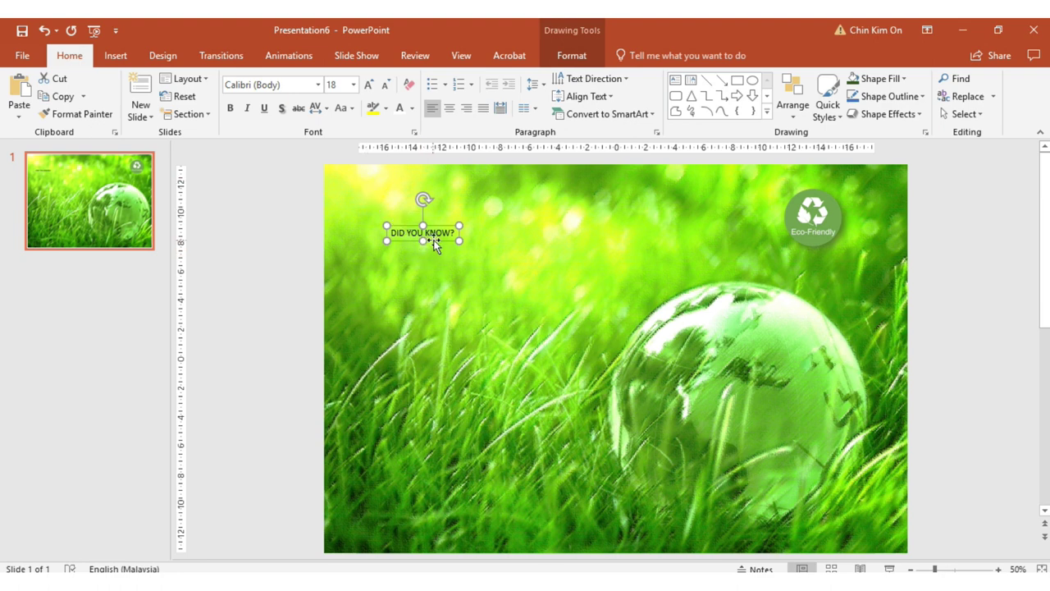
left_click(369, 85)
left_click(369, 86)
left_click(371, 86)
left_click(371, 86)
Step: Enlarge the heading to 72 pt and move it up and to the left
left_click(372, 87)
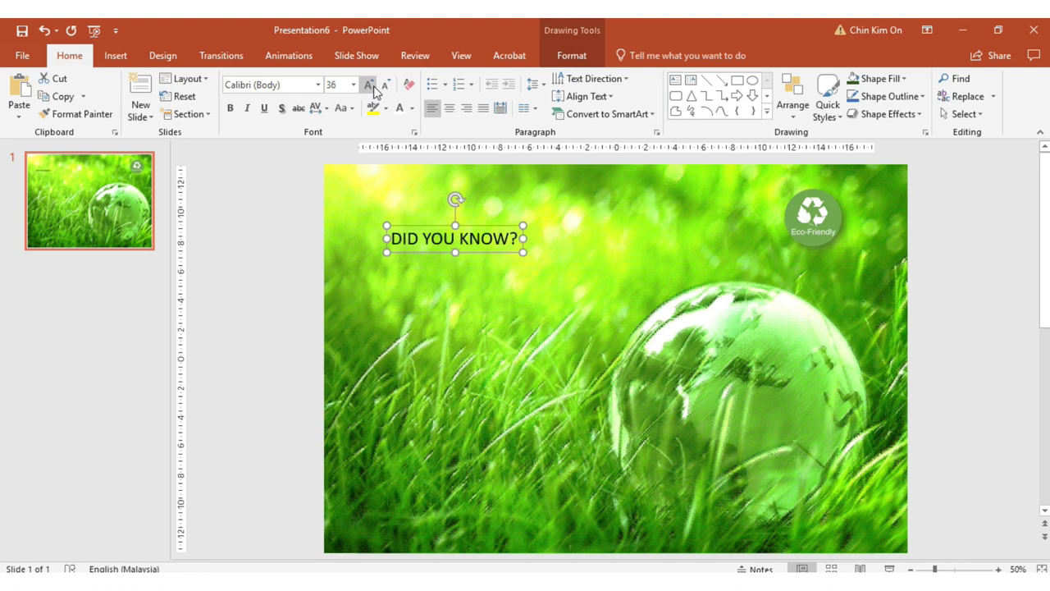
left_click(372, 88)
left_click(371, 87)
left_click(368, 87)
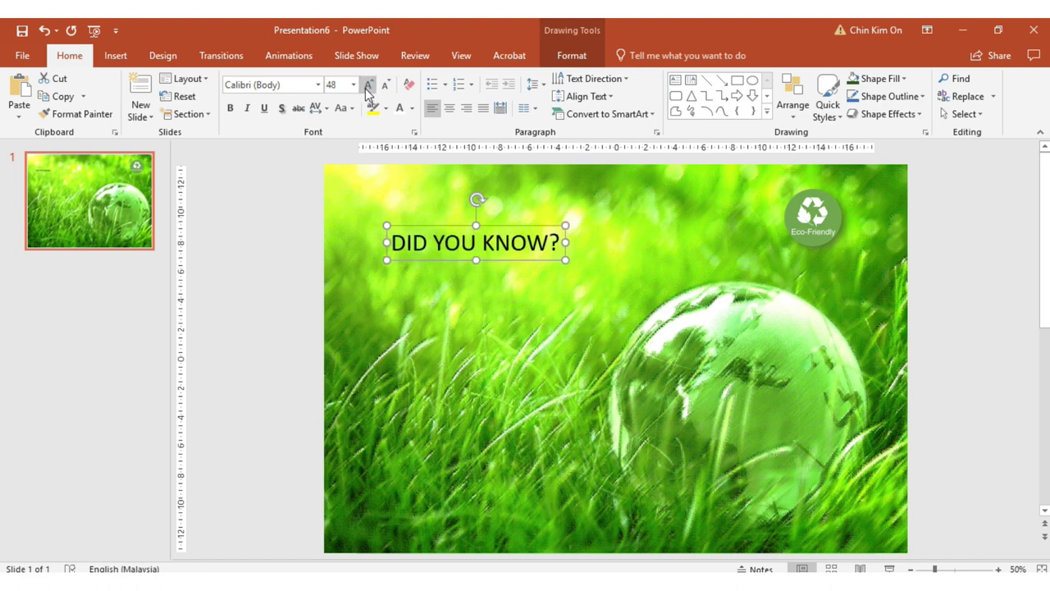
left_click(369, 86)
left_click(368, 85)
left_click(368, 85)
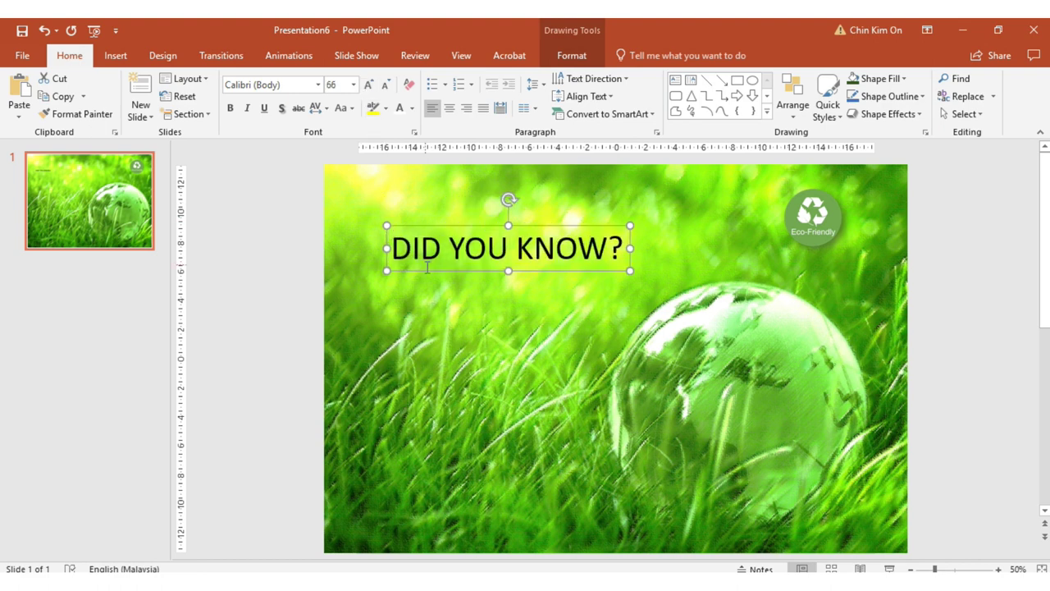
left_click(369, 85)
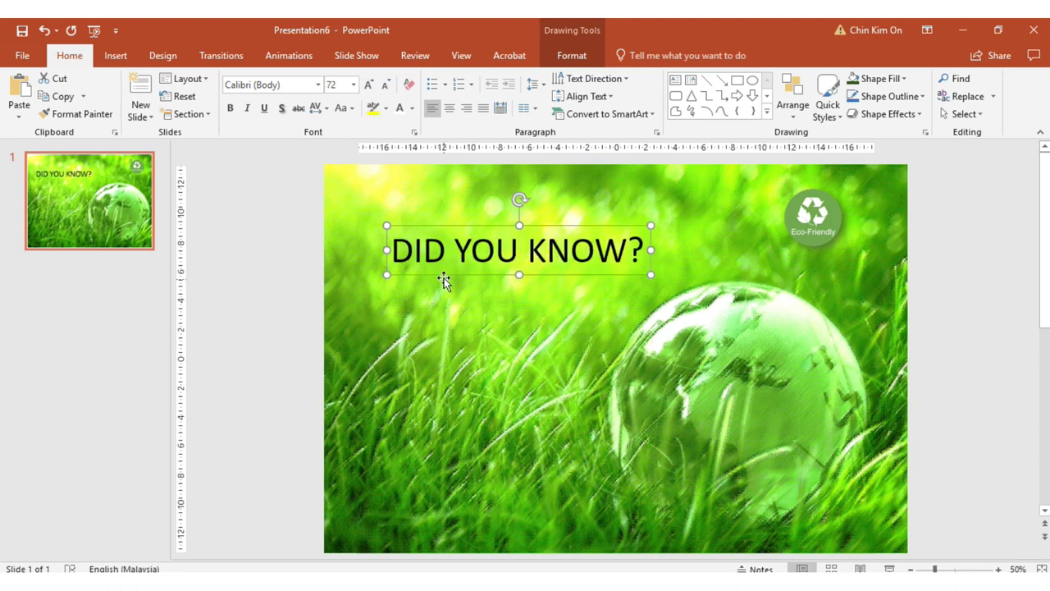
left_click_drag(443, 280, 429, 241)
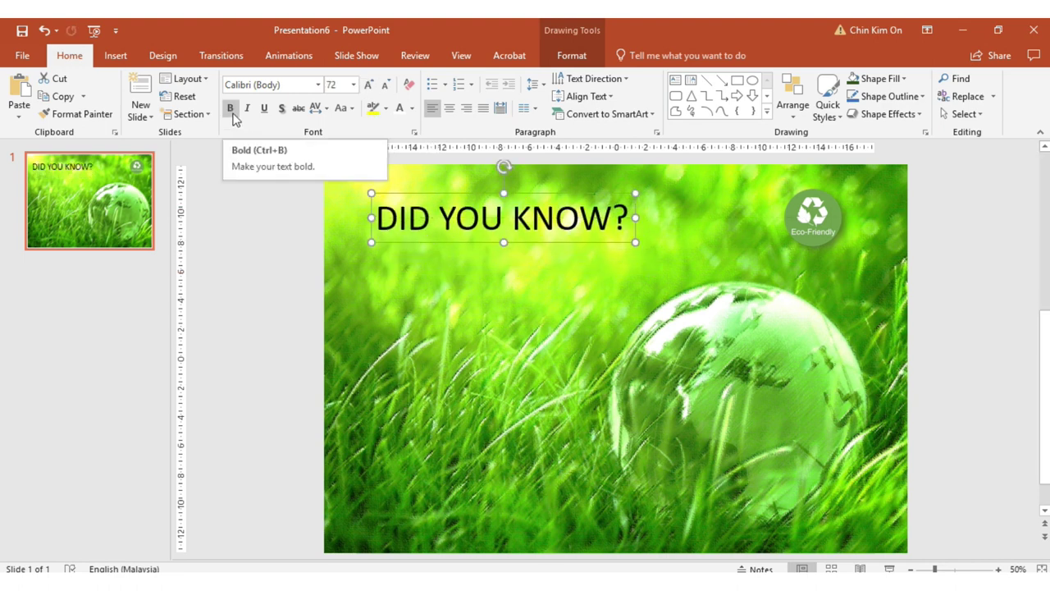
Step: Make the heading bold with a text shadow and a light blue font colour
left_click(232, 110)
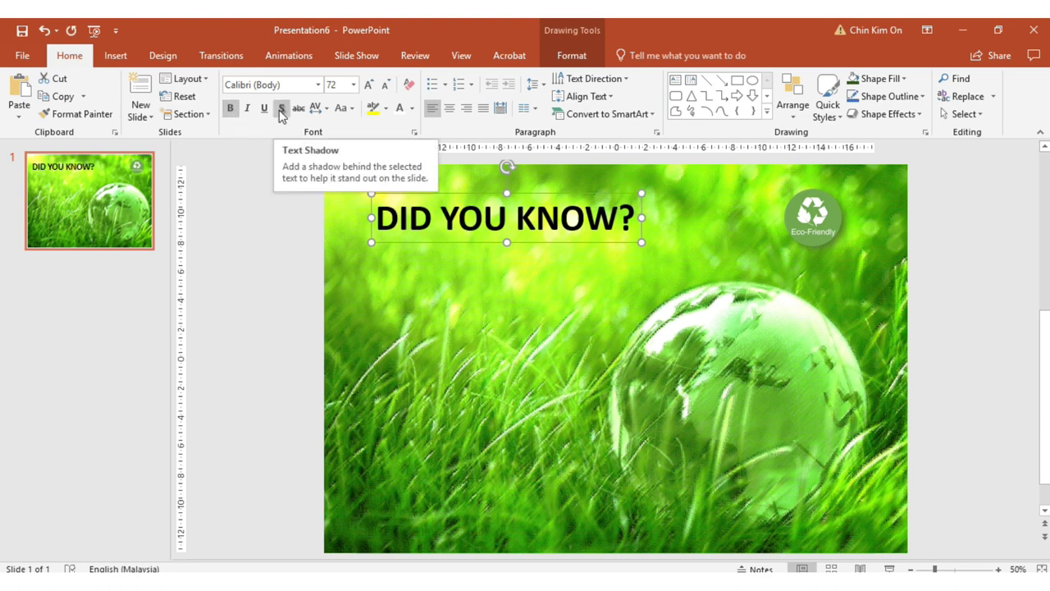
left_click(282, 110)
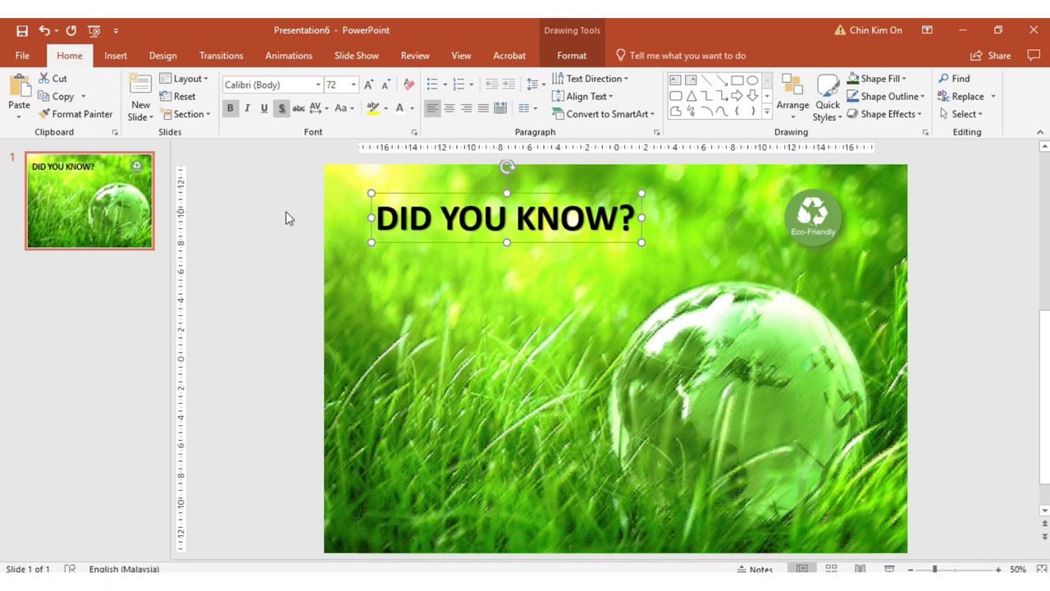
left_click(411, 110)
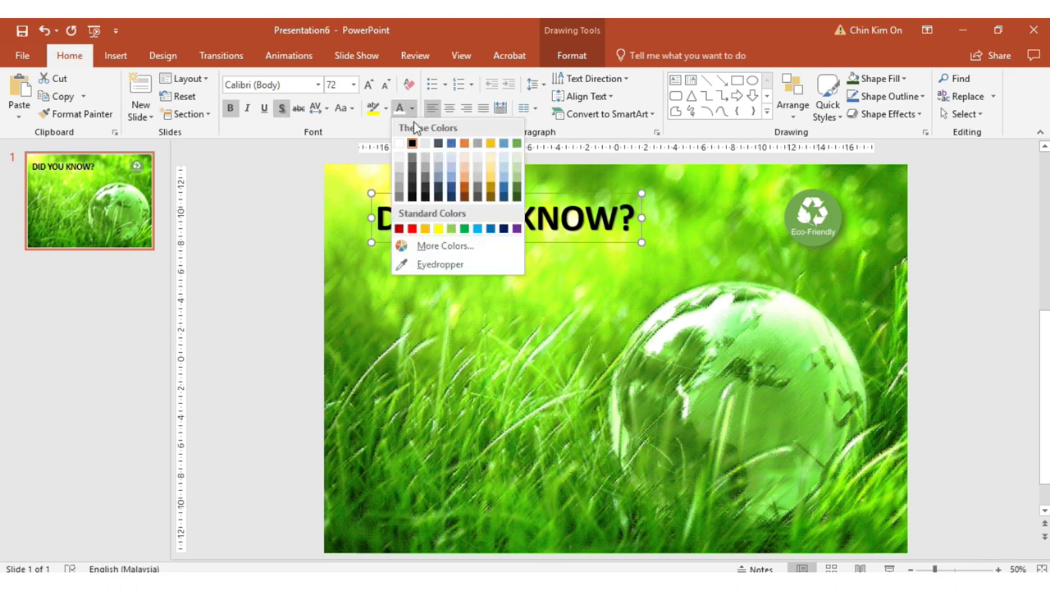
left_click(478, 230)
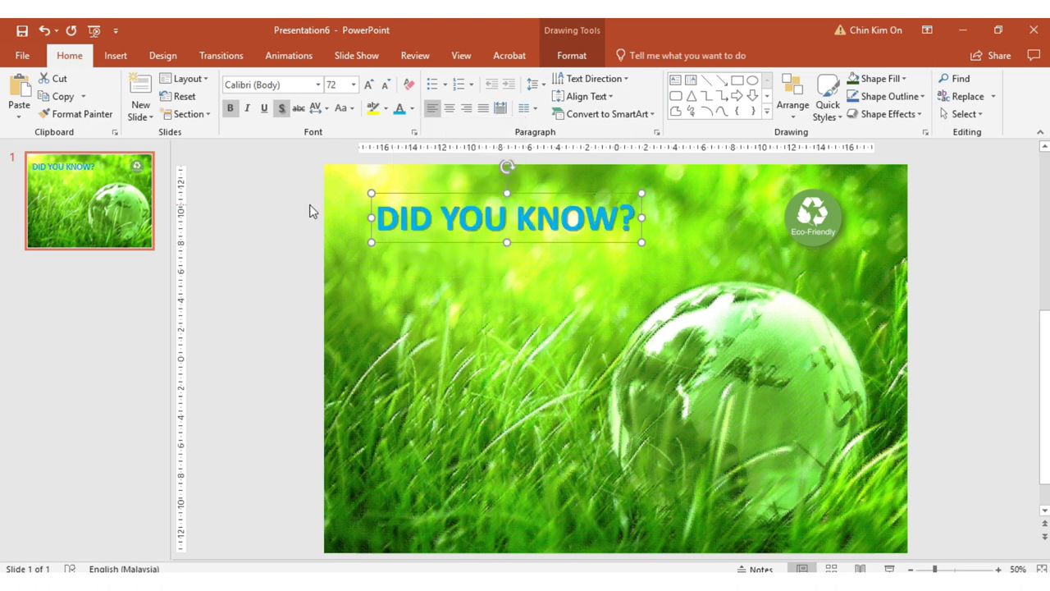
left_click(412, 109)
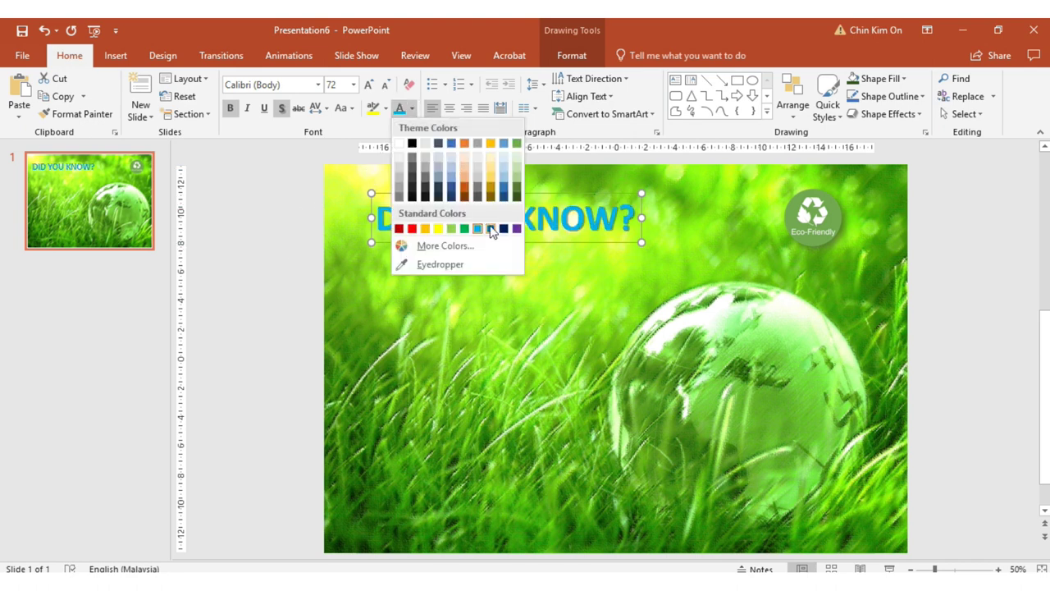
left_click(491, 230)
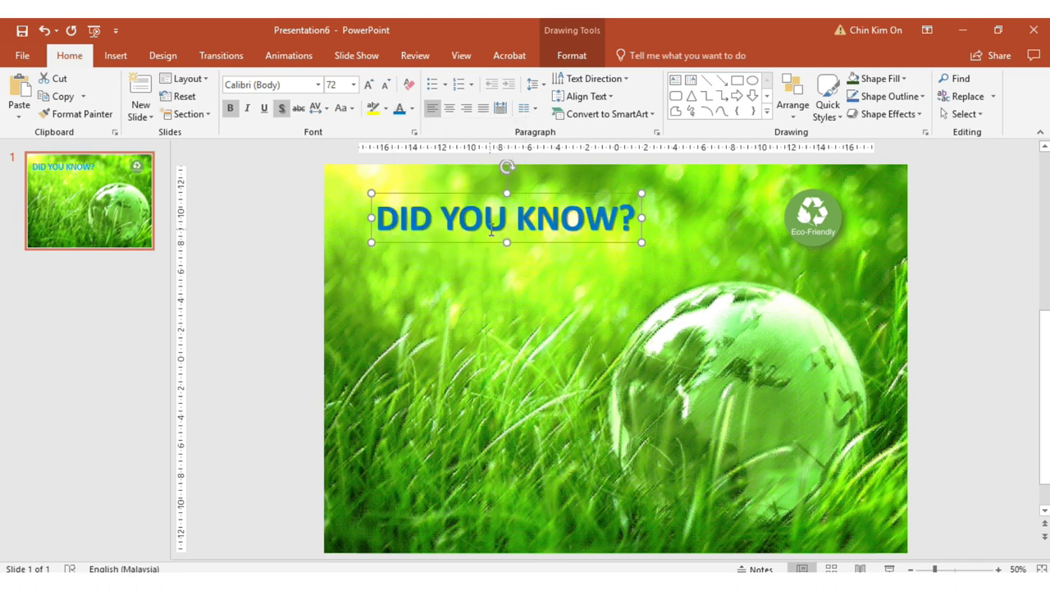
left_click(412, 109)
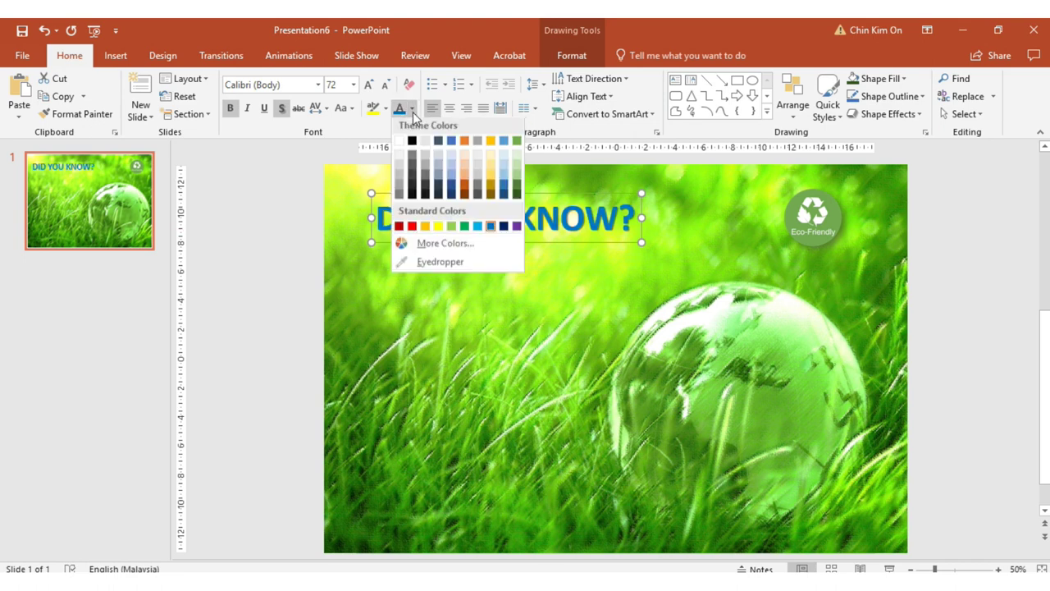
left_click(478, 228)
left_click(277, 238)
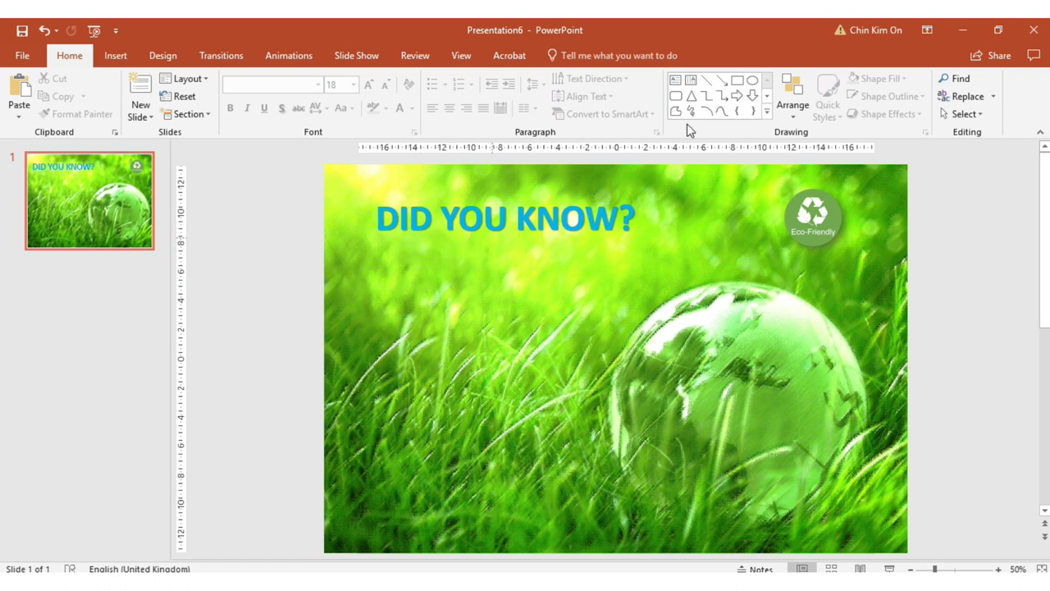
Step: Add the fact text in a new text box below the heading, enlarged to 32 pt
left_click(676, 81)
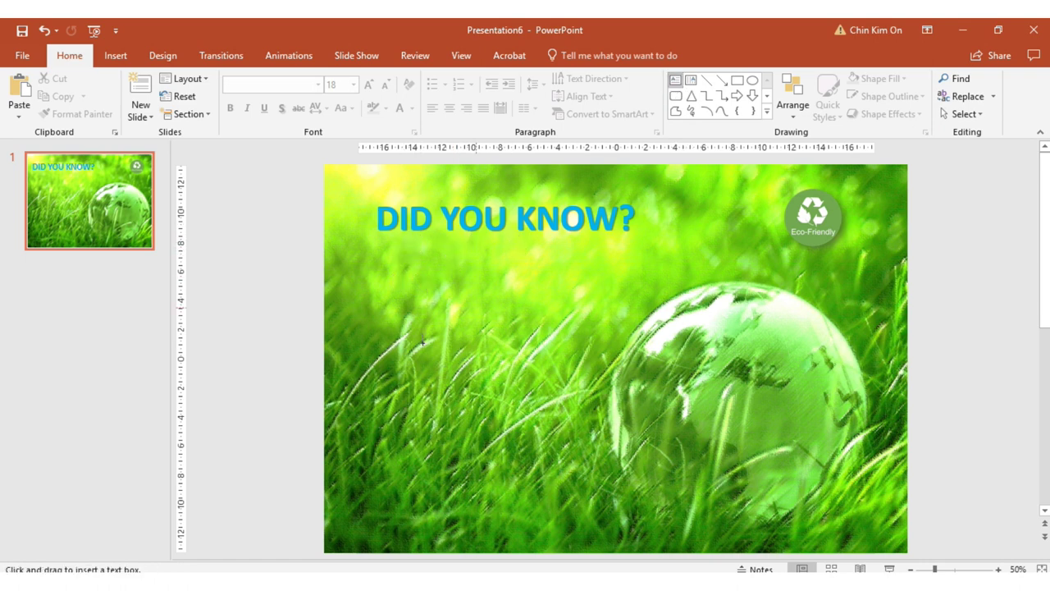
left_click(380, 249)
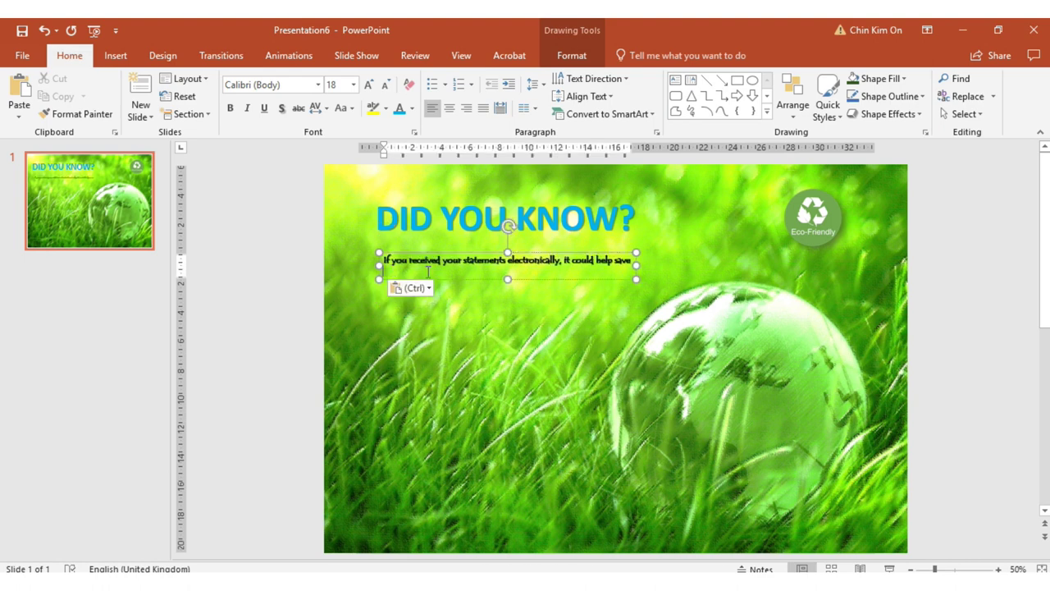
key("ctrl+a")
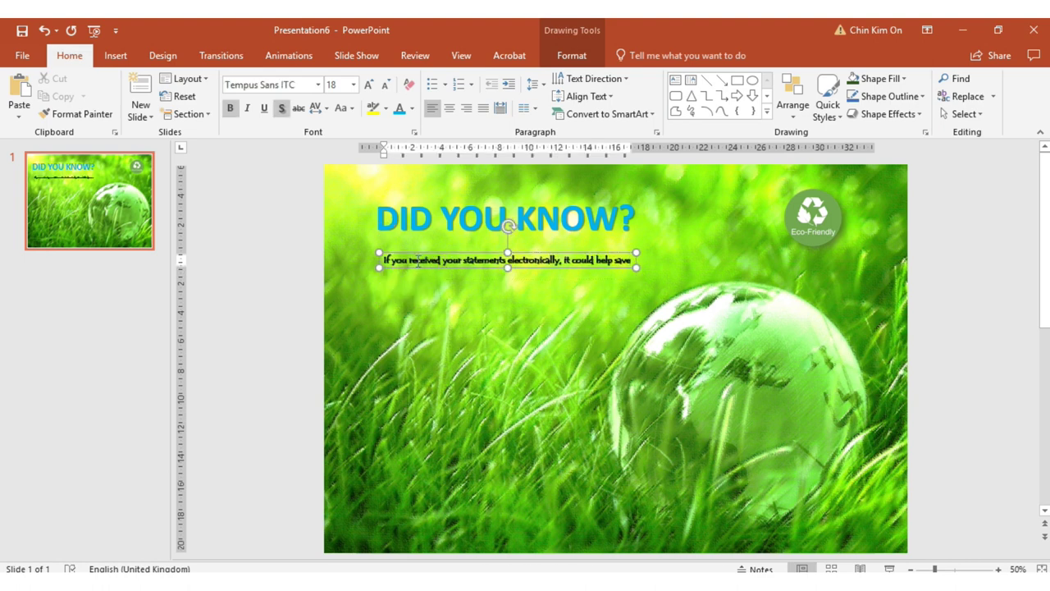
left_click(485, 267)
left_click(368, 85)
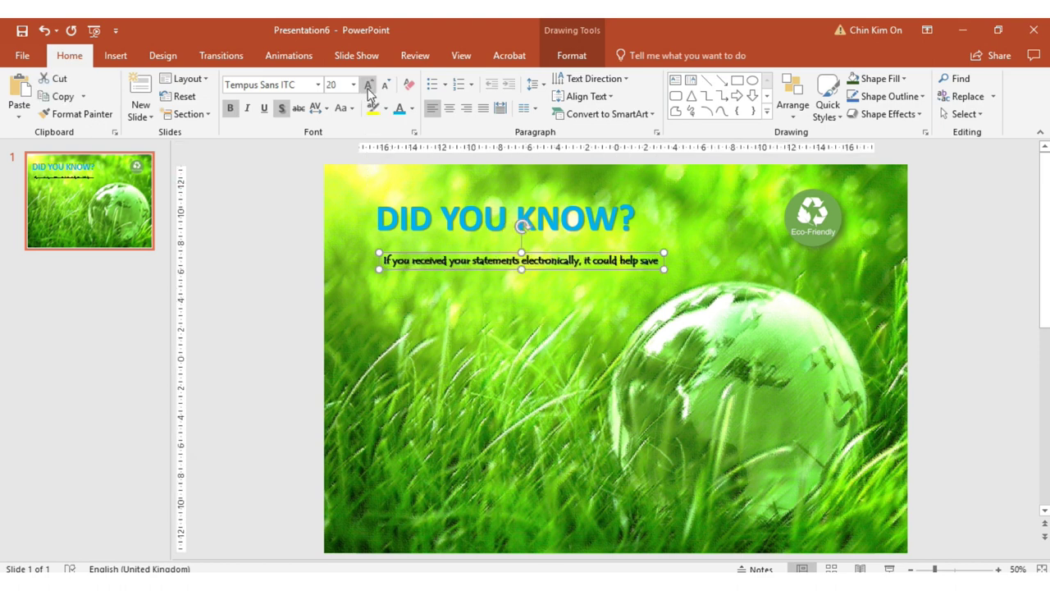
left_click(369, 86)
left_click(368, 86)
left_click(369, 85)
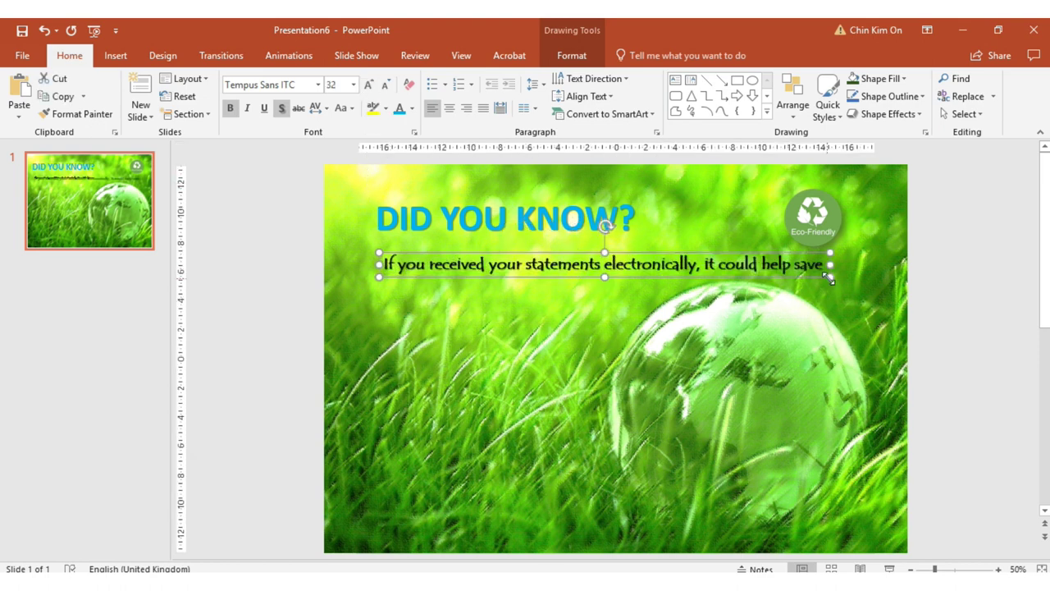
left_click_drag(686, 287, 636, 300)
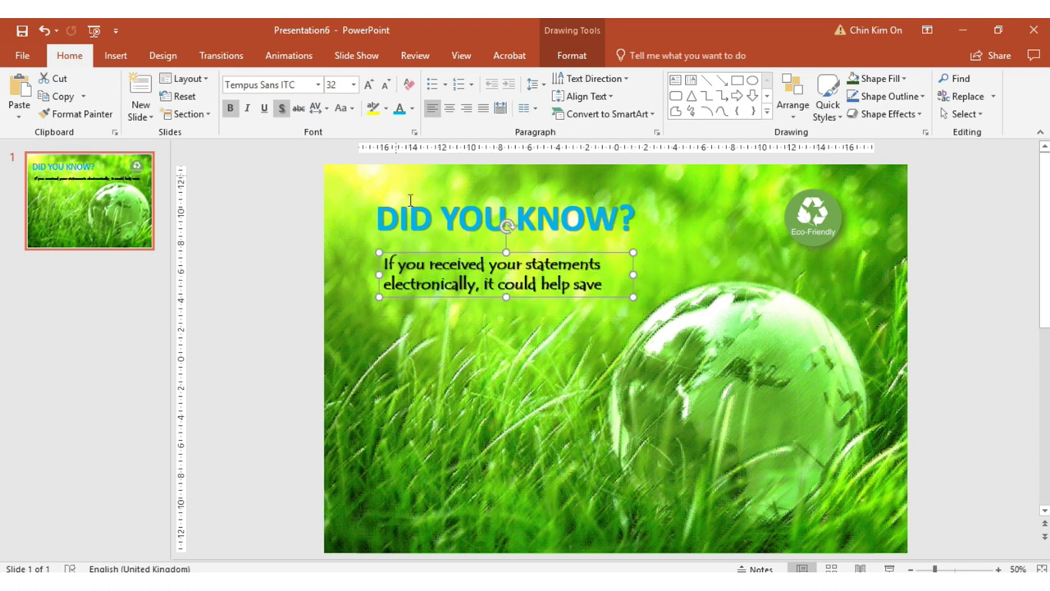
left_click_drag(455, 264, 456, 259)
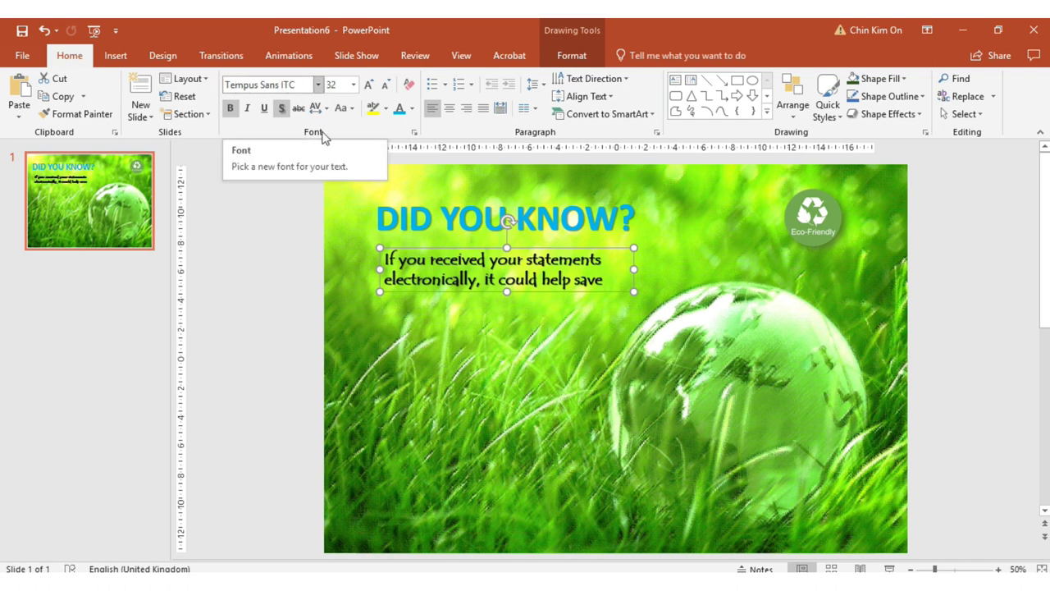
Step: Enlarge the fact text to 40 pt and fit it on two lines under the headline
left_click(369, 86)
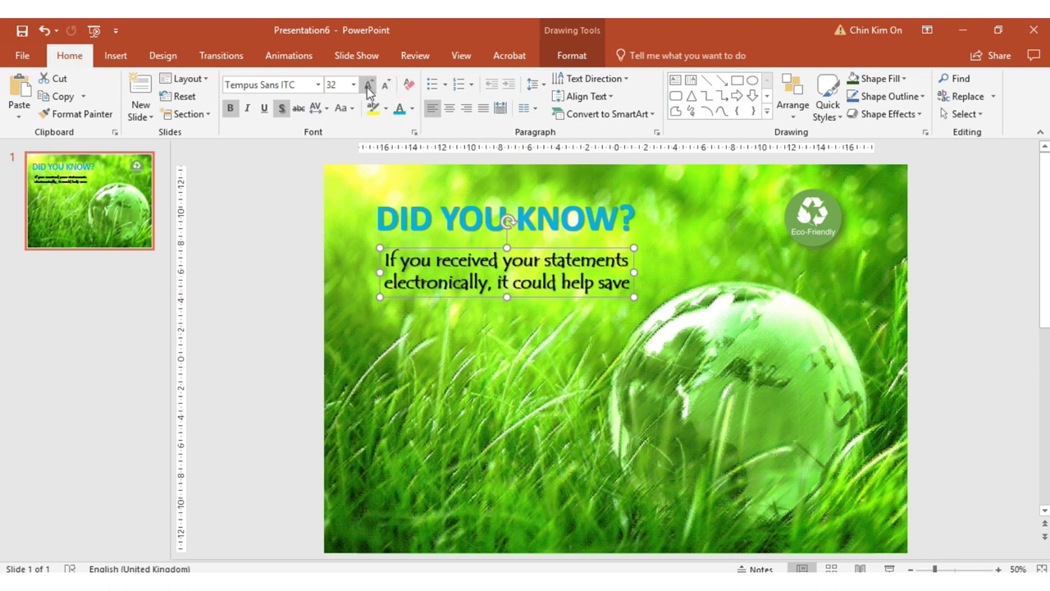
left_click(368, 85)
left_click_drag(634, 290, 663, 289)
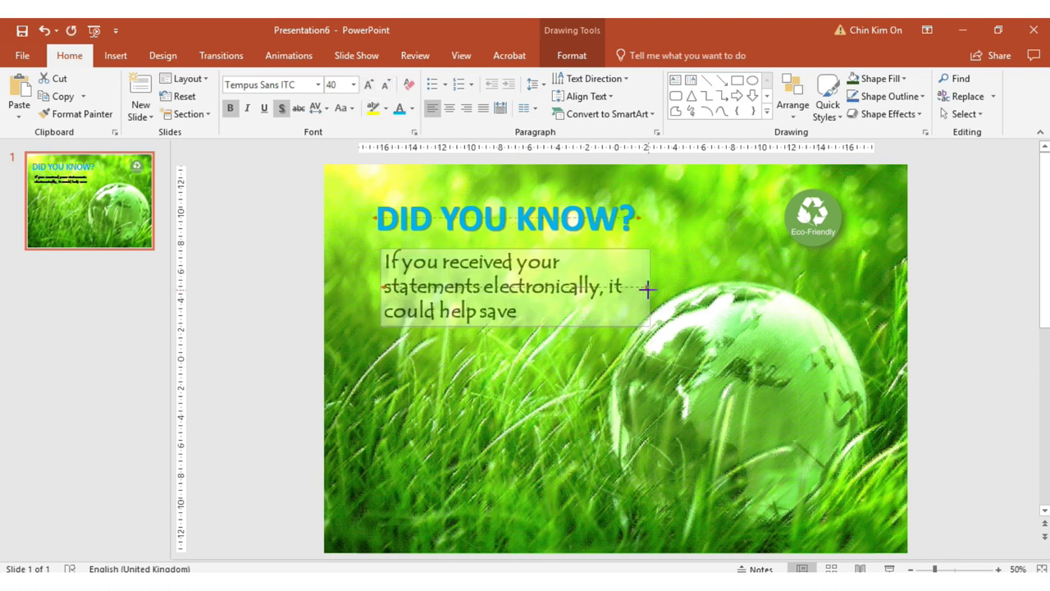
left_click_drag(572, 311, 564, 305)
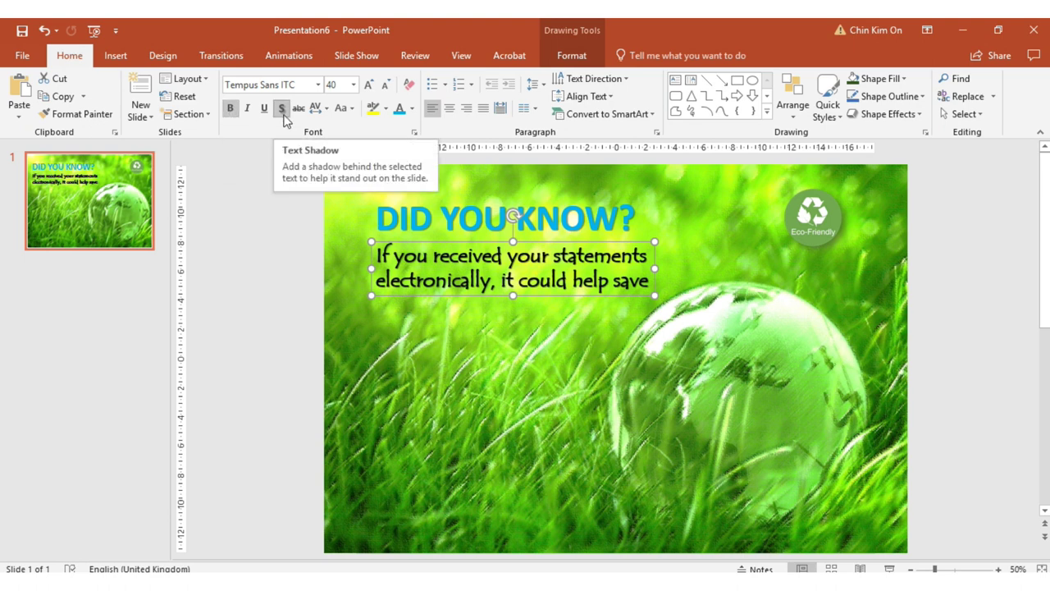
left_click(653, 220)
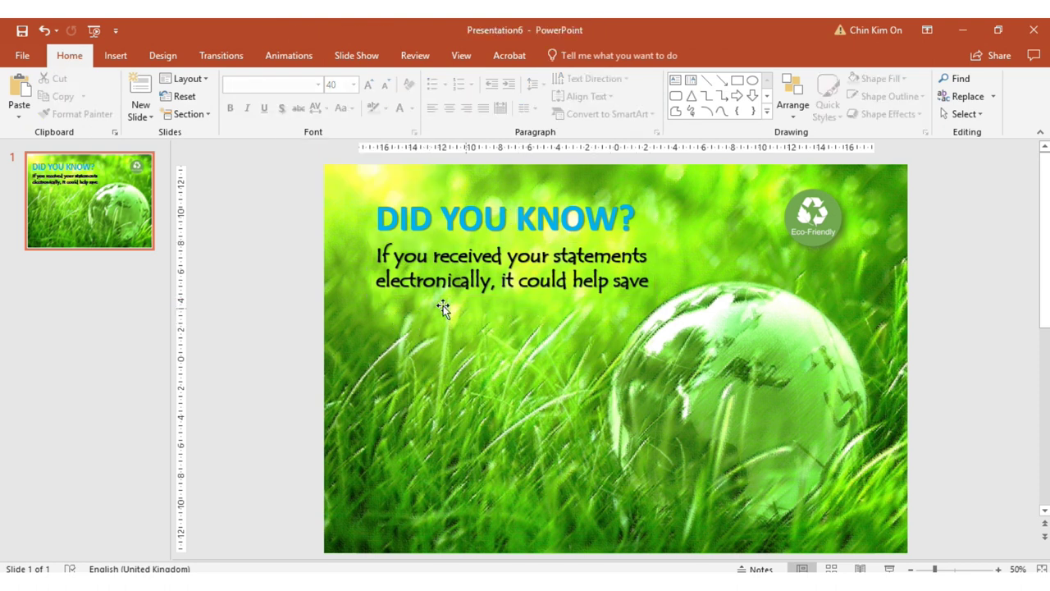
Step: Paste 'more than 170 trees over 30 years.' into a new text box below the fact text
left_click(675, 80)
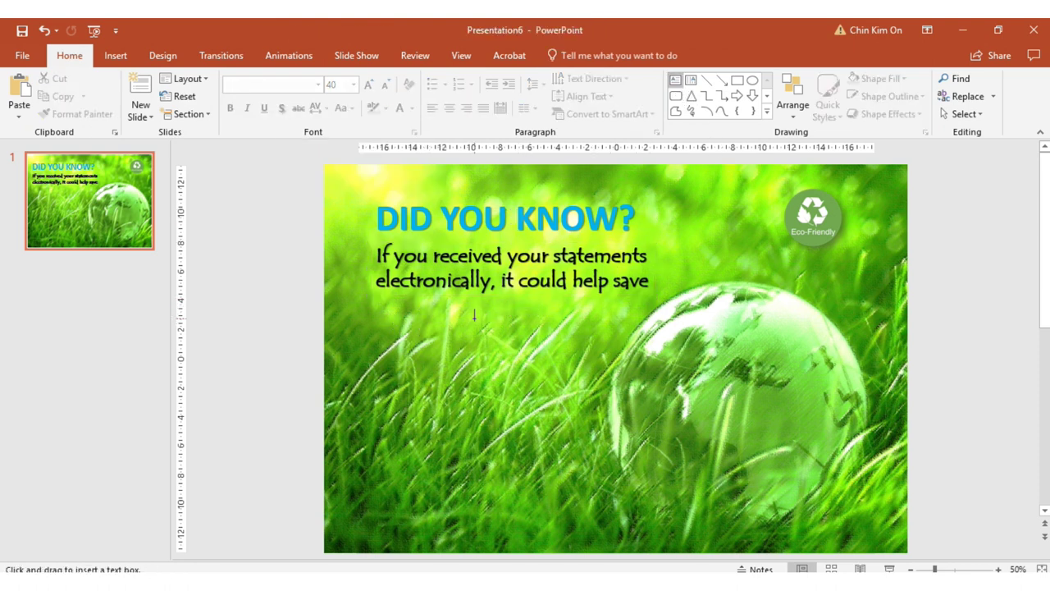
left_click(383, 311)
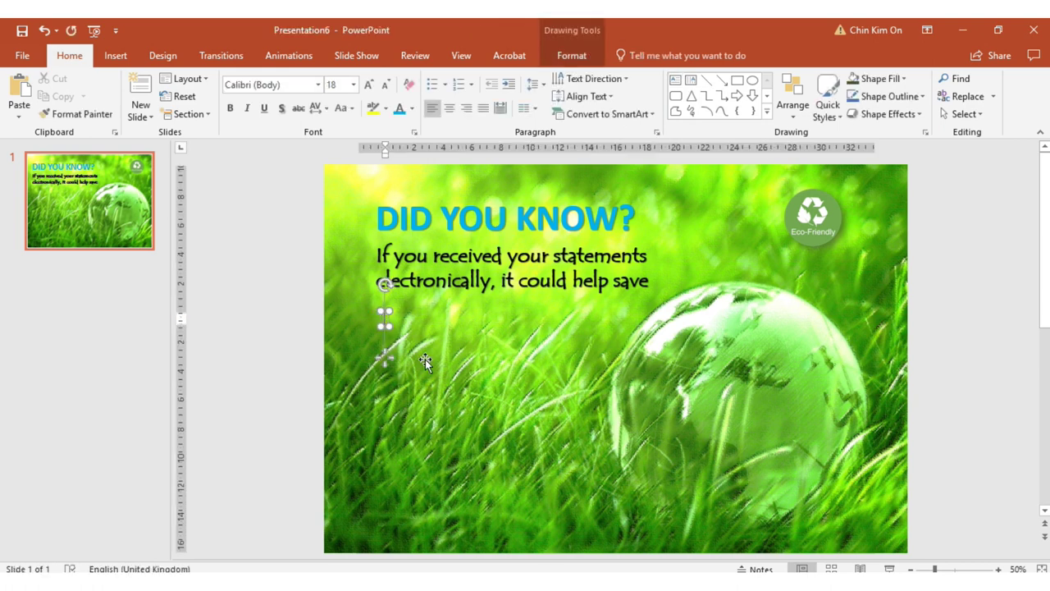
type("more than 170 trees over 30 years.")
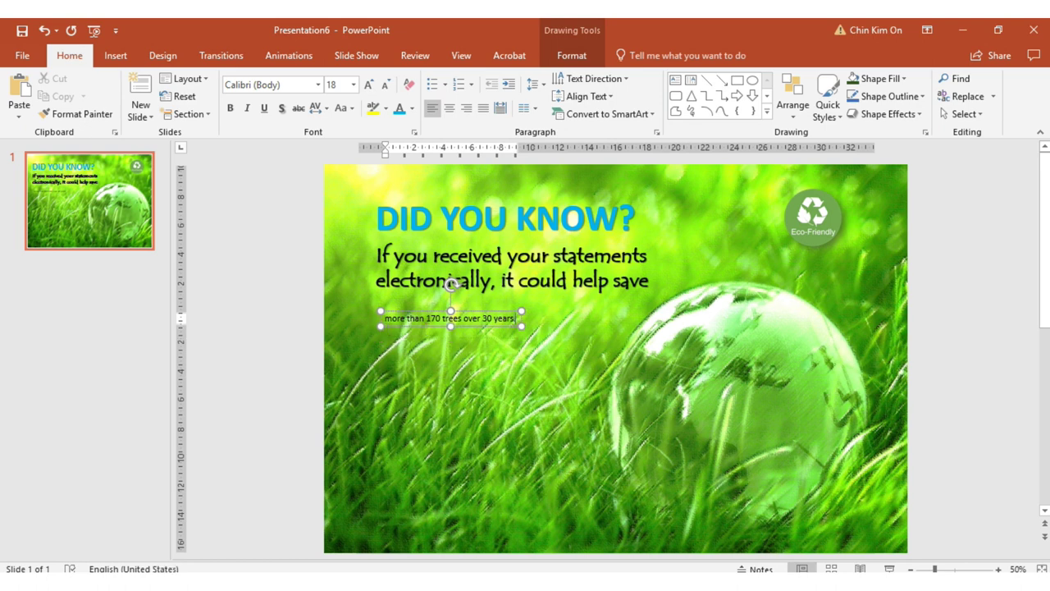
Step: Make the statistic 40 pt, bold and shadowed
left_click(474, 326)
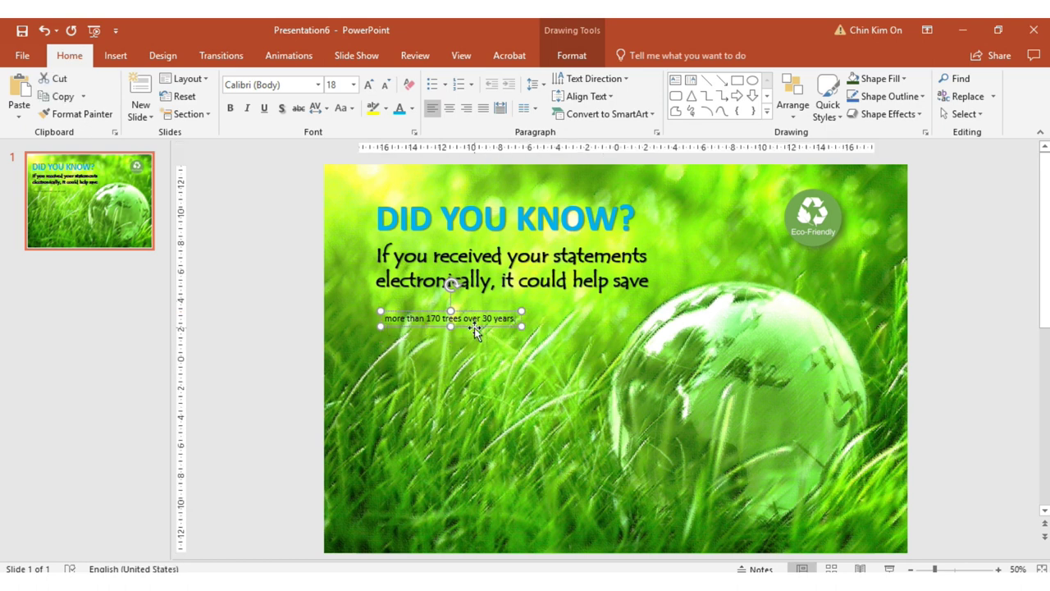
left_click(370, 86)
left_click(370, 87)
left_click(370, 86)
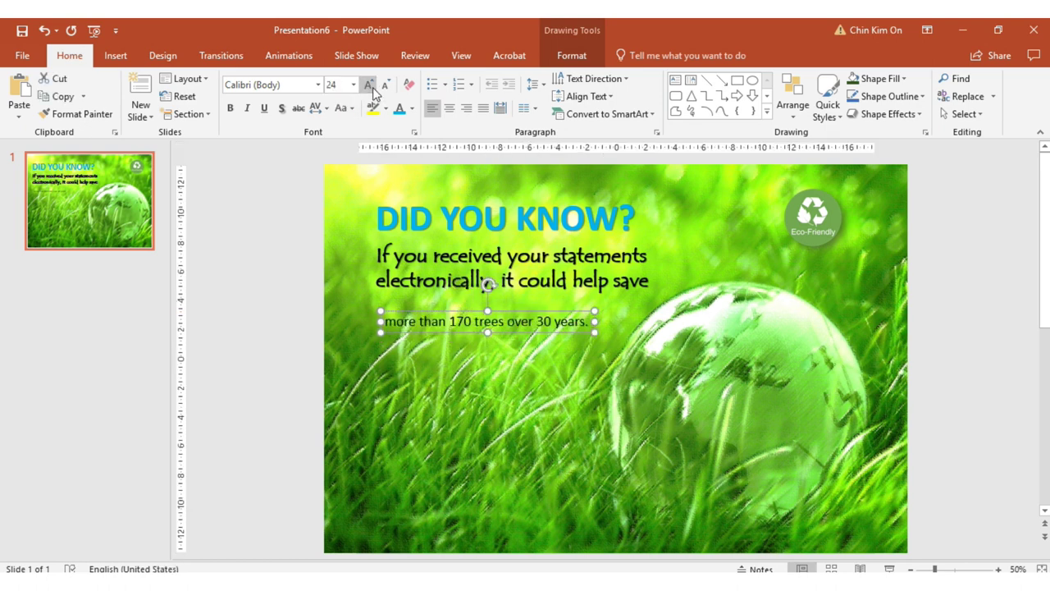
left_click(370, 86)
left_click(370, 86)
left_click(370, 86)
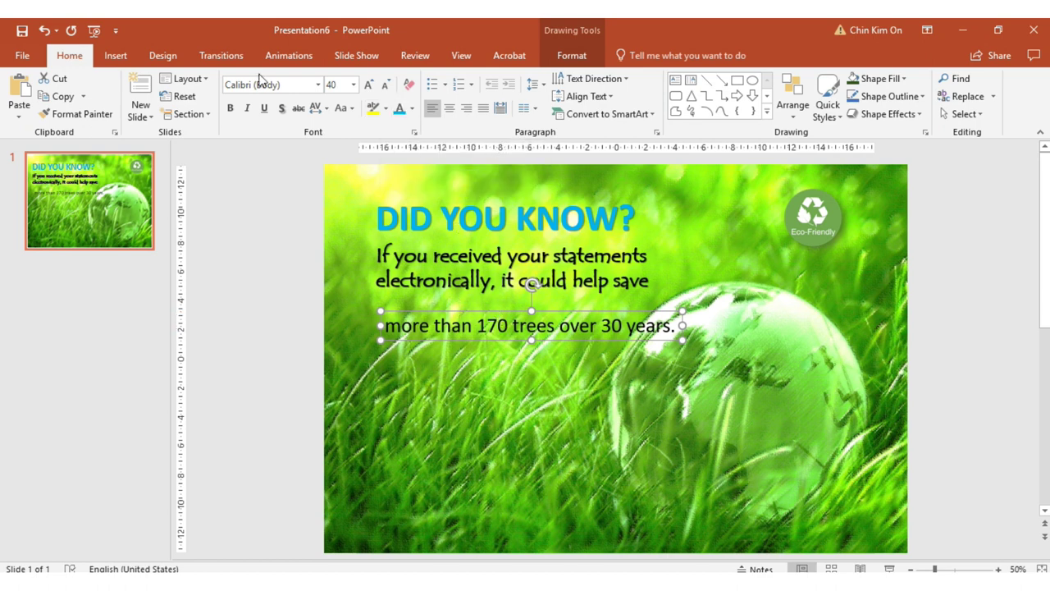
left_click(232, 112)
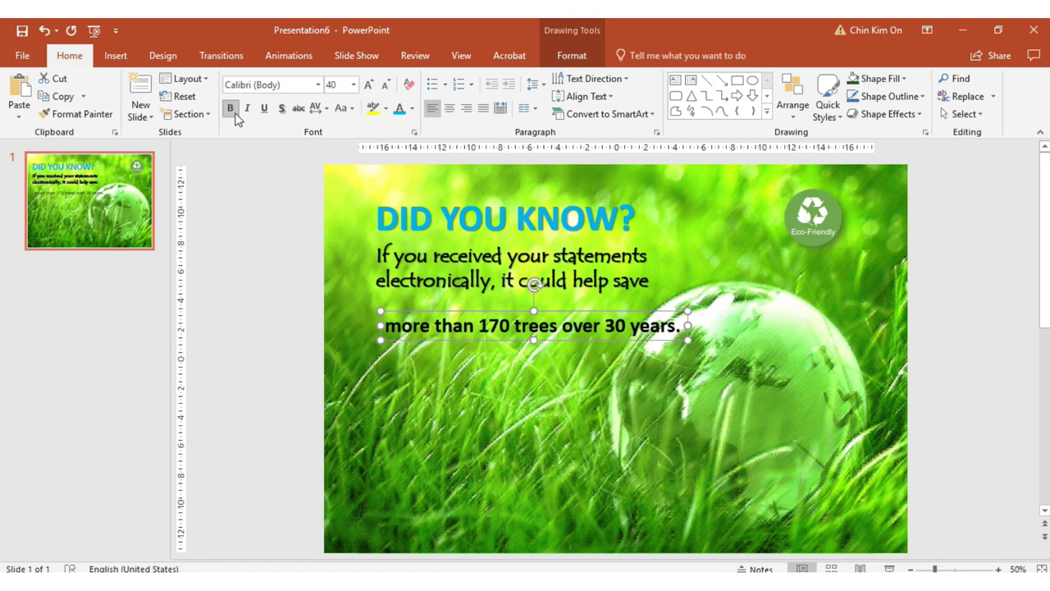
left_click(283, 111)
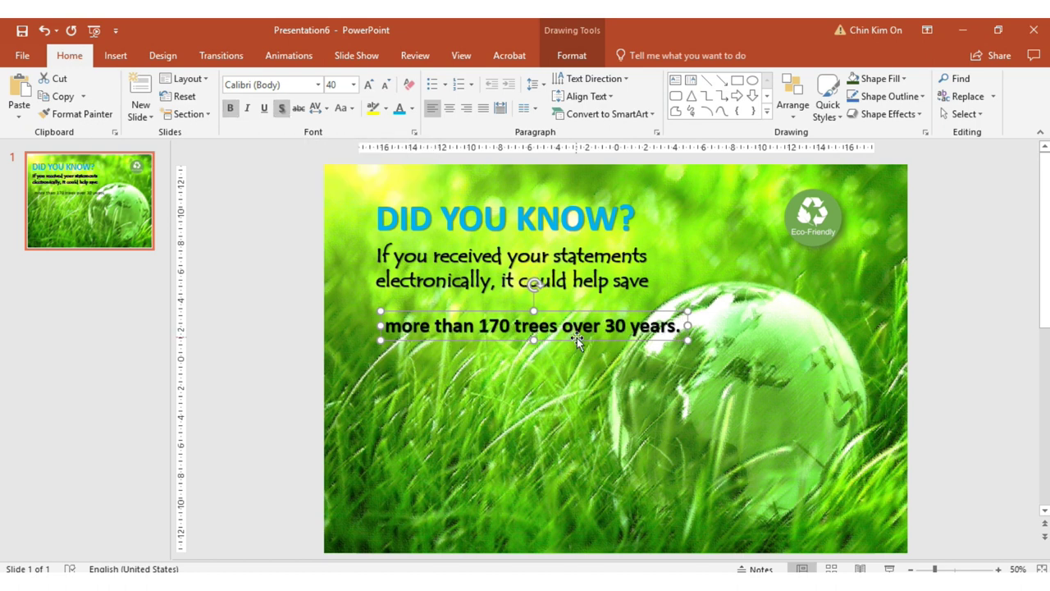
left_click_drag(577, 338, 566, 330)
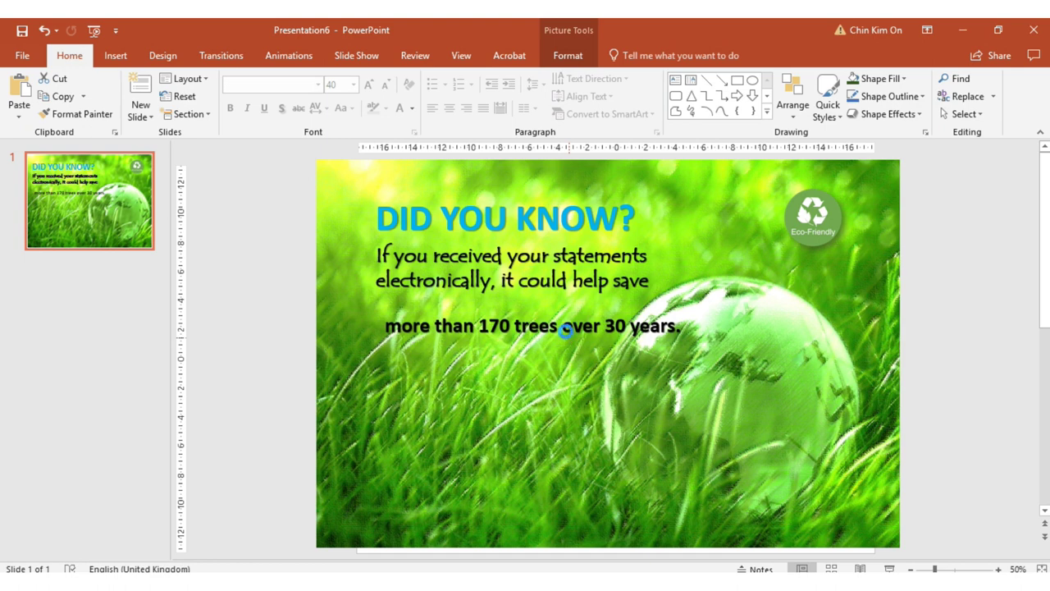
Step: Undo the accidental photo move, raise the statistic, and capitalise it to 'More'
key("ctrl+z")
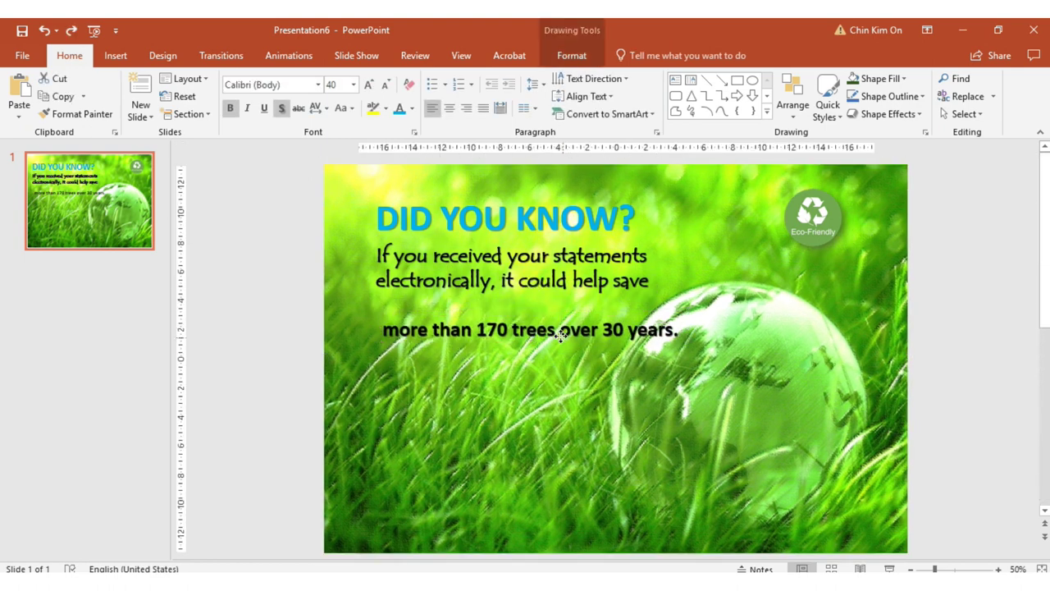
left_click_drag(562, 335, 545, 329)
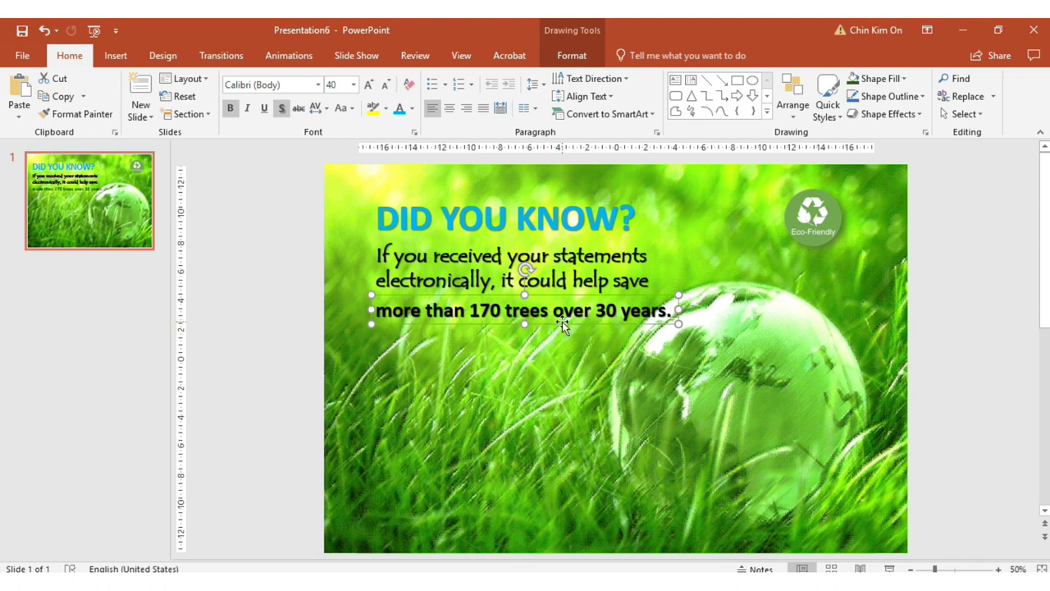
left_click_drag(376, 311, 386, 315)
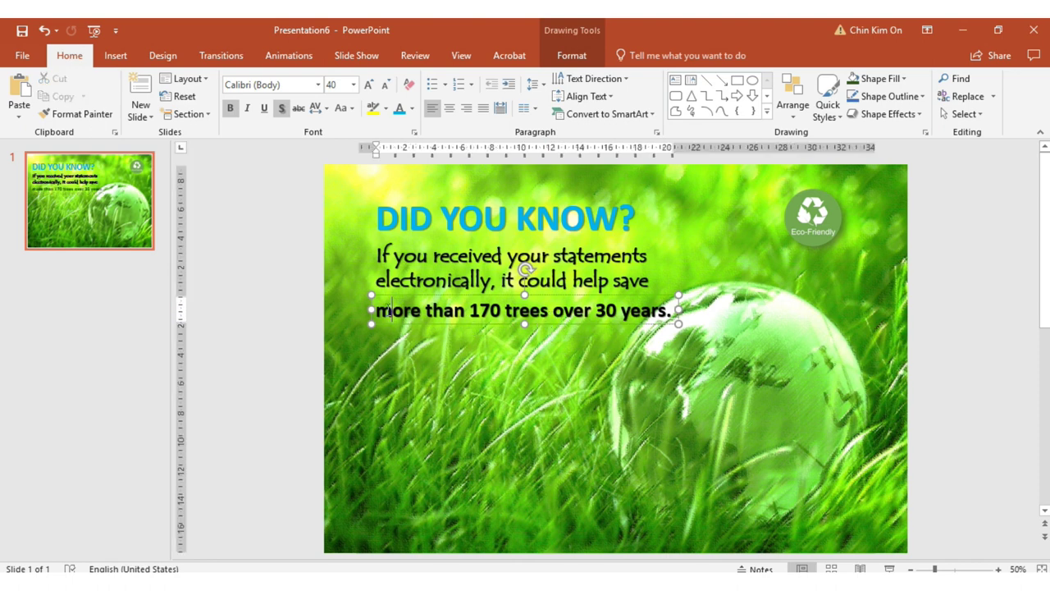
type("M")
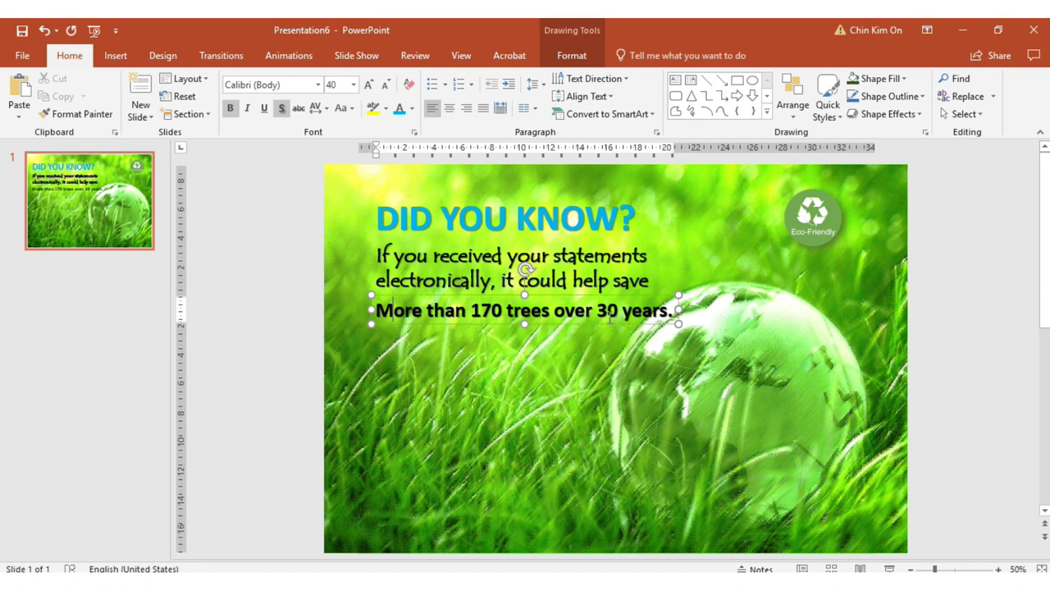
Step: Align the statistic under the fact text and nudge the DID YOU KNOW? headline slightly
left_click(542, 323)
left_click_drag(542, 323, 538, 324)
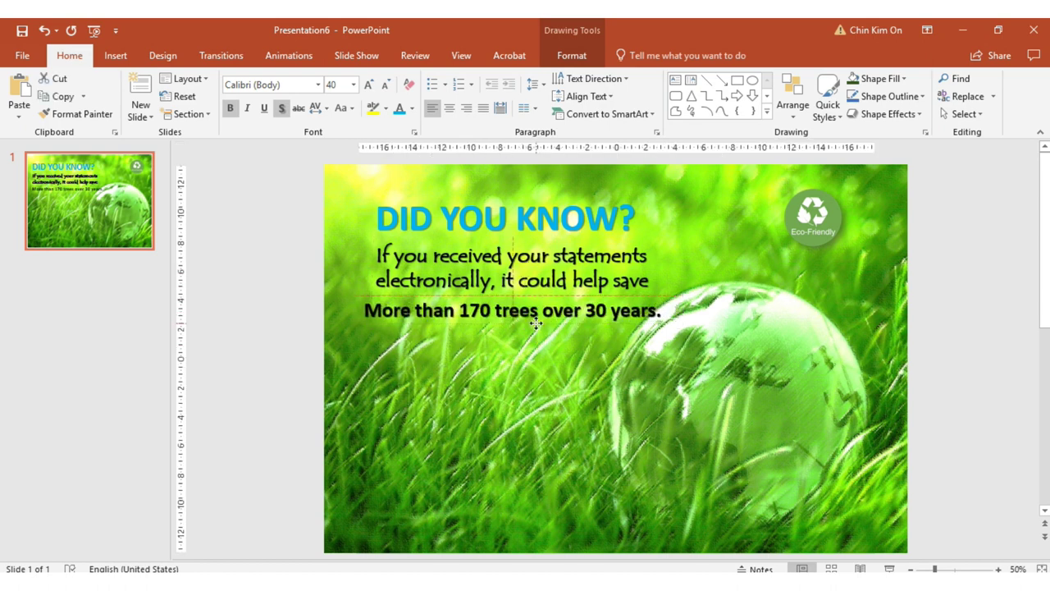
left_click_drag(538, 324, 537, 326)
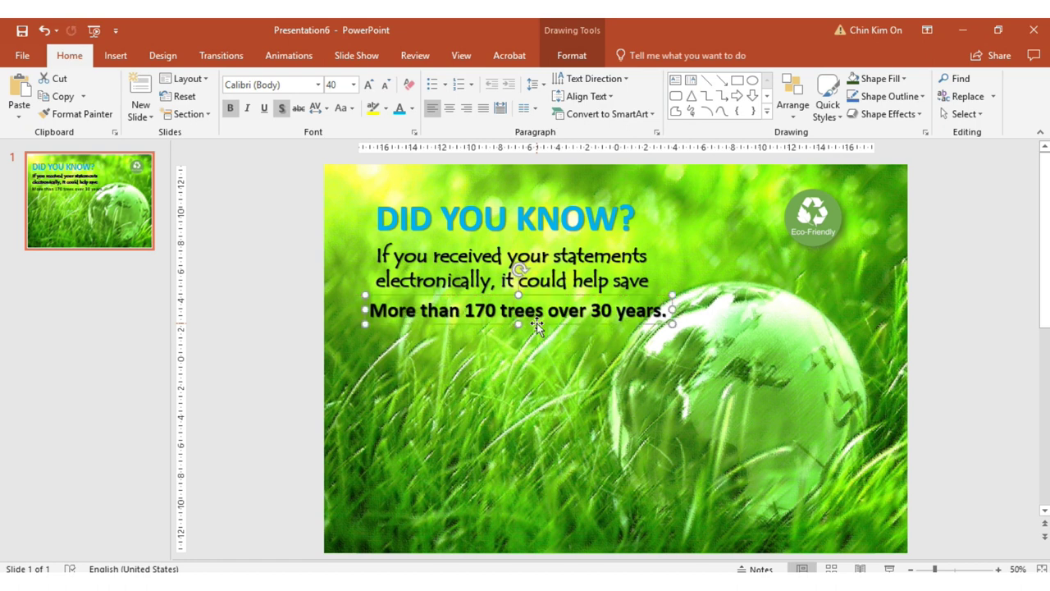
left_click(576, 243)
left_click_drag(576, 243, 579, 244)
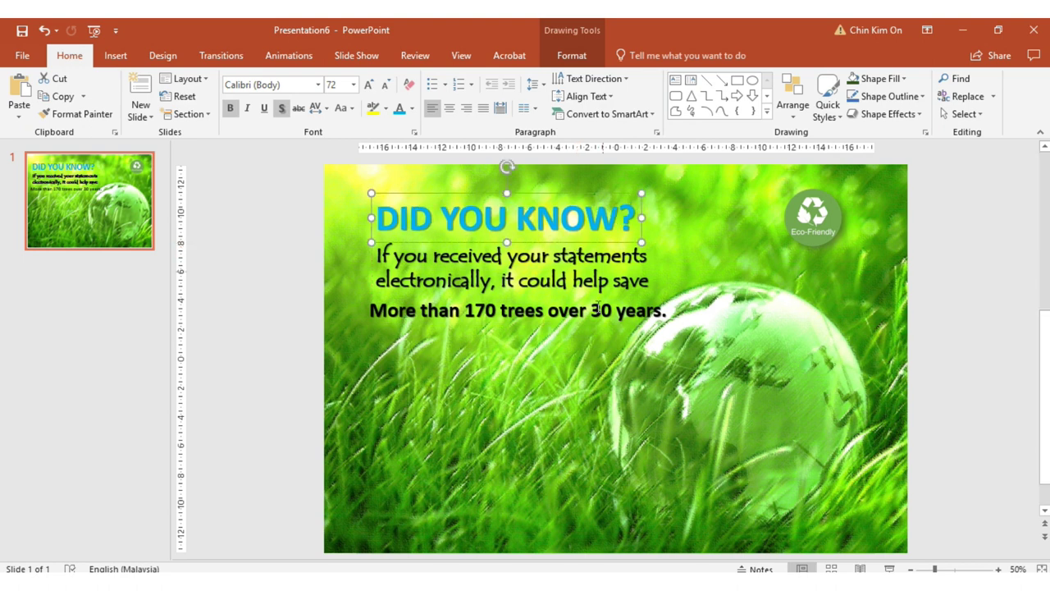
left_click(573, 328)
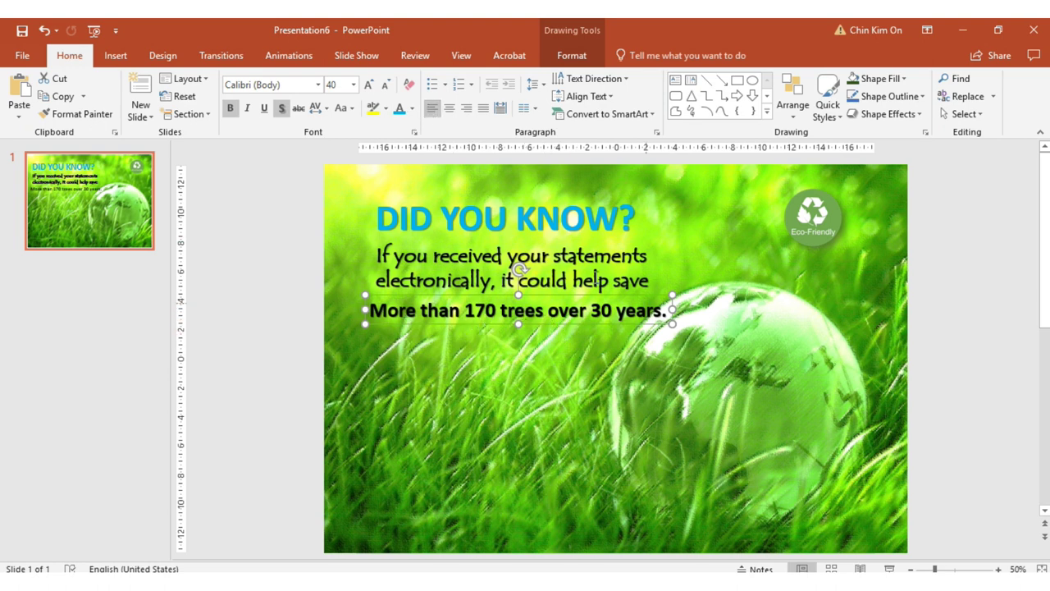
Step: Colour 'More than 170 trees over 30 years.' dark green and show Drawing Tools Format commands
left_click(413, 110)
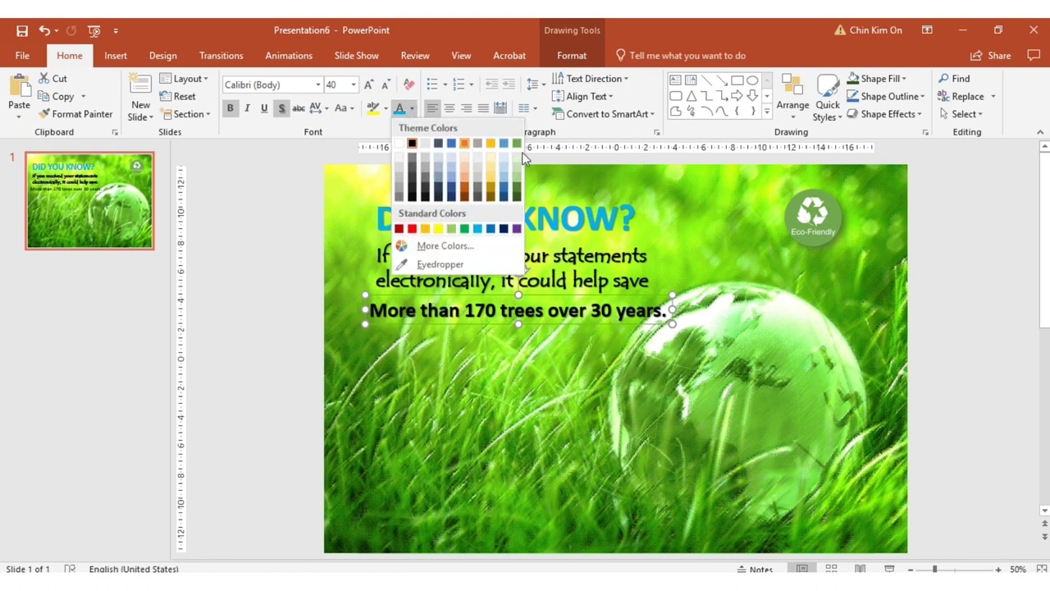
left_click(517, 195)
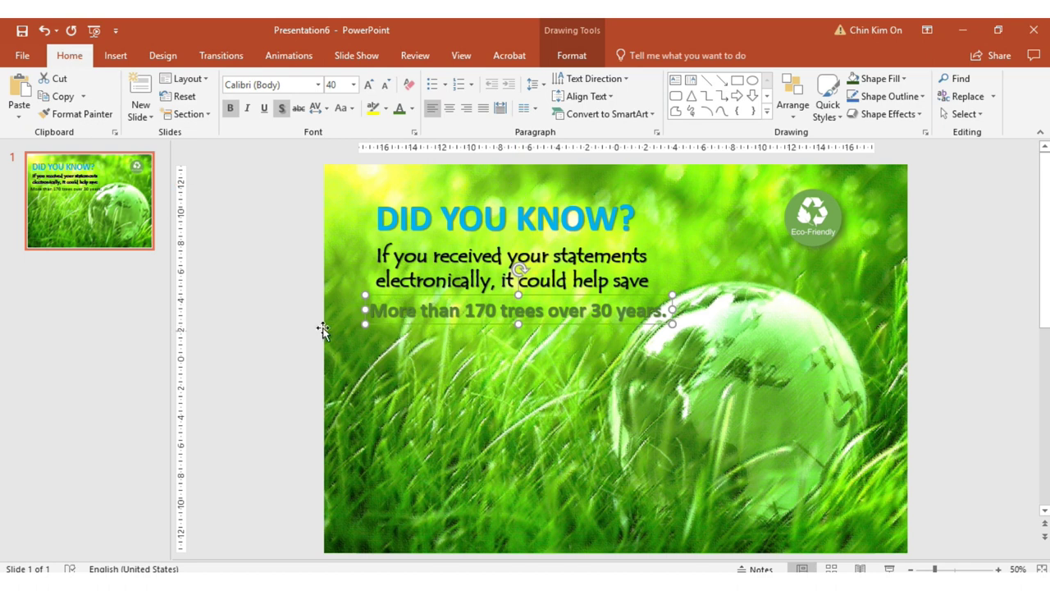
left_click(571, 56)
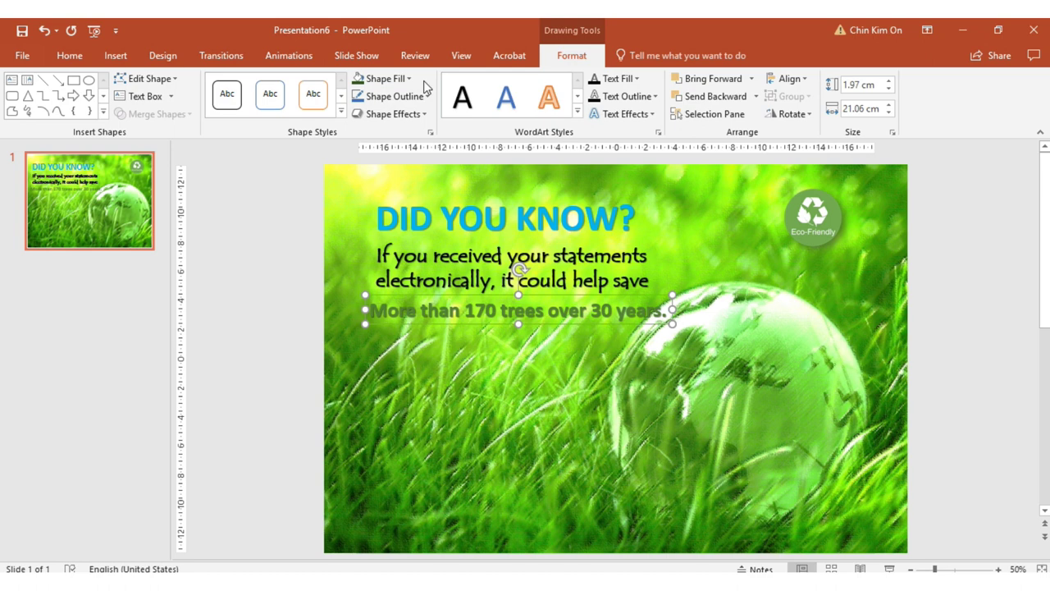
Step: Apply a Half Touching reflection to the 'More than 170 trees' line and reselect its box
left_click(628, 113)
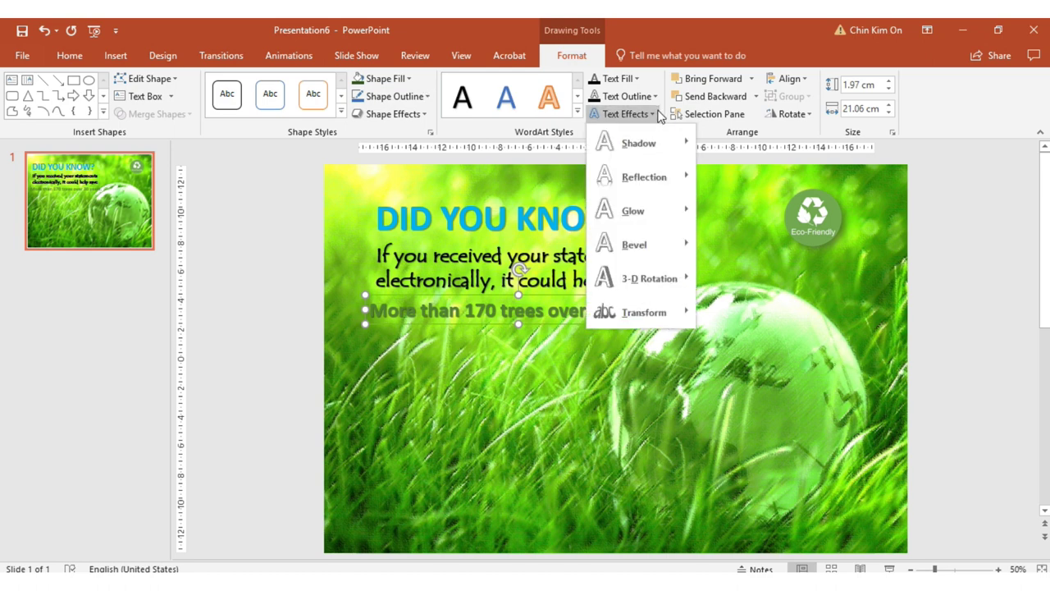
mouse_move(673, 173)
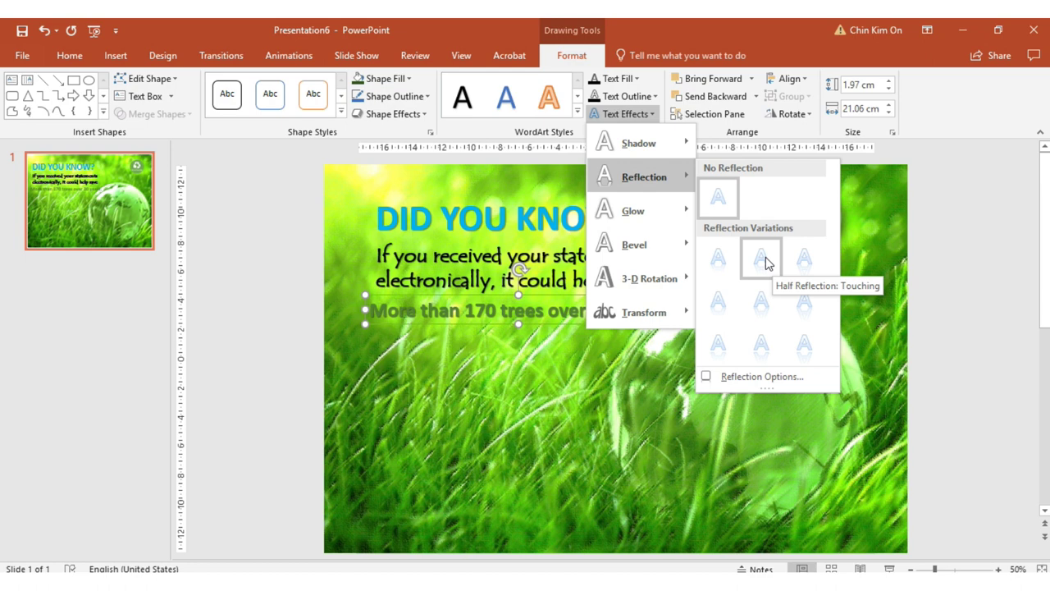
left_click(766, 261)
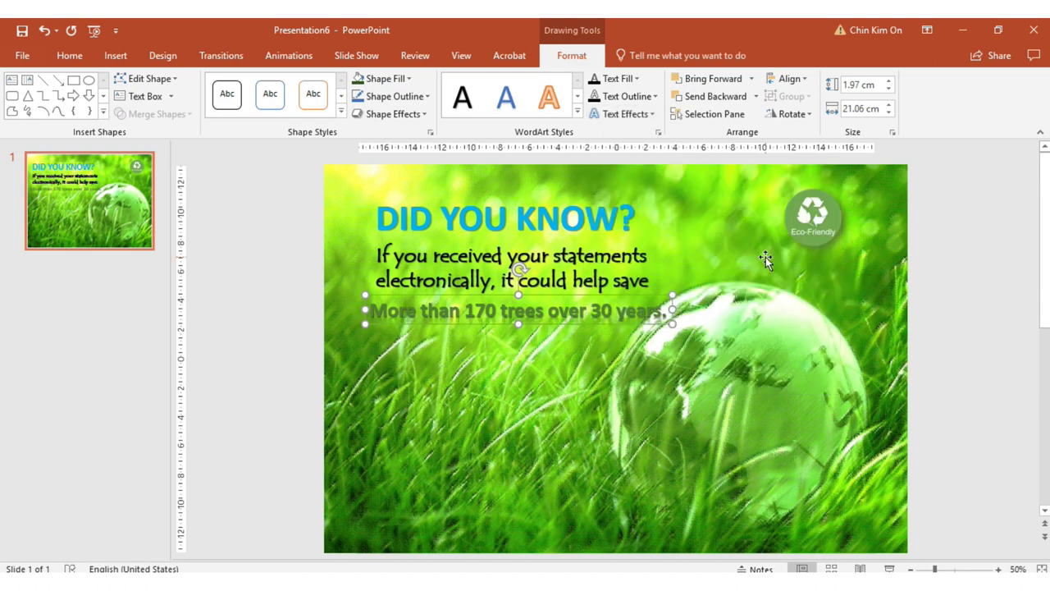
left_click(710, 279)
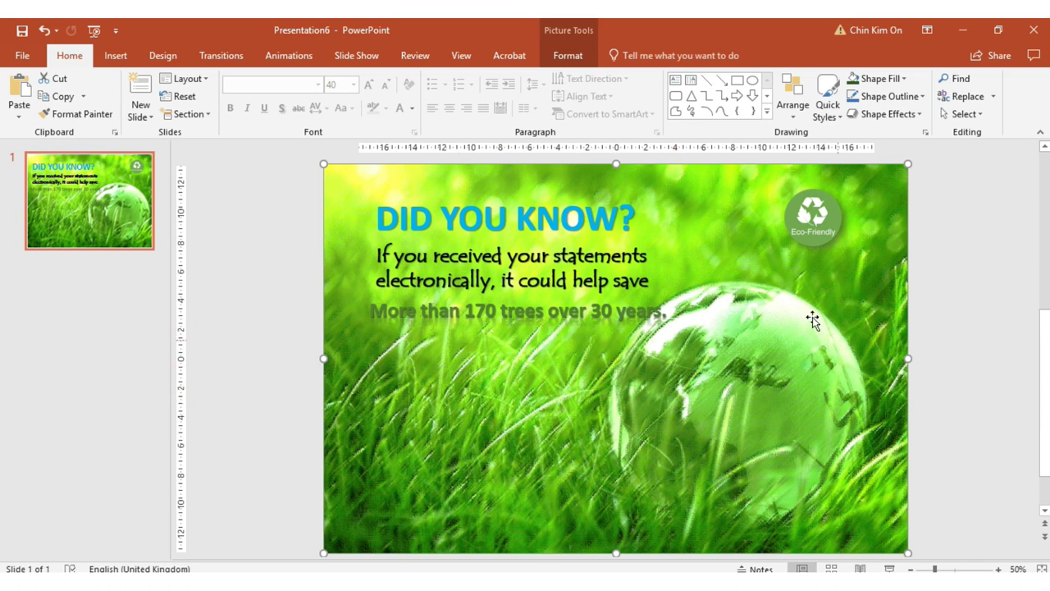
left_click(600, 320)
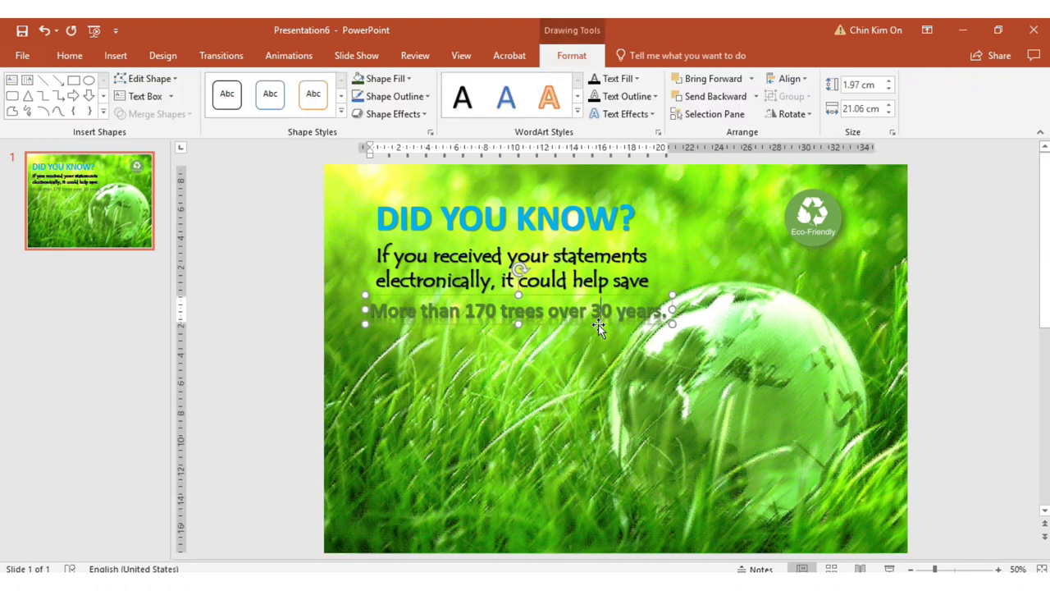
left_click(596, 377)
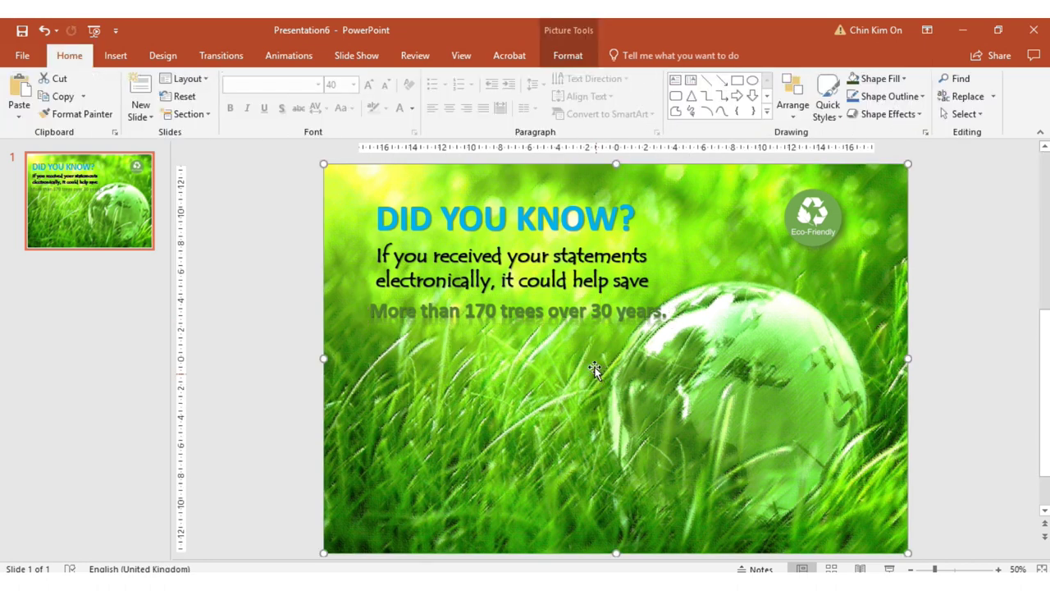
left_click(663, 311)
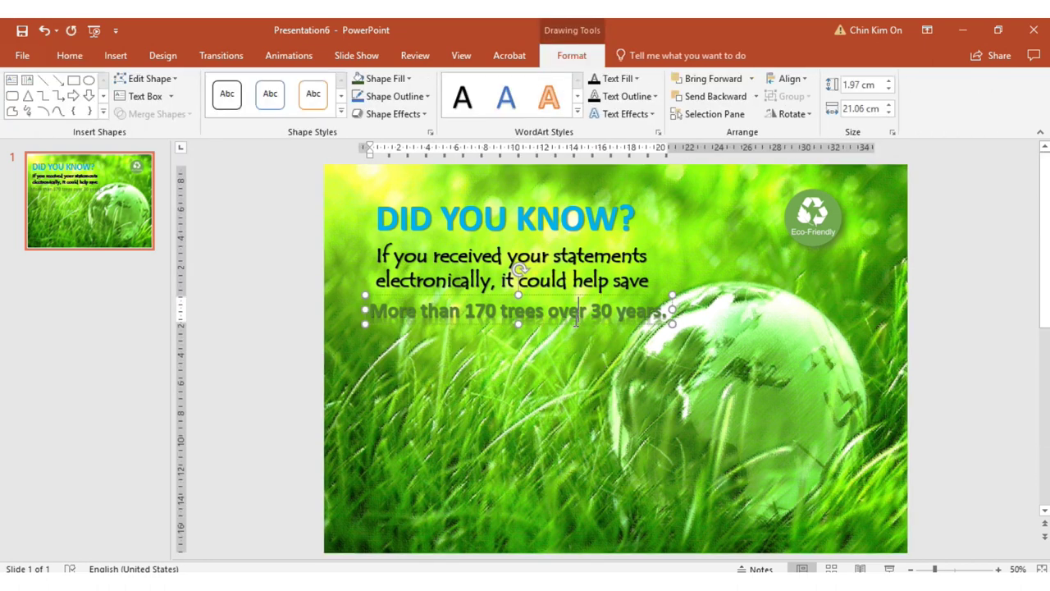
left_click(576, 324)
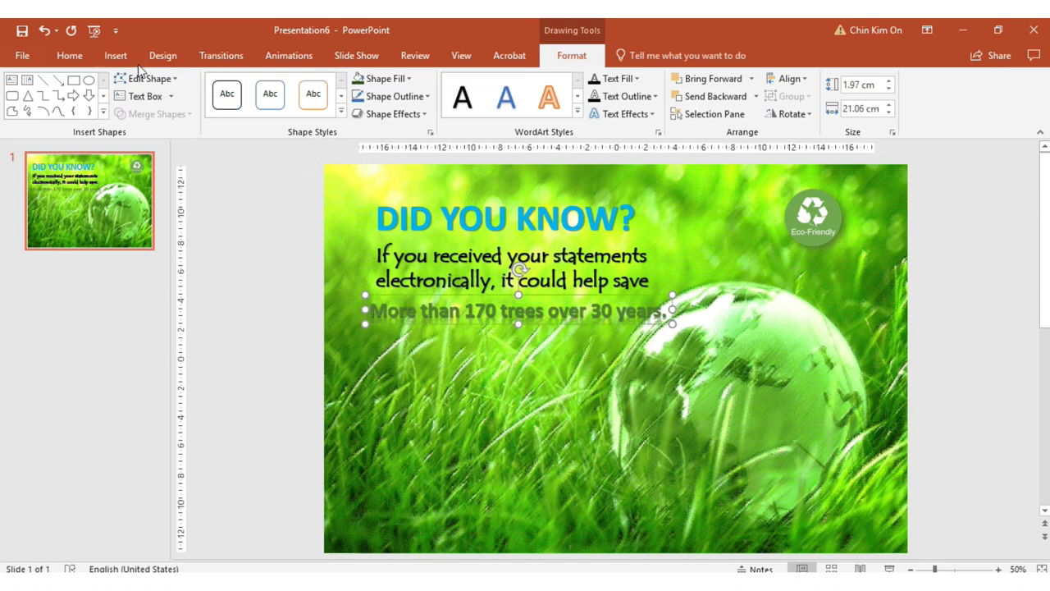
Step: Set the 'More than 170 trees over 30 years.' font colour to White
left_click(69, 56)
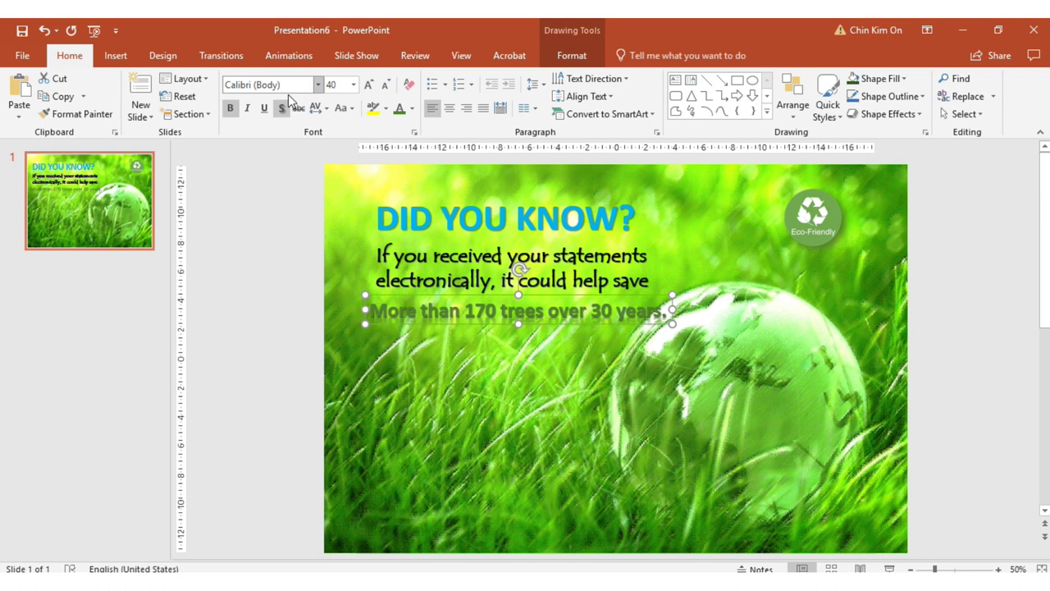
left_click(412, 109)
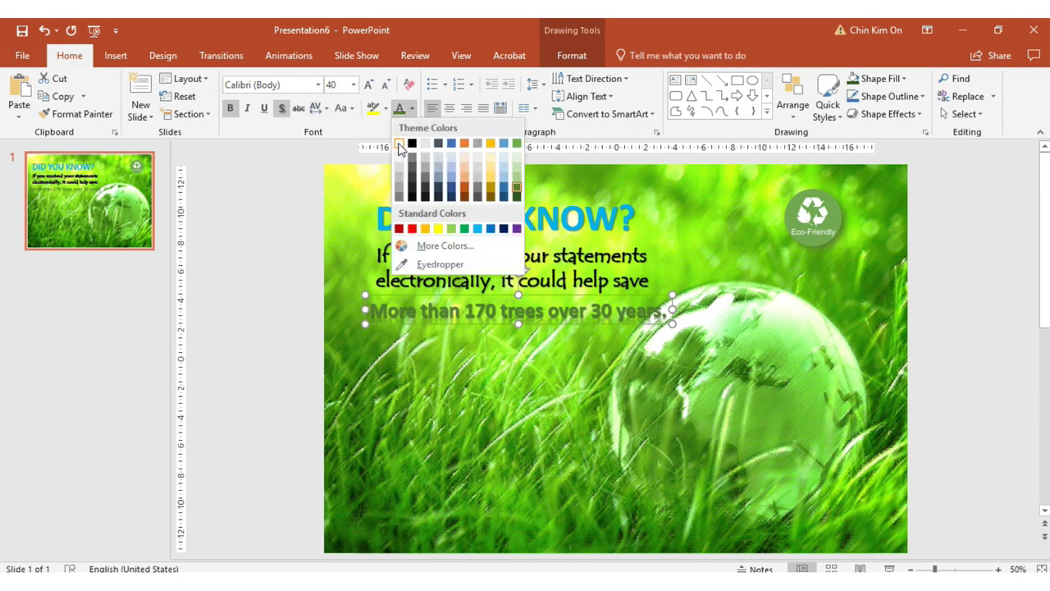
left_click(400, 146)
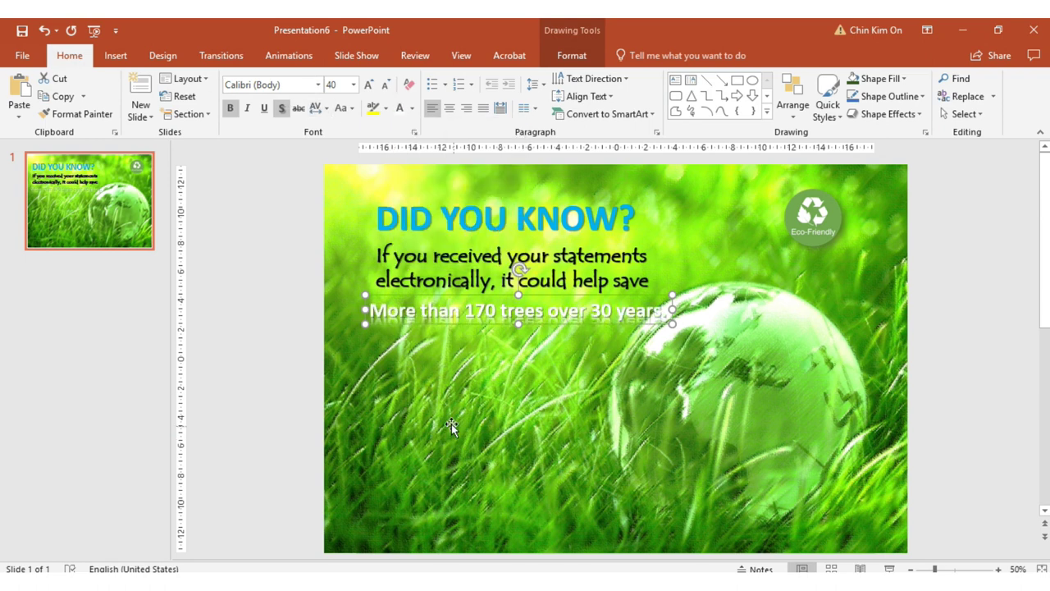
left_click(315, 381)
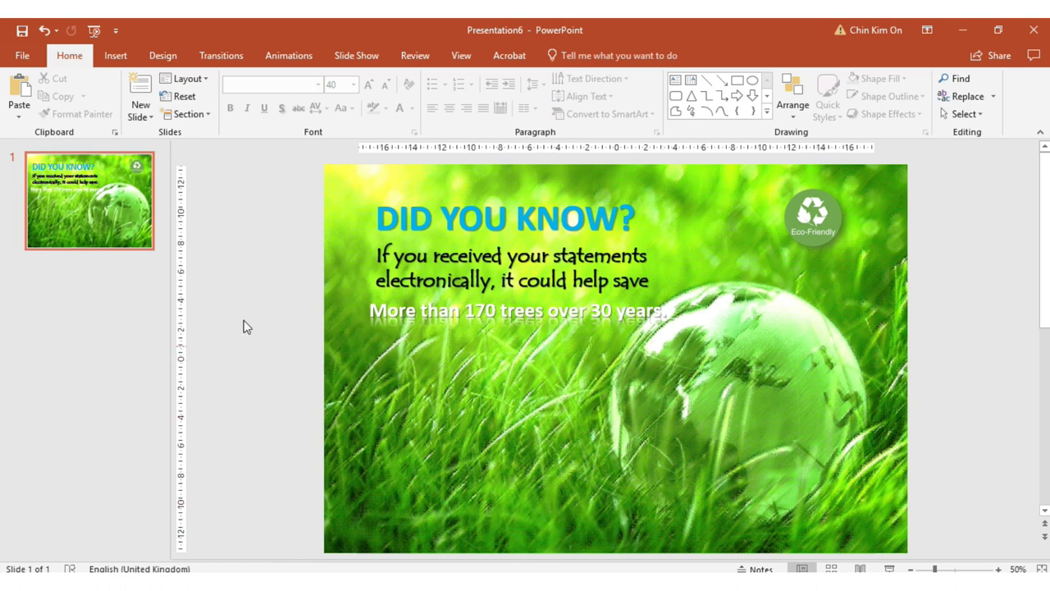
Step: Paste the 'Unless someone like you cares' quote into a new text box near the slide bottom
left_click(676, 82)
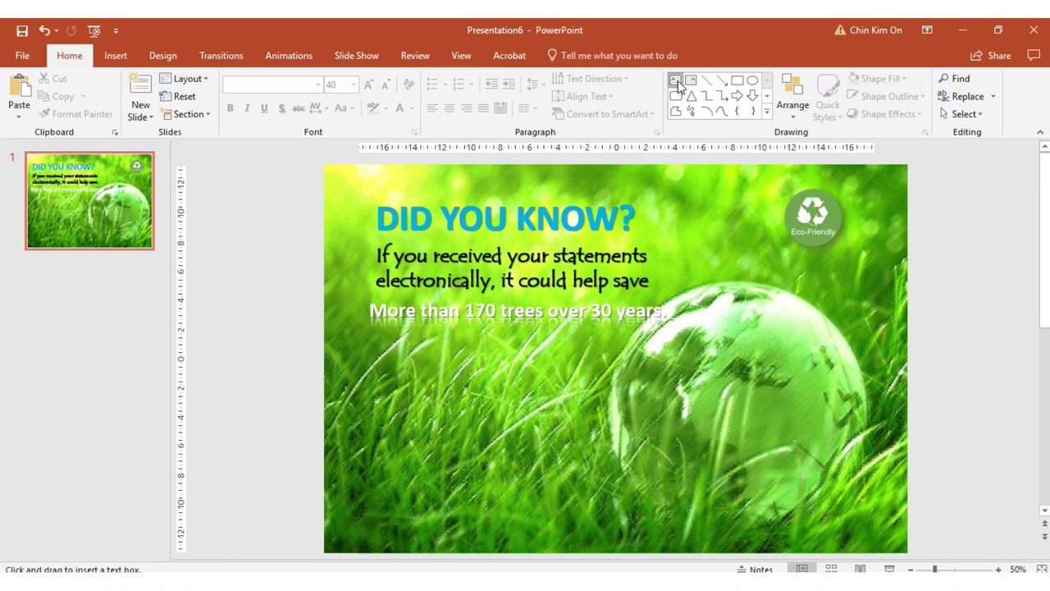
left_click(367, 525)
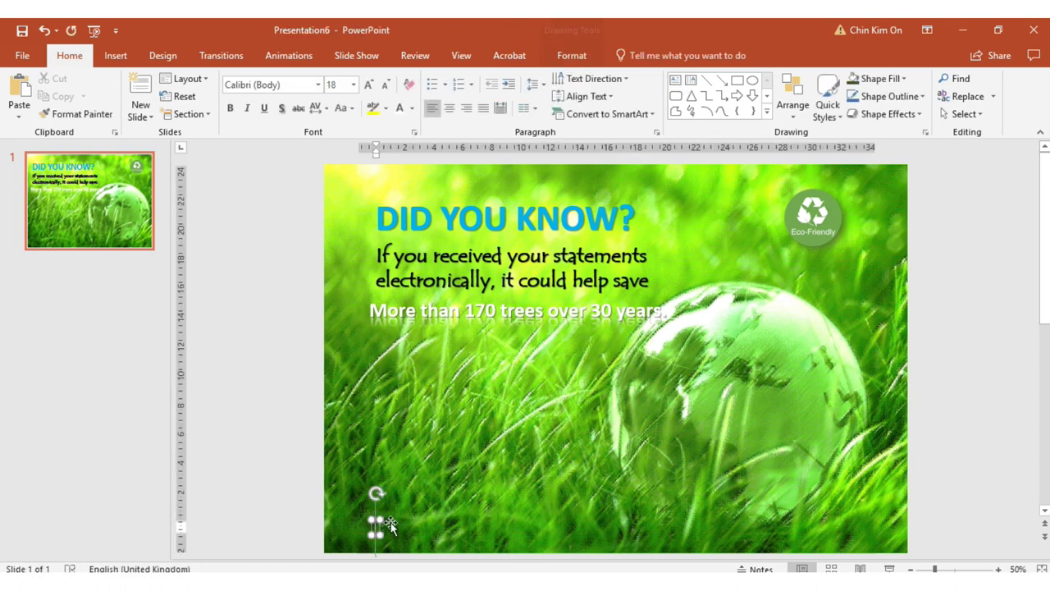
key("ctrl+v")
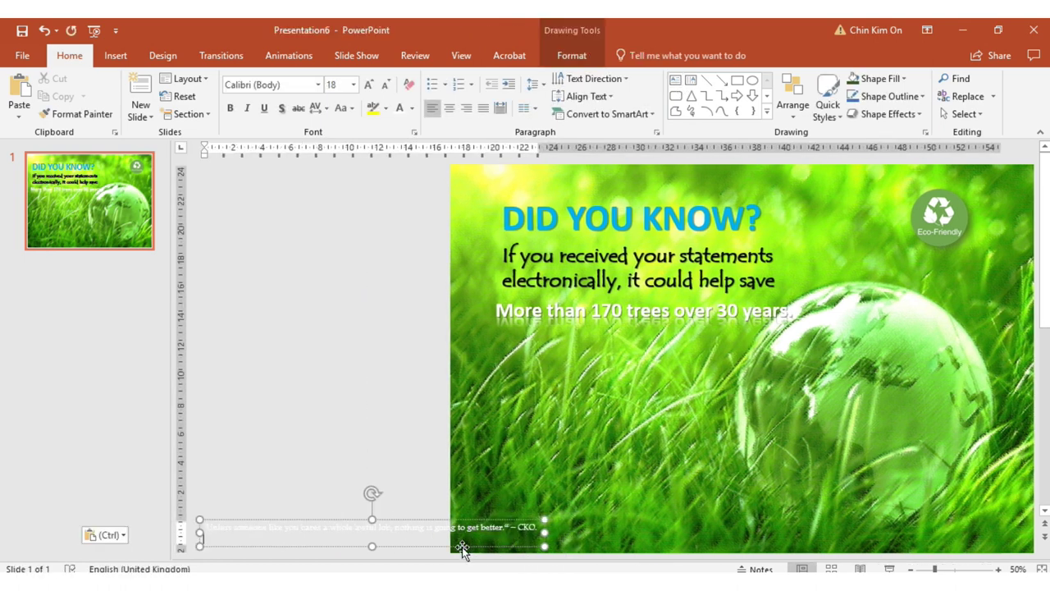
mouse_move(521, 534)
left_mouse_down()
mouse_move(875, 525)
mouse_move(854, 541)
left_mouse_up()
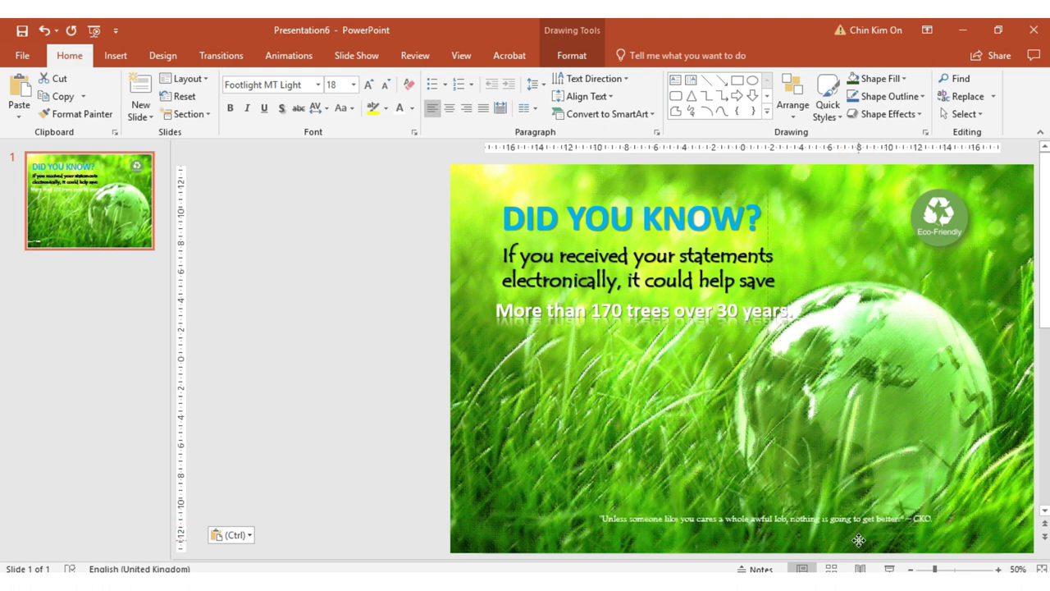
Step: Set the quote to 28 pt and settle the box along the slide's bottom edge
left_click(369, 84)
left_click(368, 84)
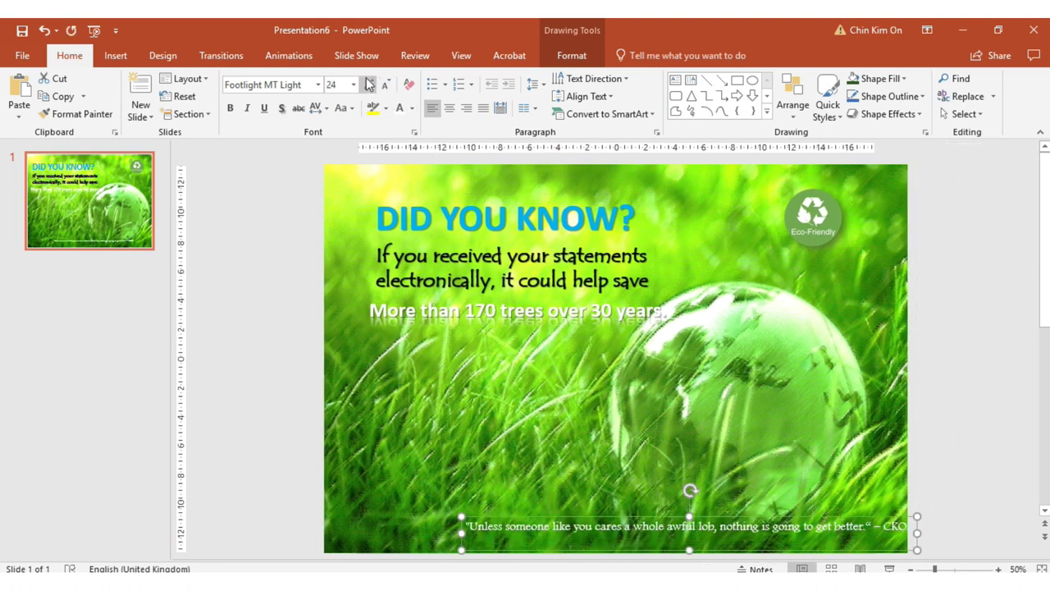
left_click(368, 85)
left_click_drag(588, 515, 487, 517)
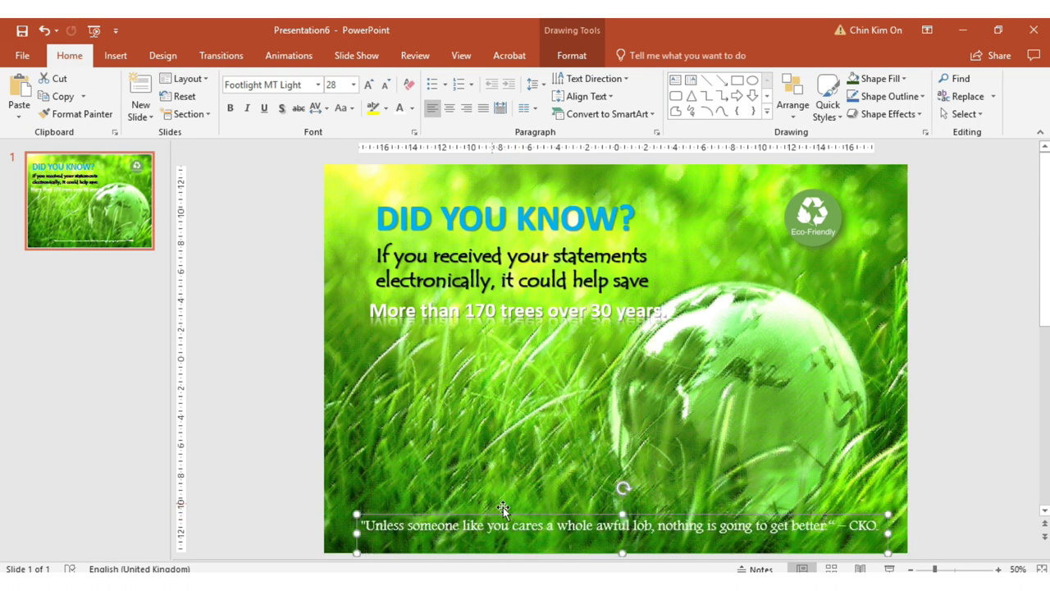
left_click(369, 85)
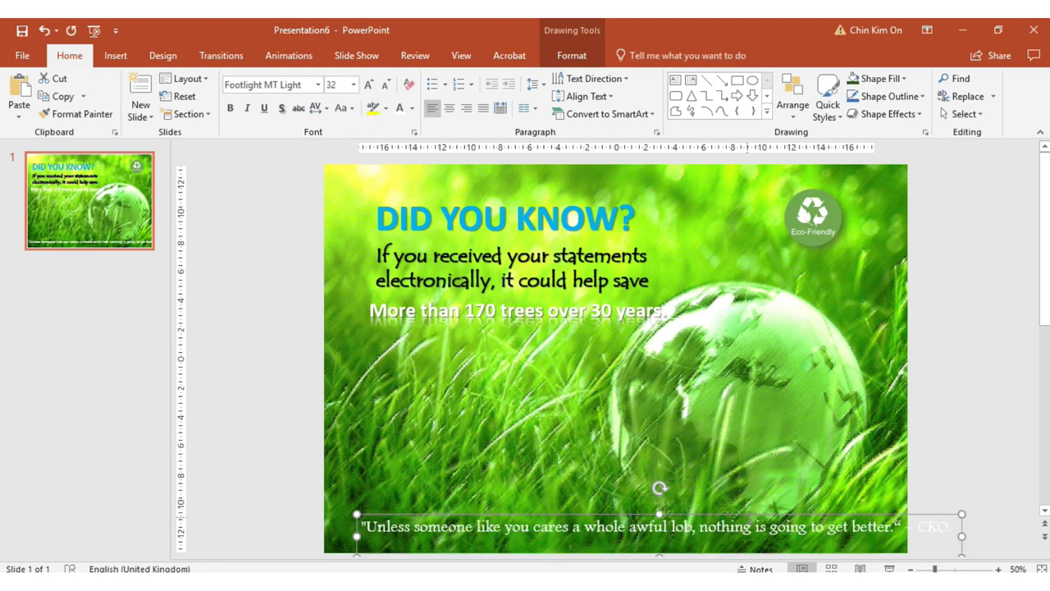
left_click_drag(735, 519, 713, 519)
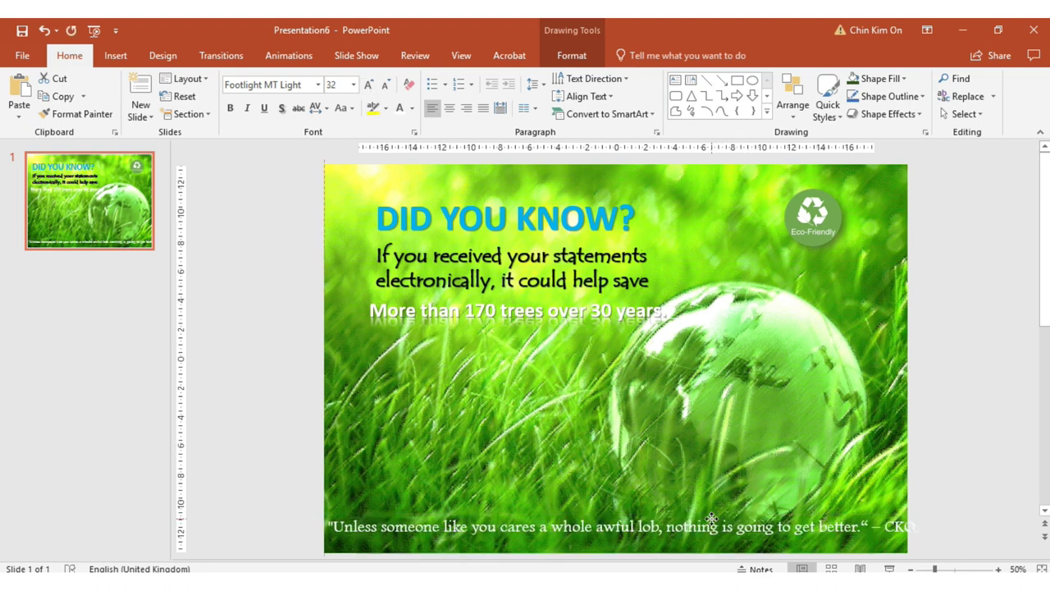
left_click(385, 84)
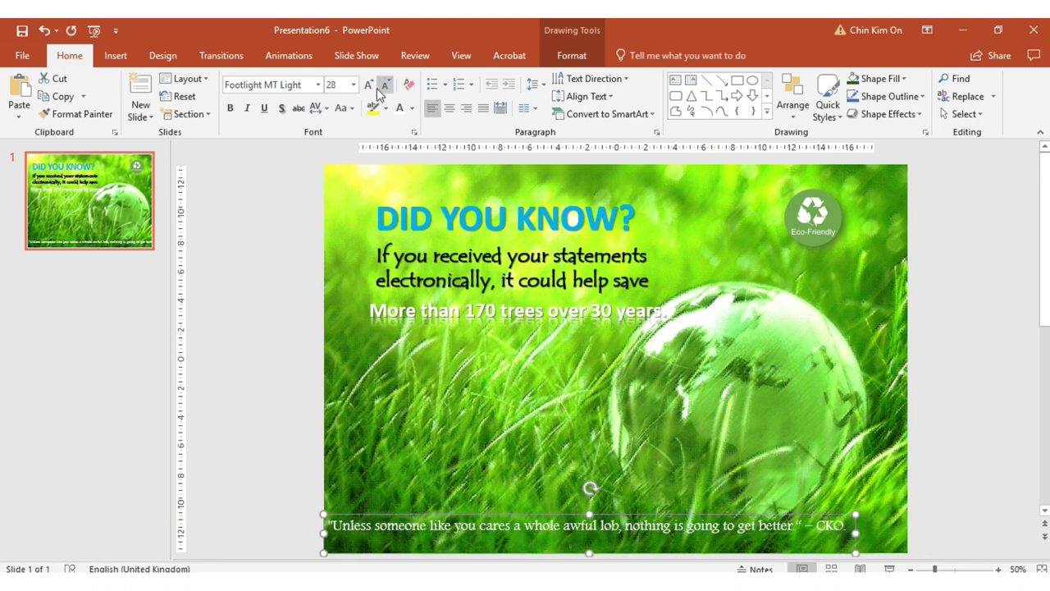
left_click_drag(663, 515, 696, 520)
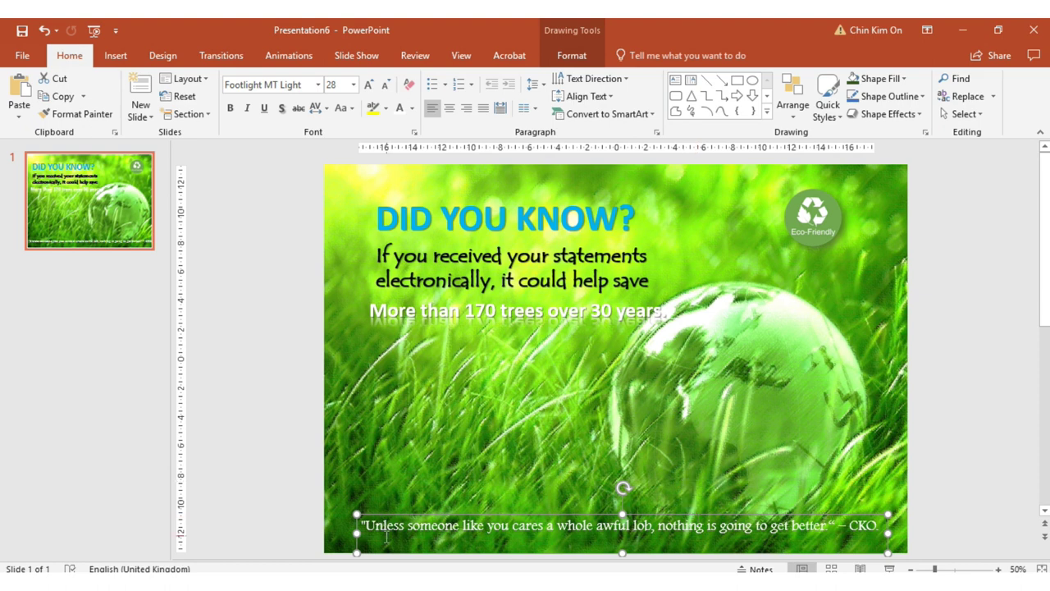
left_click(364, 525)
left_click_drag(425, 514, 427, 514)
mouse_move(624, 552)
left_mouse_down()
mouse_move(624, 542)
mouse_move(623, 552)
left_mouse_up()
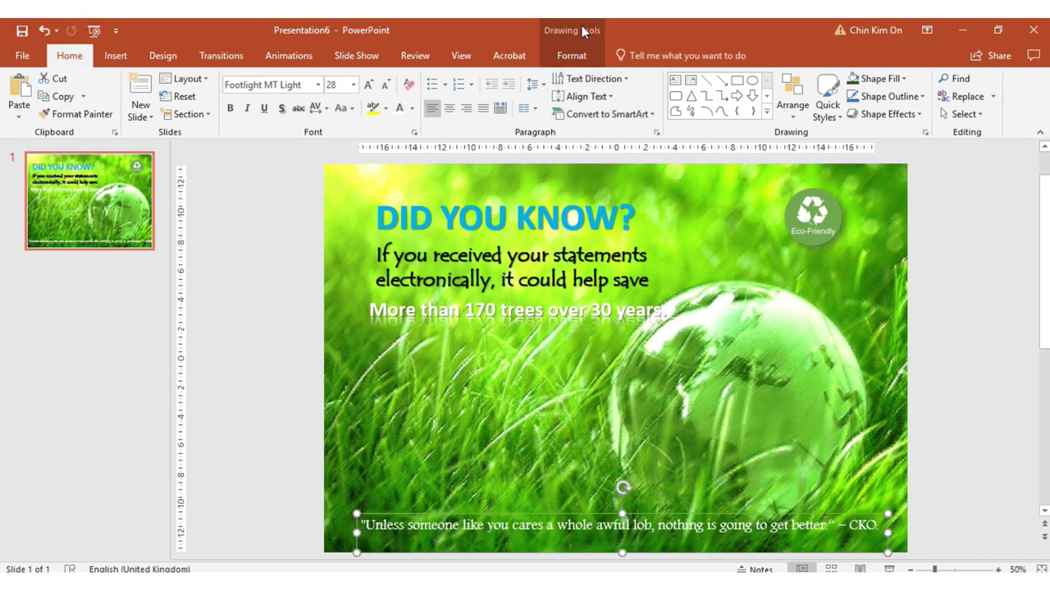
Step: Fill the quote box with the dark green theme colour and nudge it up slightly
left_click(572, 56)
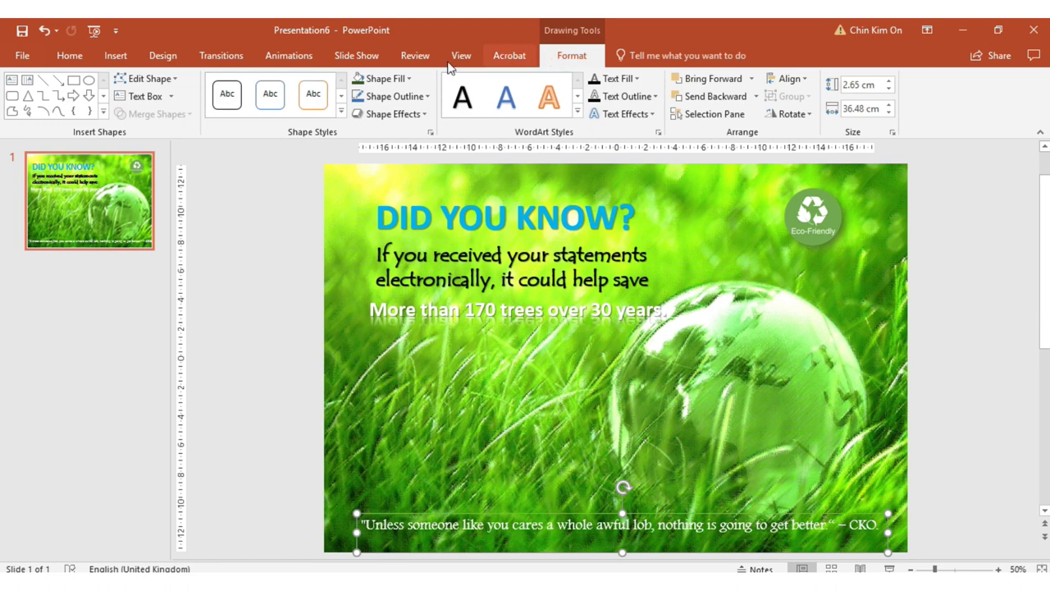
left_click(405, 79)
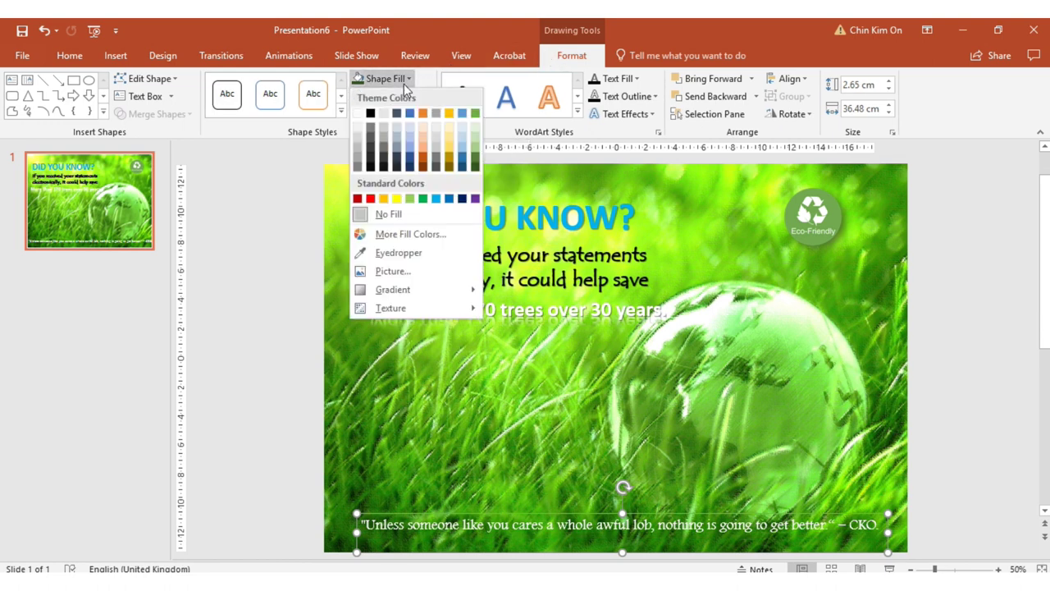
left_click(476, 169)
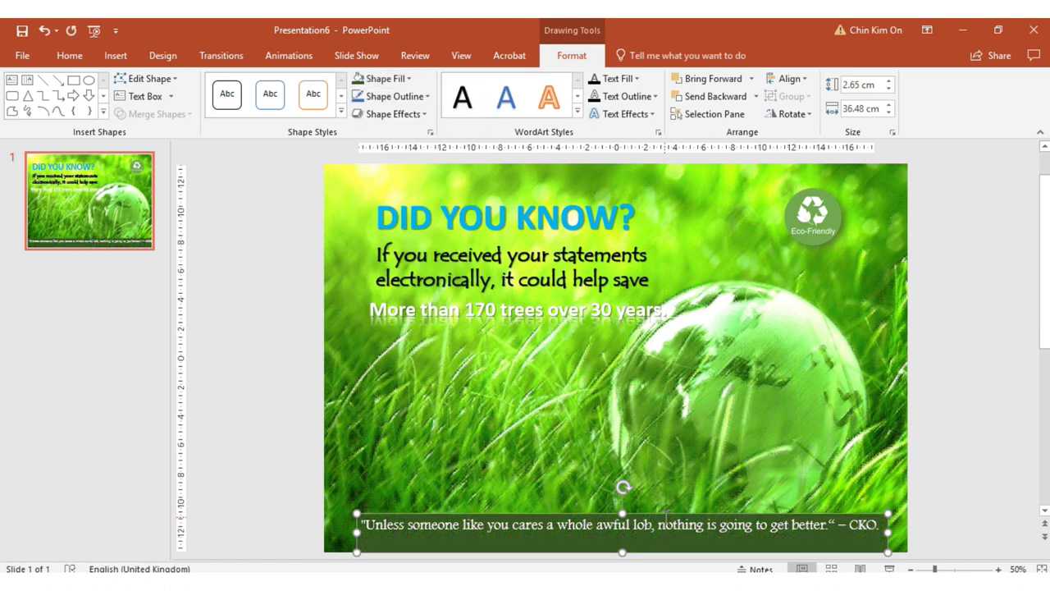
left_click_drag(666, 516, 659, 504)
left_click(668, 535)
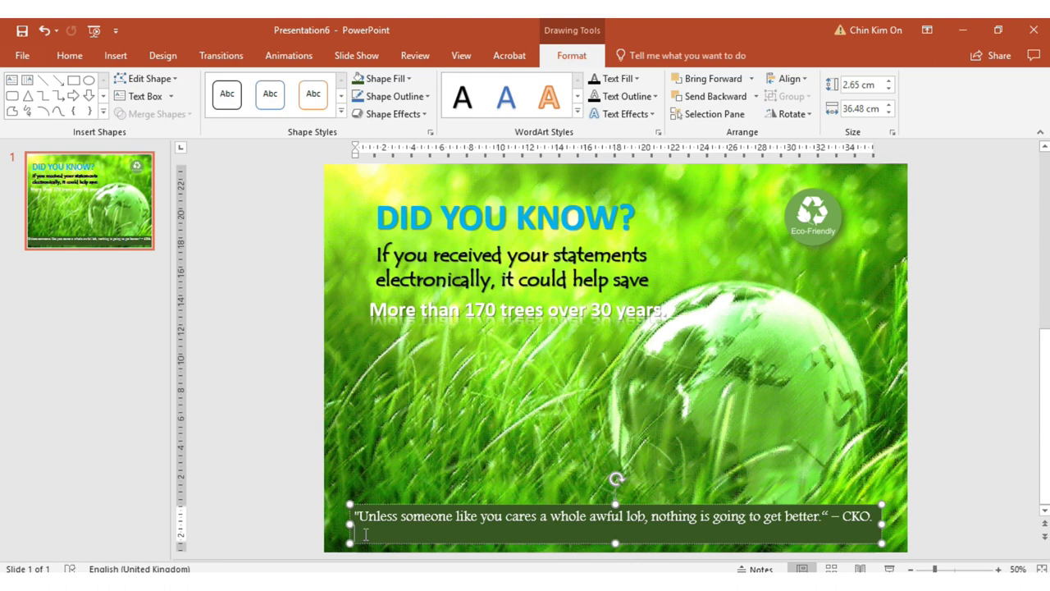
Step: Remove the empty second line and widen the green quote bar to 38.05 cm
key("BackSpace")
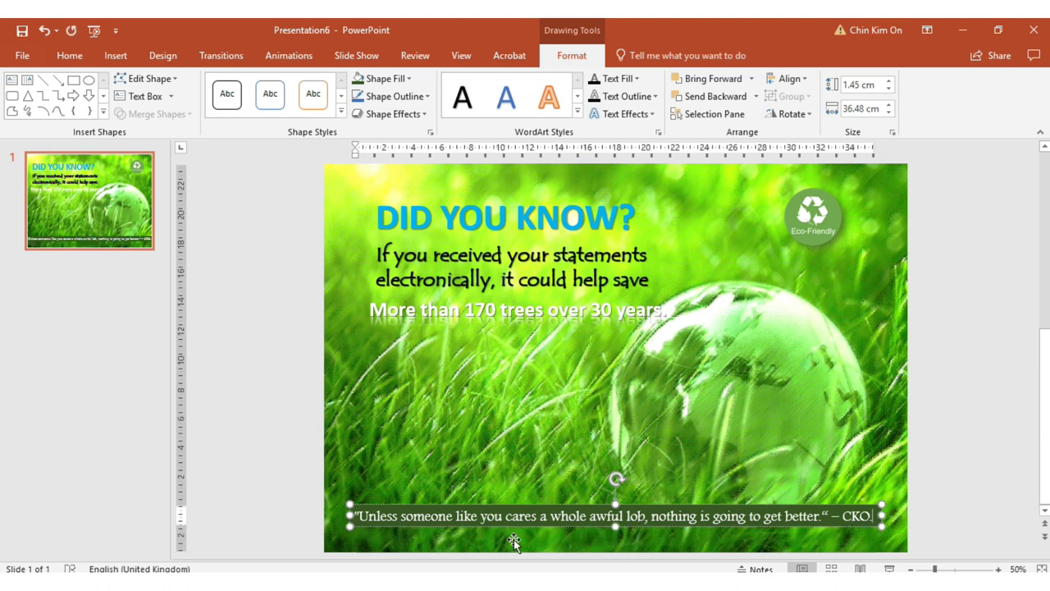
left_click_drag(493, 518, 497, 531)
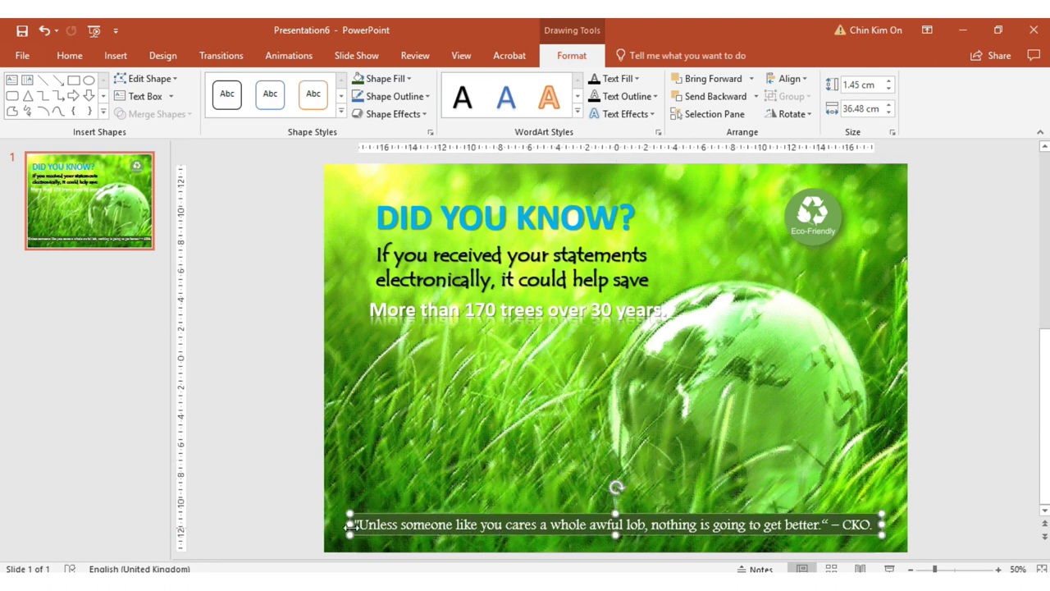
left_click_drag(348, 525, 339, 525)
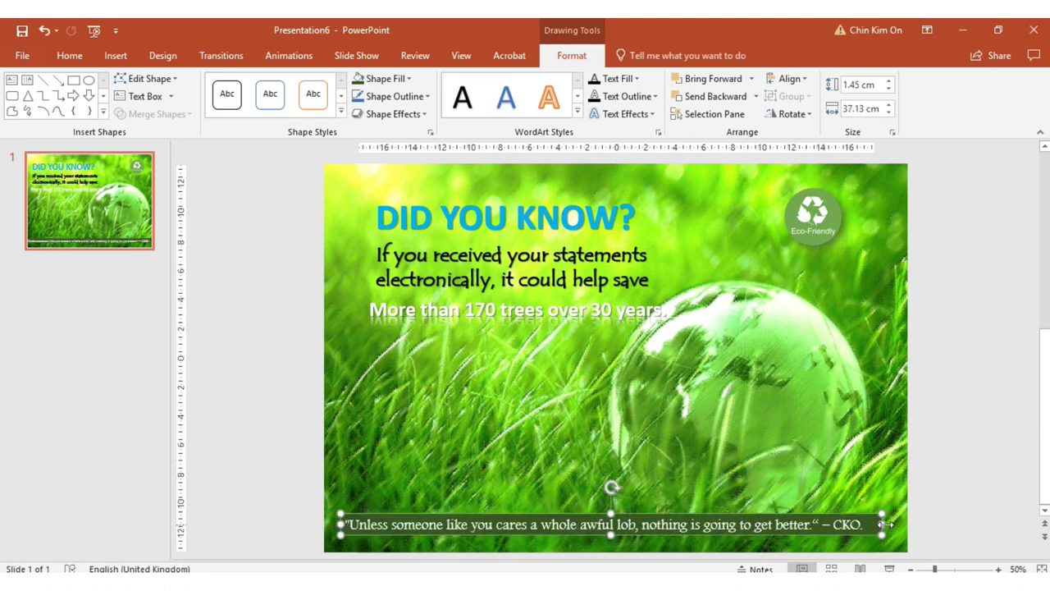
left_click_drag(885, 524, 895, 524)
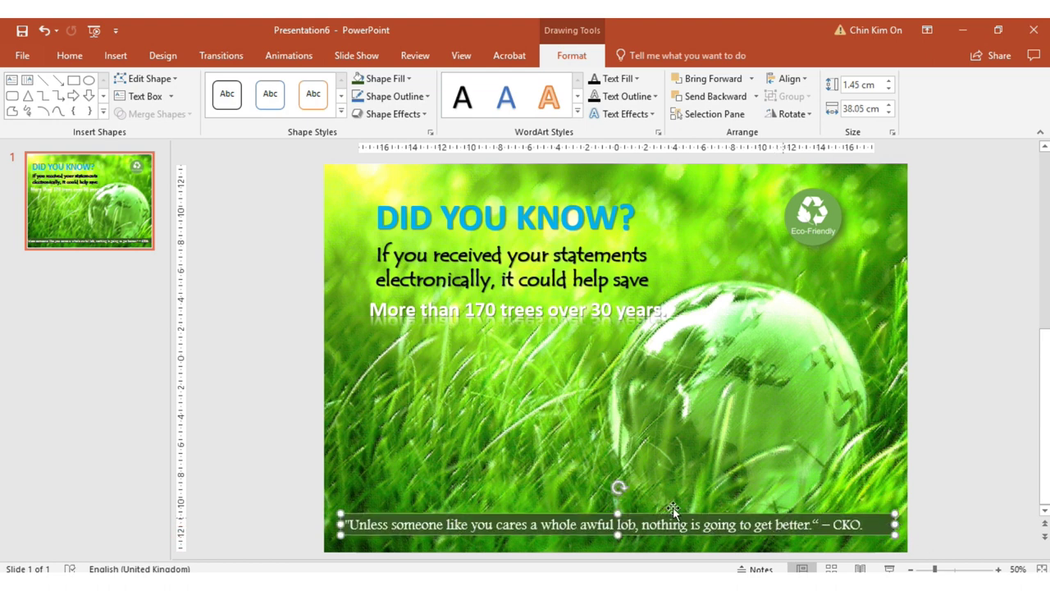
Step: Centre the quotation within the green bar
left_click(66, 55)
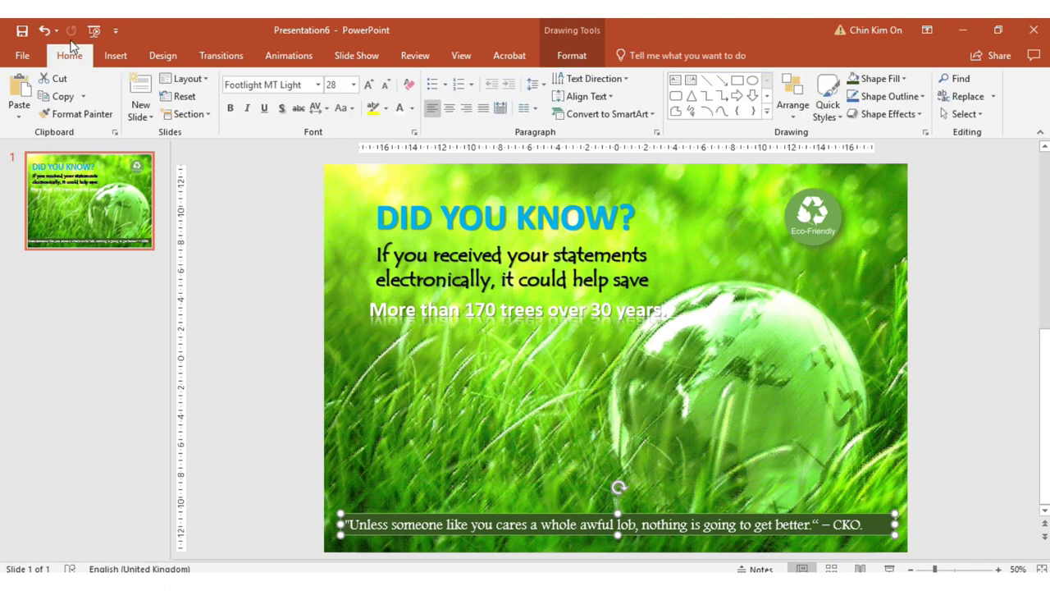
left_click(450, 111)
left_click(941, 420)
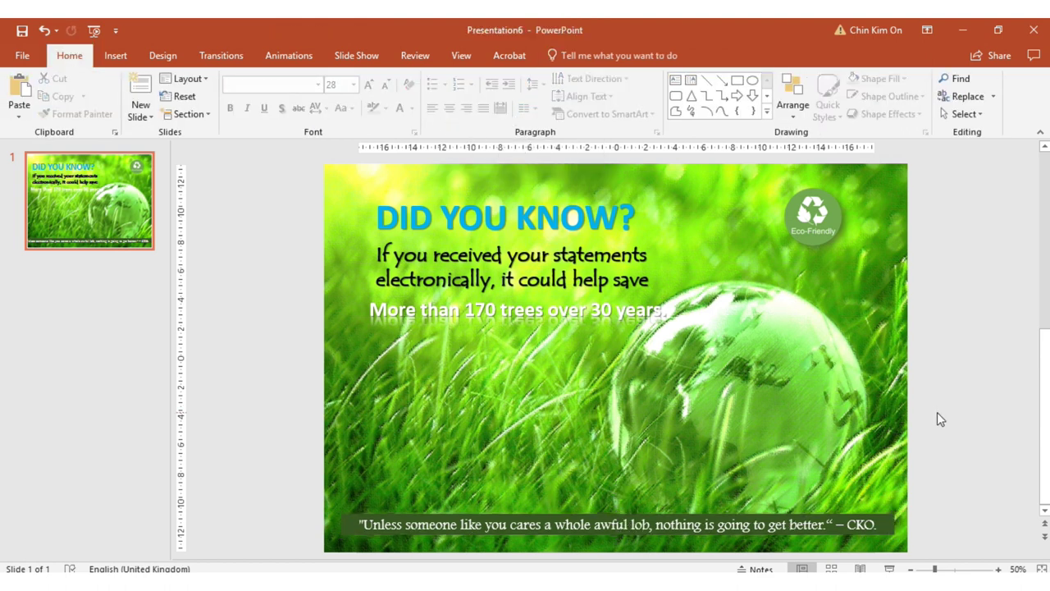